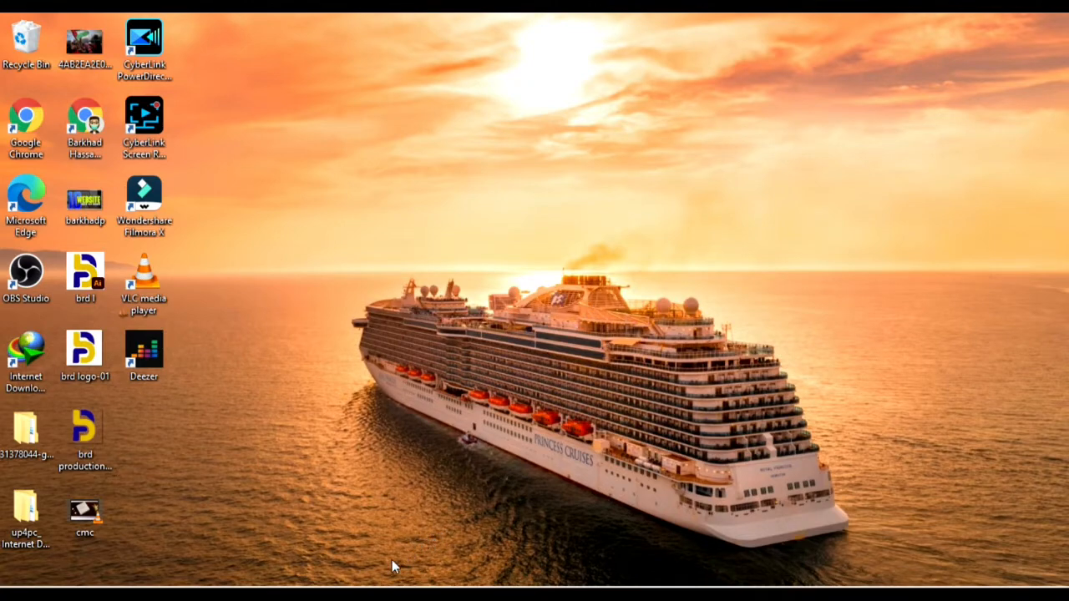
Switch to Chrome and open picmaker.com in a new tab.
left_click(396, 594)
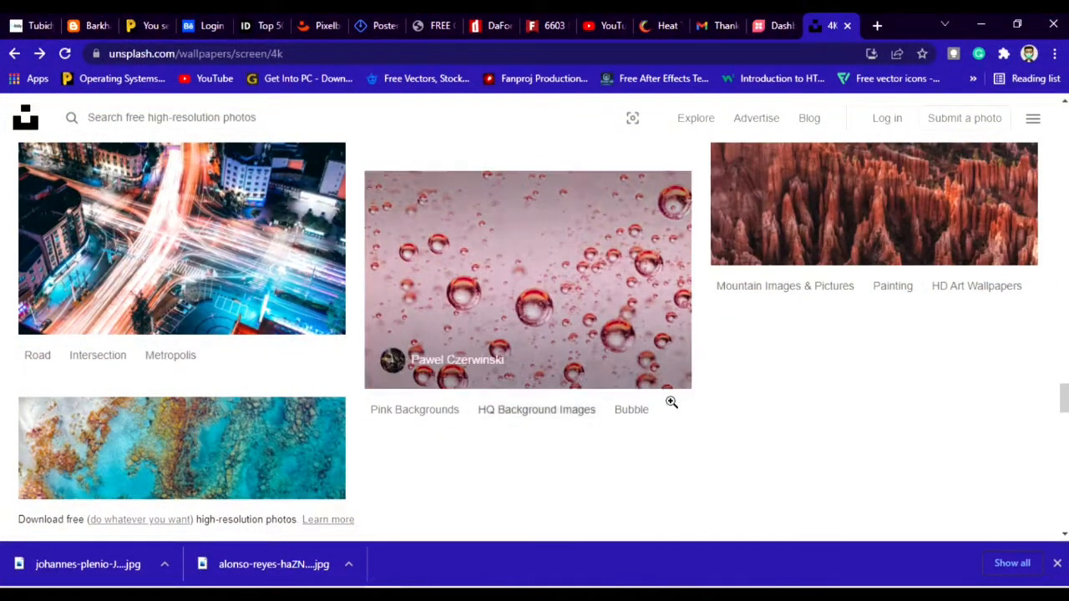
left_click(877, 25)
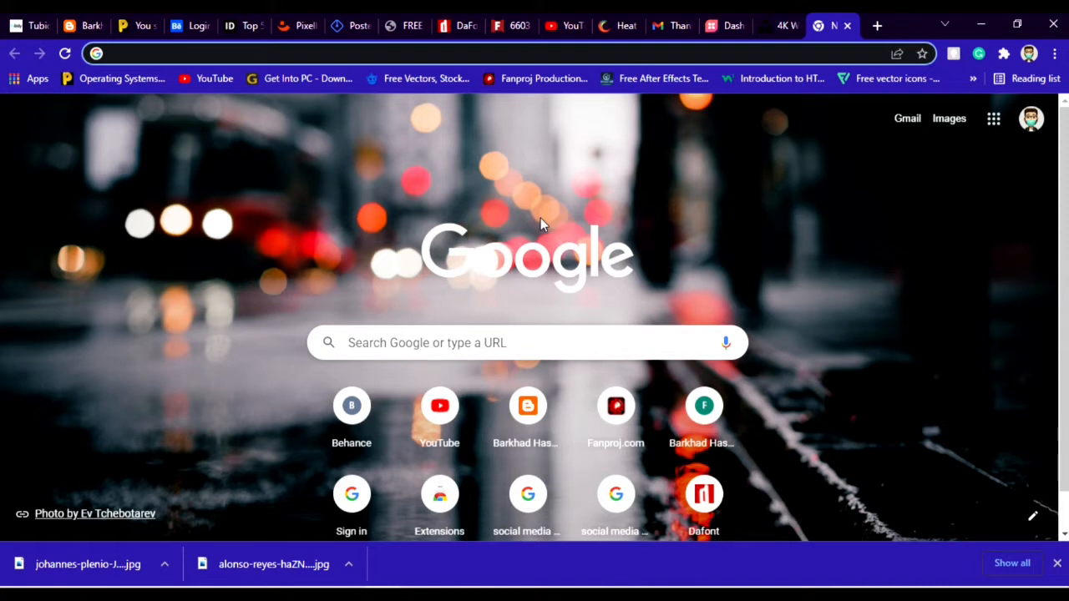
type("picmaker.com")
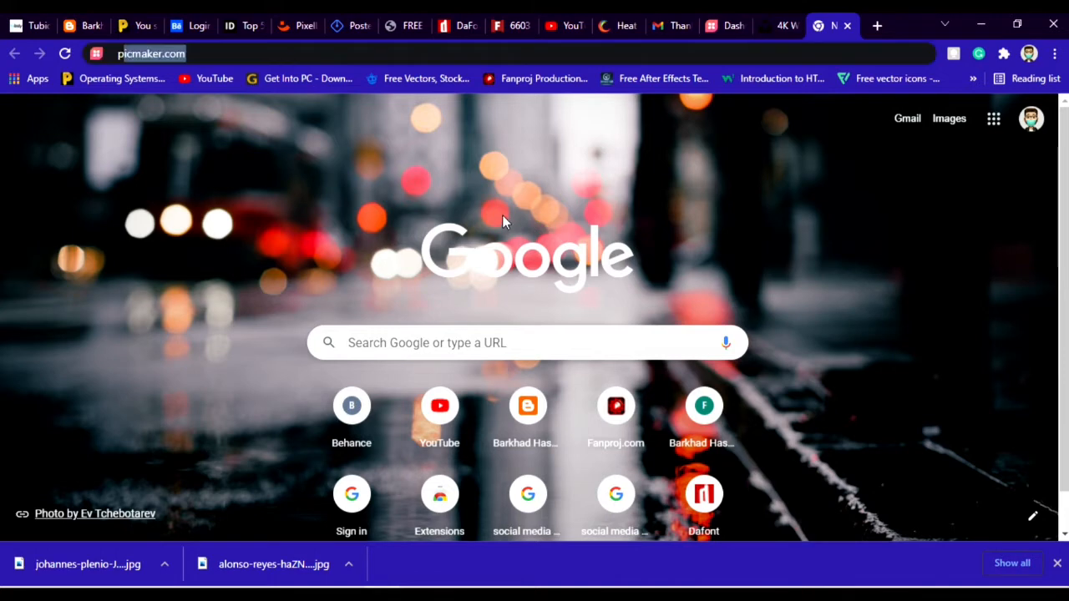
key("Return")
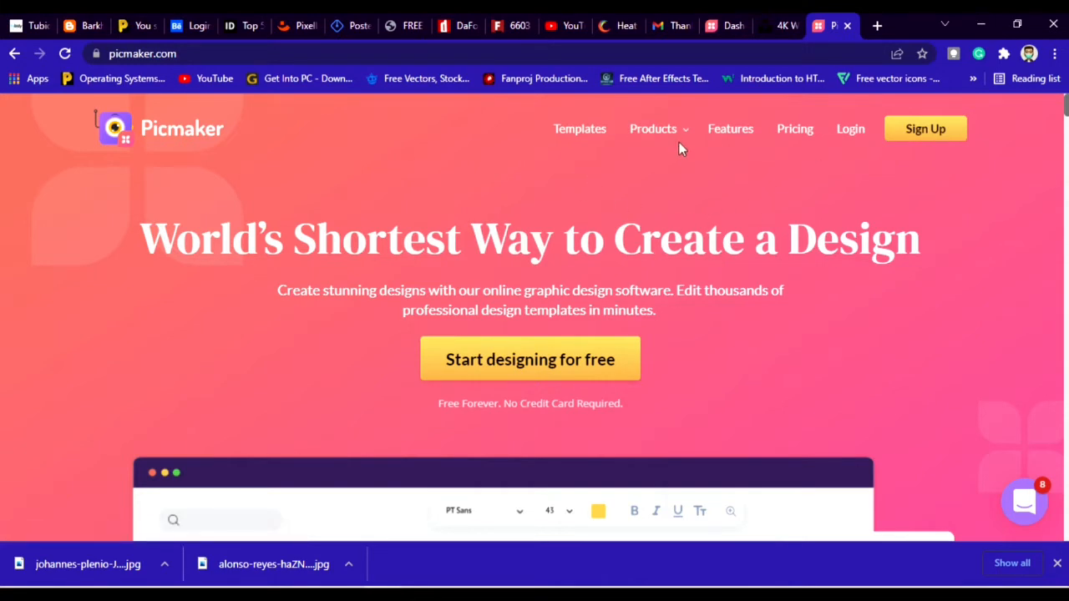
Look over the Picmaker homepage and its sample templates, and start designing for free to reach the dashboard.
mouse_move(660, 131)
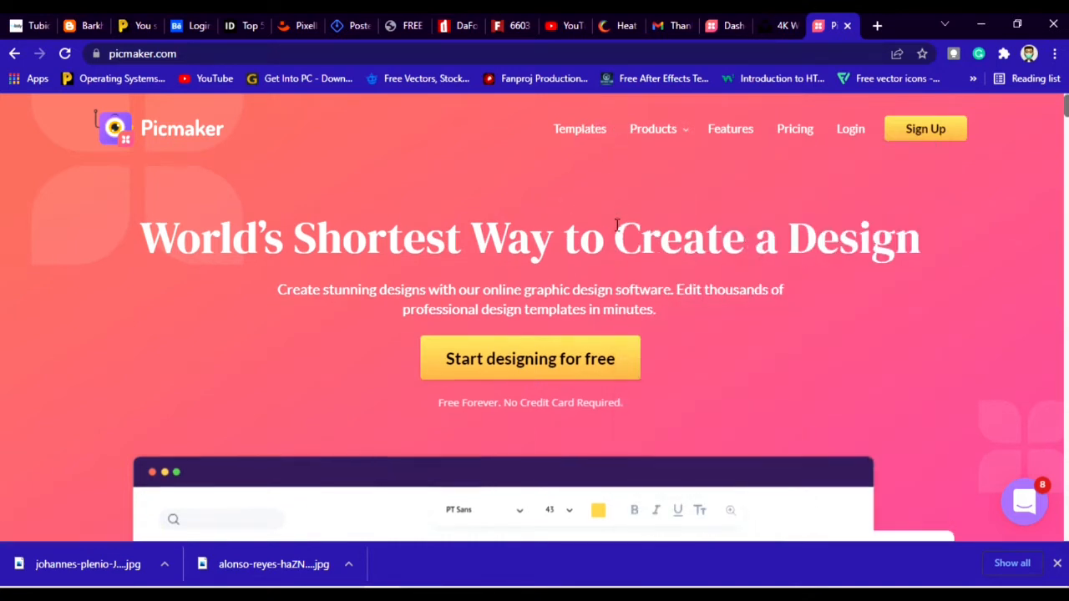
scroll(616, 225, "down", 15)
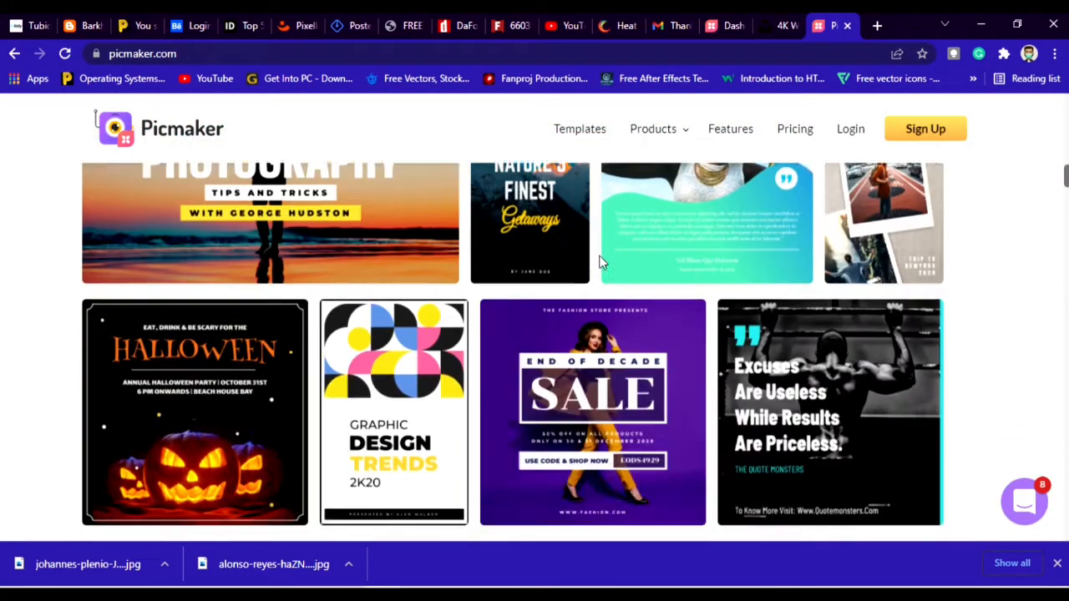
scroll(602, 263, "down", 2)
scroll(600, 263, "up", 1)
scroll(596, 264, "down", 6)
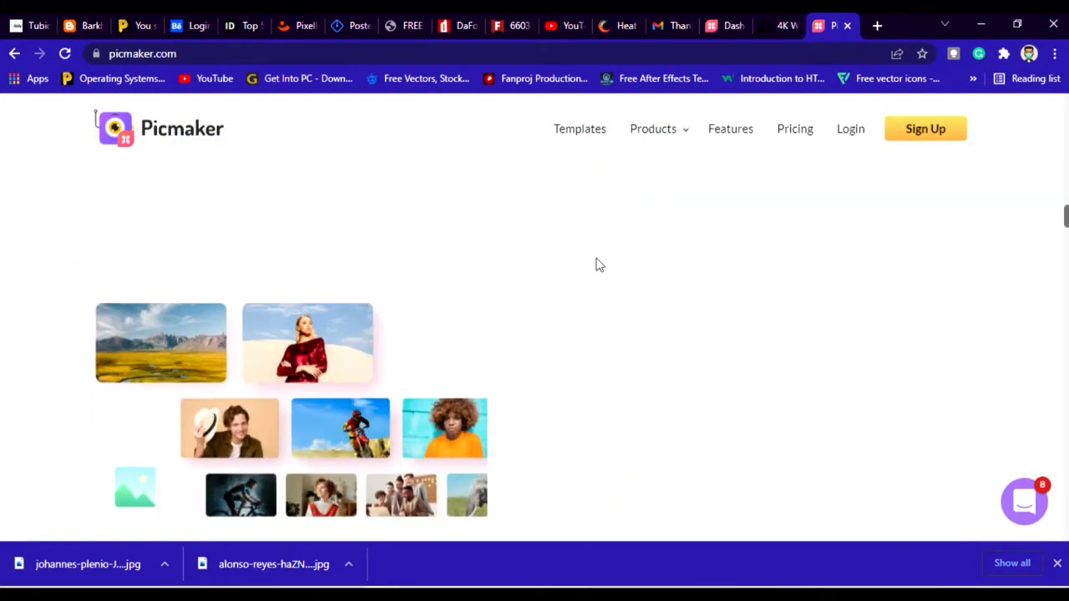
scroll(596, 263, "down", 2)
scroll(601, 255, "up", 8)
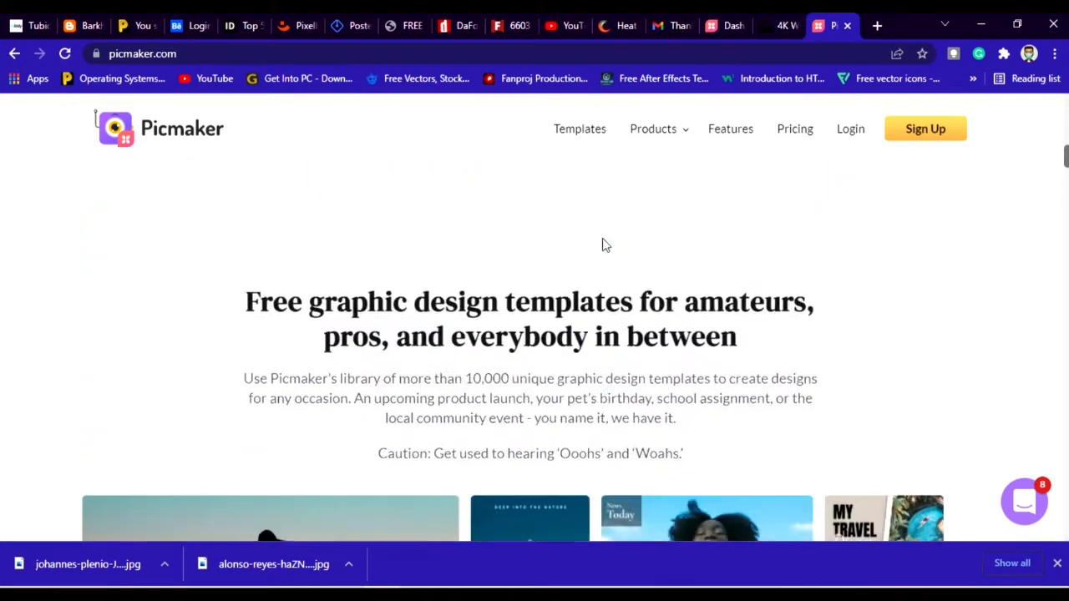
scroll(605, 244, "up", 12)
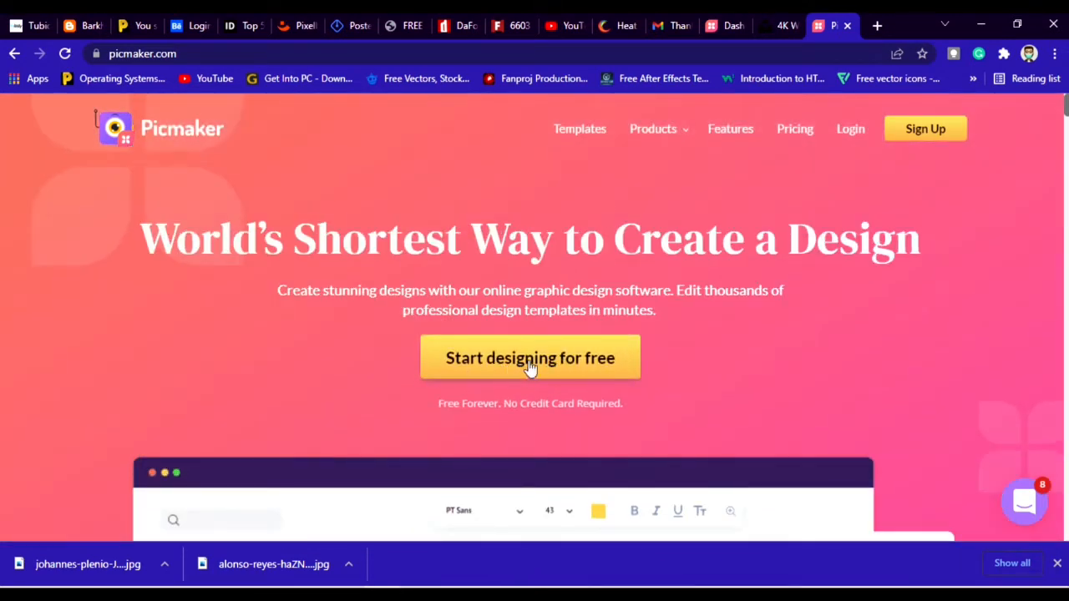
left_click(522, 371)
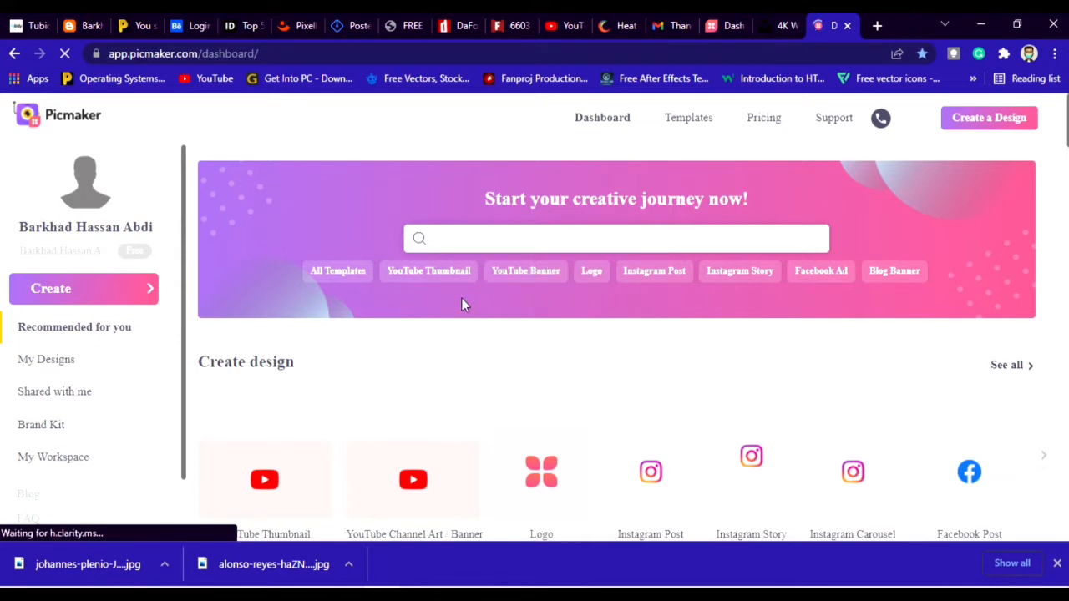
Look through the dashboard's template categories, from logos, blog banners and Instagram posts down to Facebook posts.
scroll(465, 305, "down", 10)
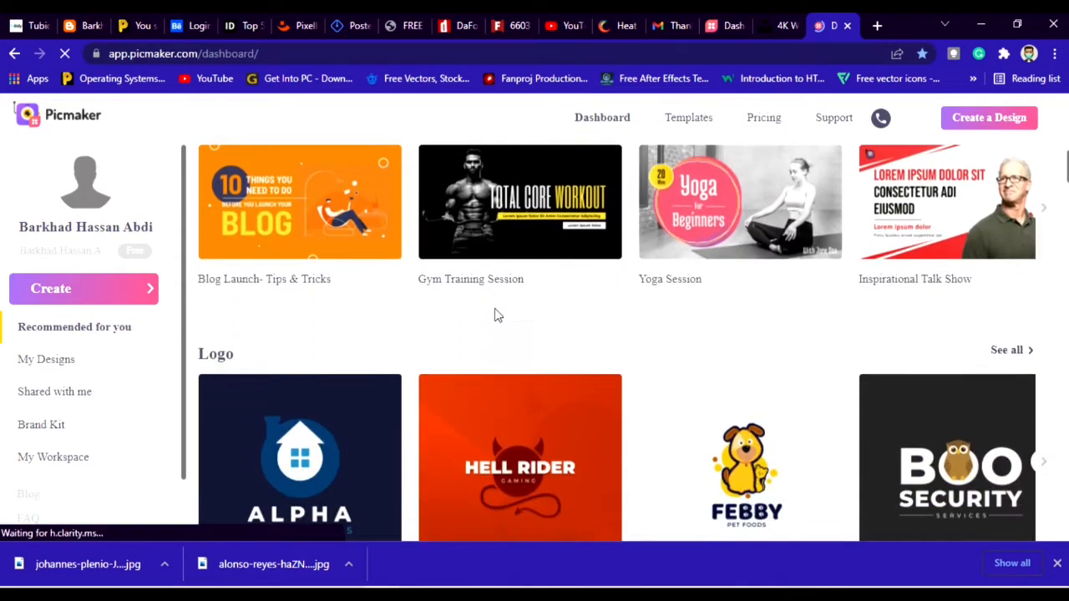
scroll(494, 313, "down", 1)
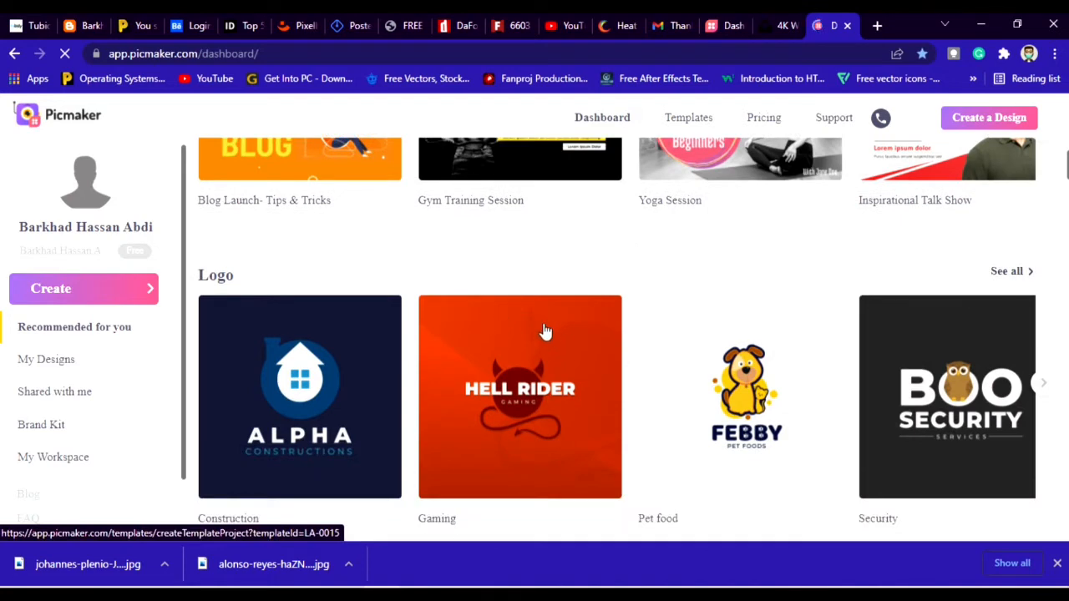
scroll(551, 335, "down", 4)
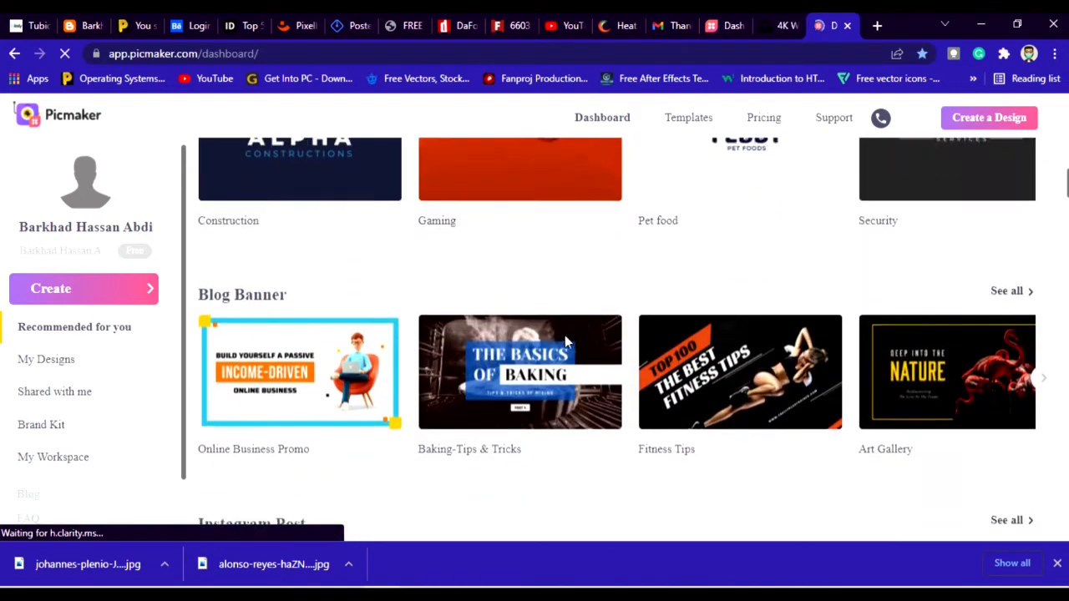
scroll(565, 340, "down", 2)
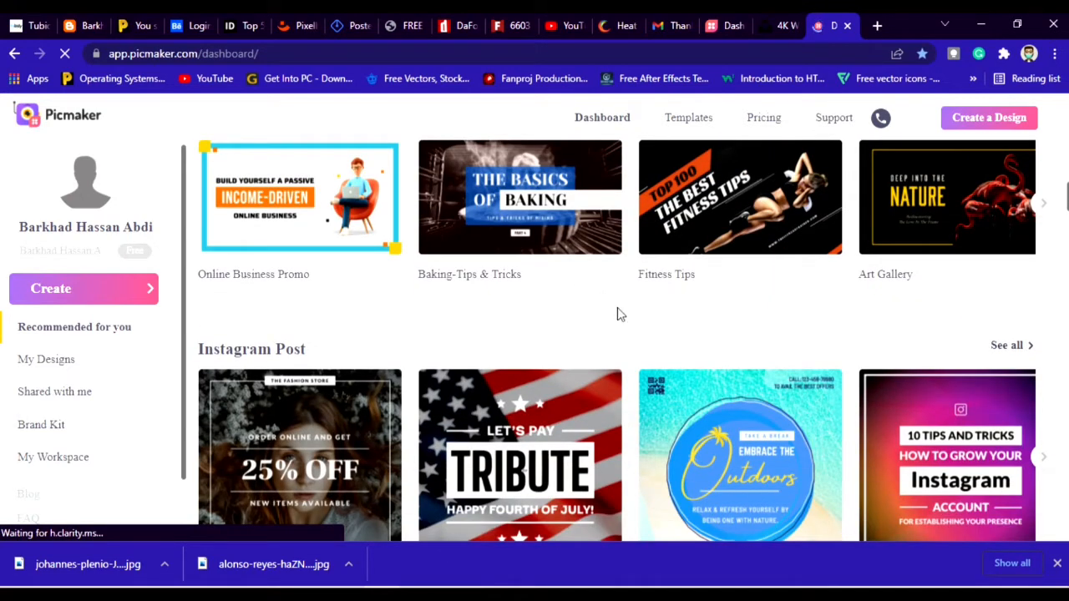
scroll(573, 326, "down", 3)
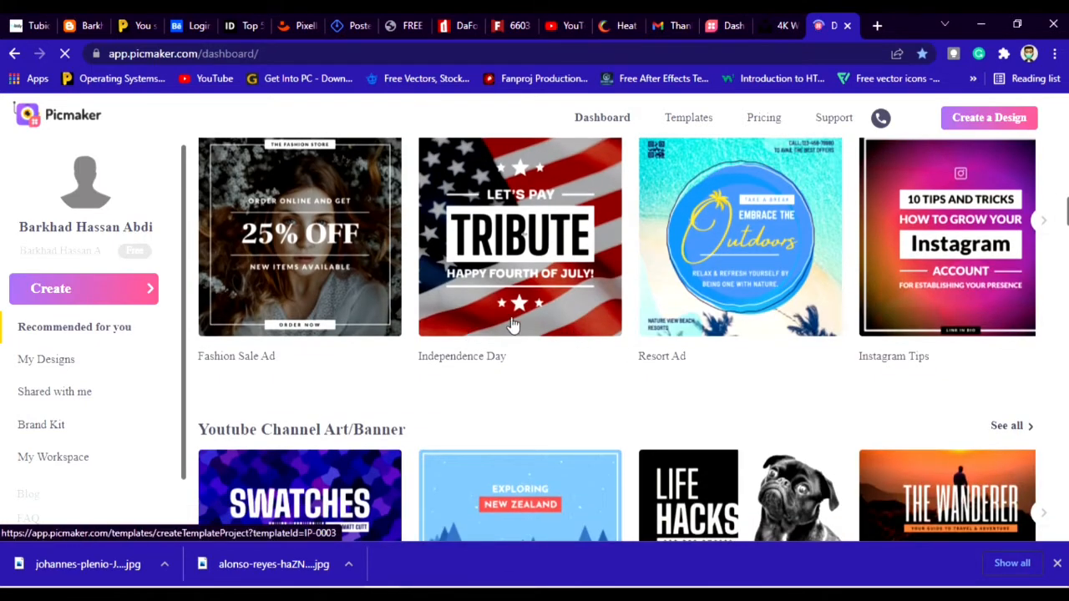
scroll(434, 333, "up", 2)
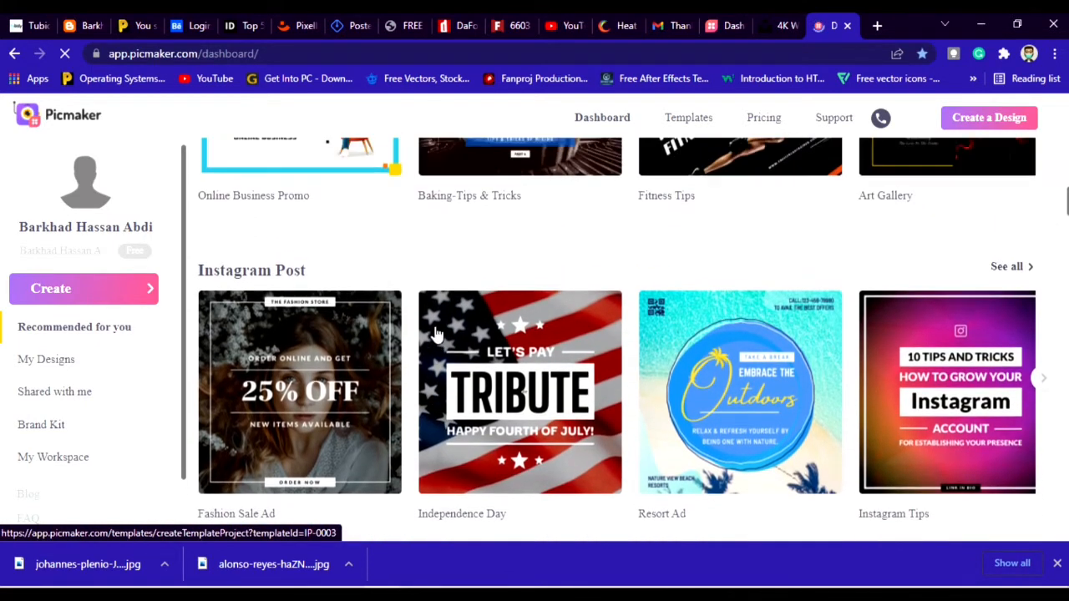
scroll(434, 333, "up", 2)
scroll(470, 334, "down", 2)
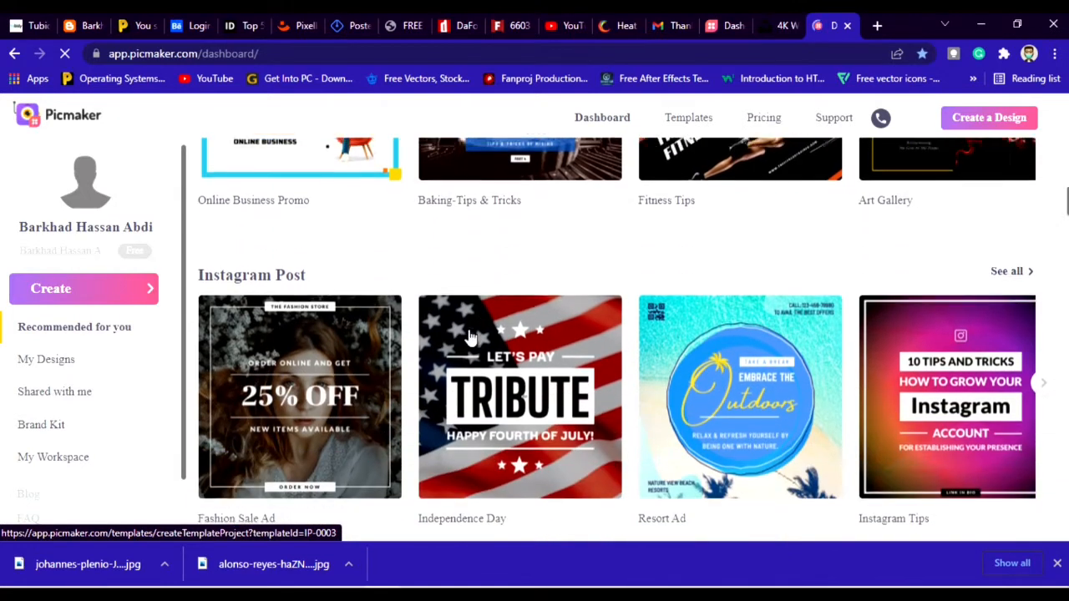
scroll(485, 330, "down", 4)
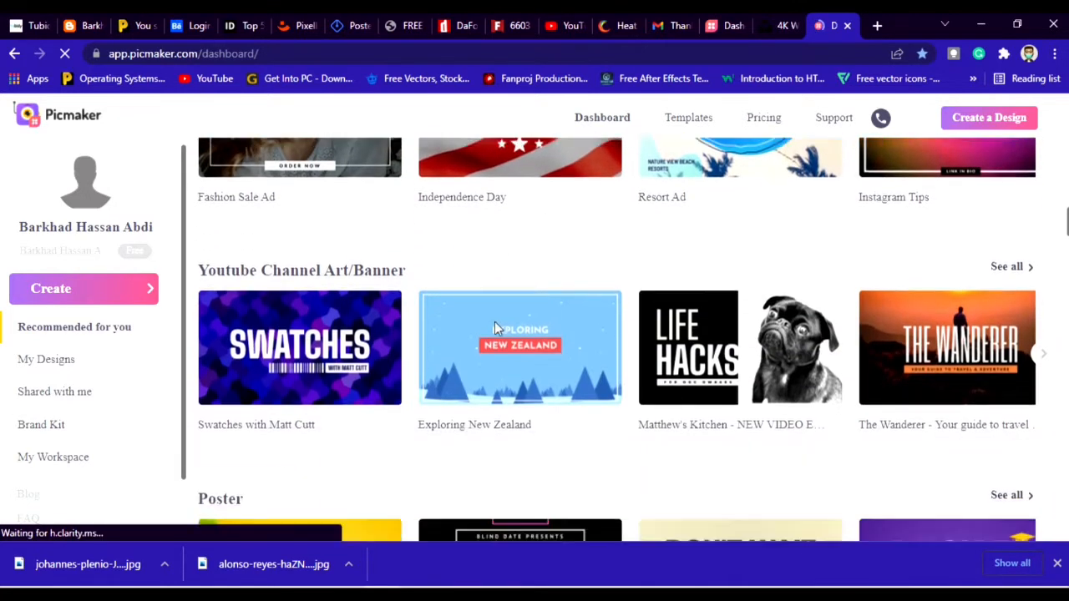
scroll(495, 328, "down", 5)
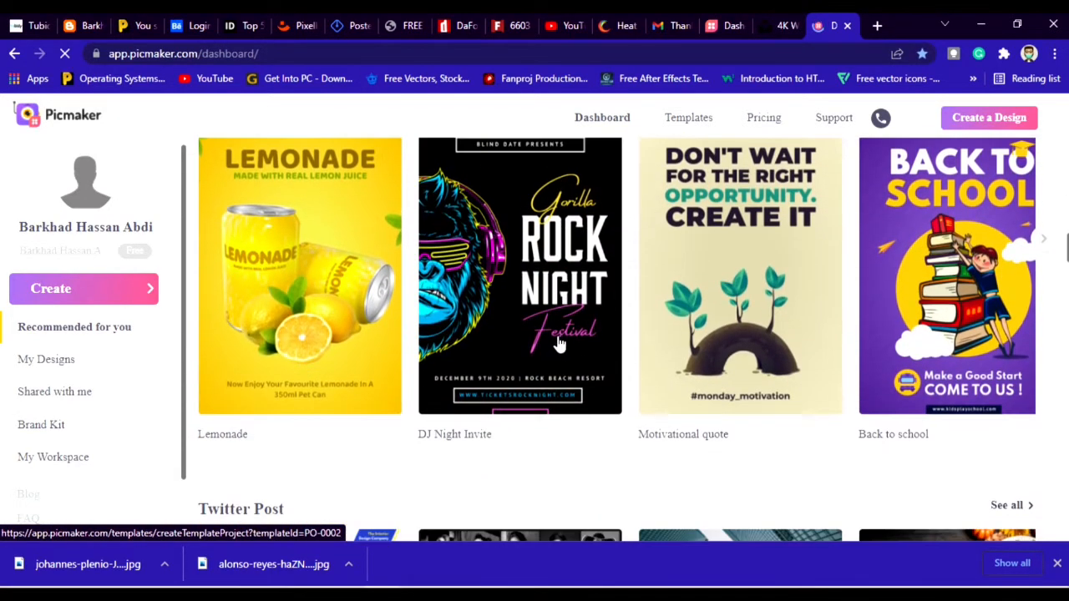
scroll(576, 351, "down", 1)
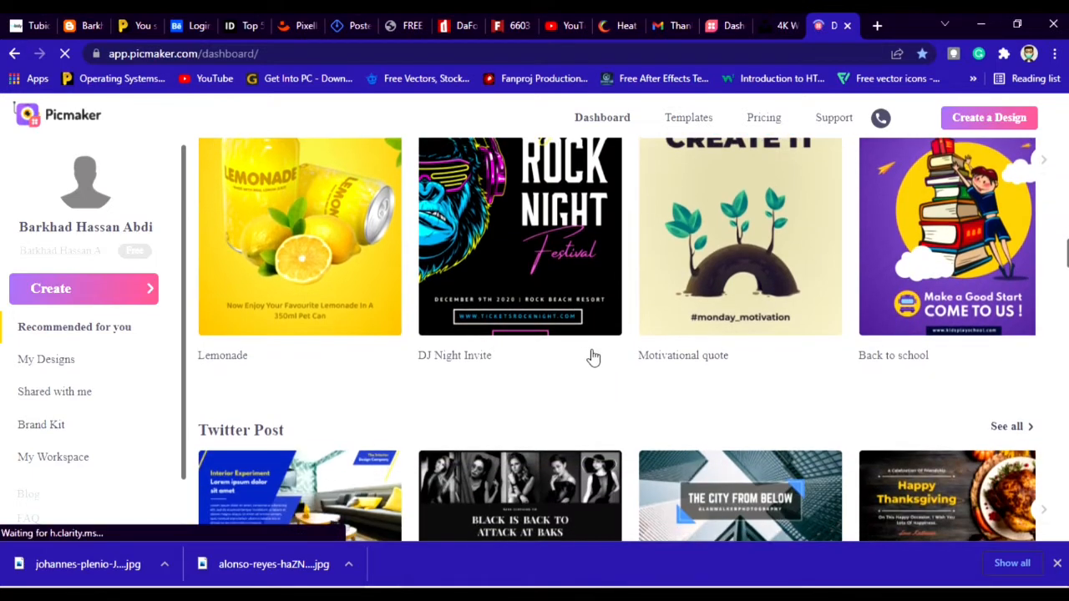
scroll(593, 358, "down", 3)
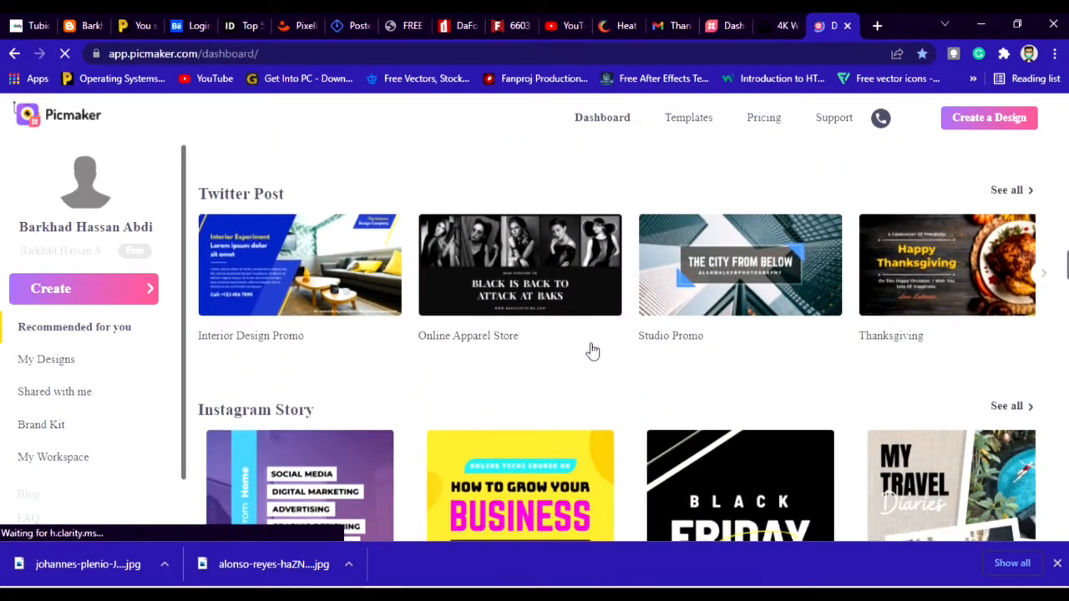
scroll(551, 349, "down", 4)
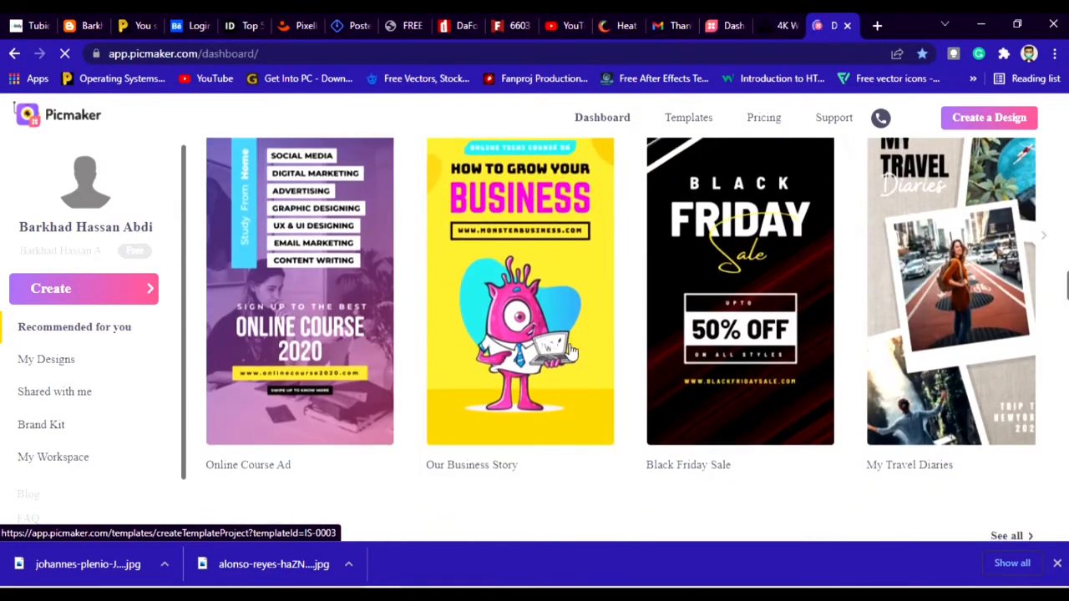
scroll(577, 351, "down", 5)
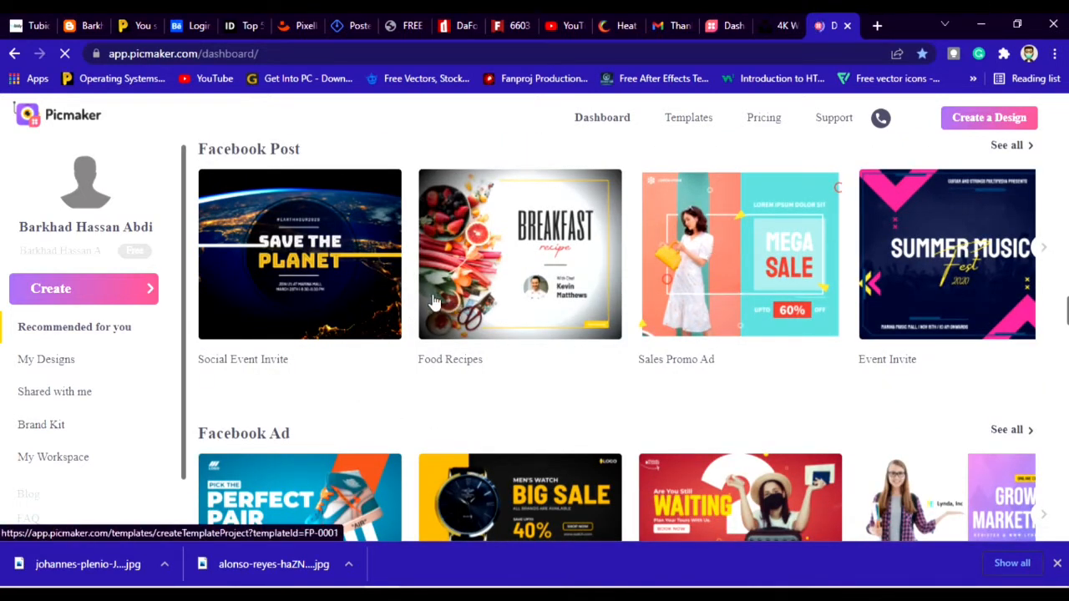
Open the Event Invite template from the Facebook Post category and enlarge its canvas view to 61%.
left_click(956, 264)
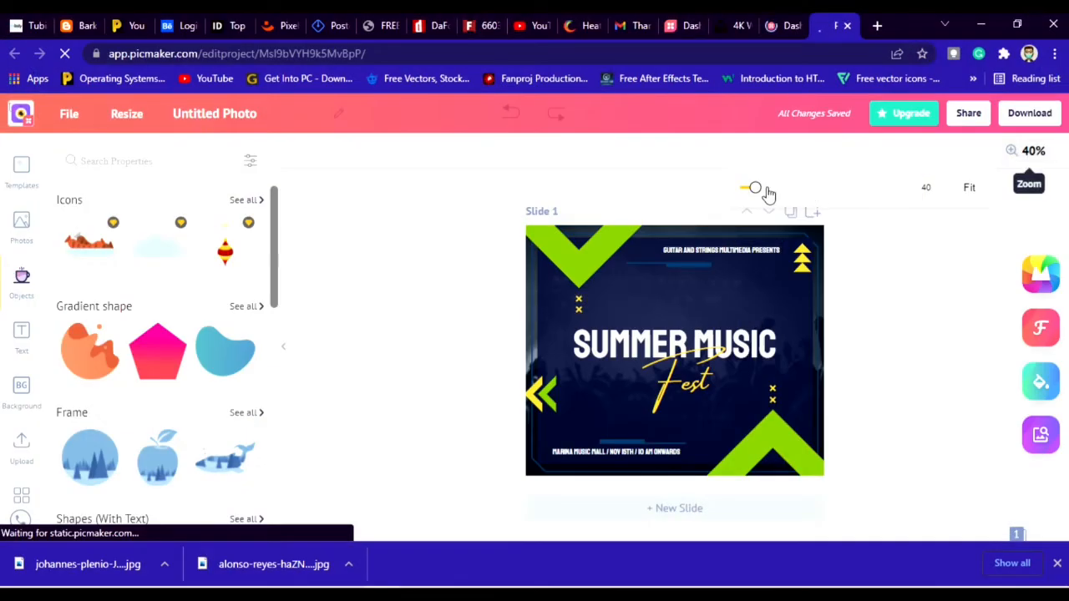
left_click_drag(769, 194, 777, 191)
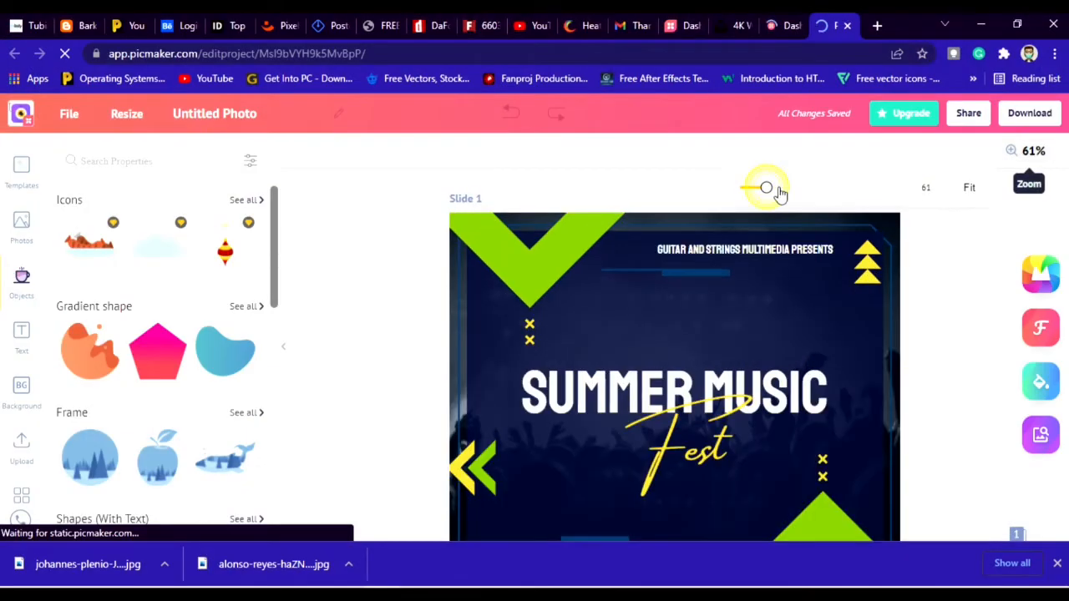
scroll(803, 279, "down", 2)
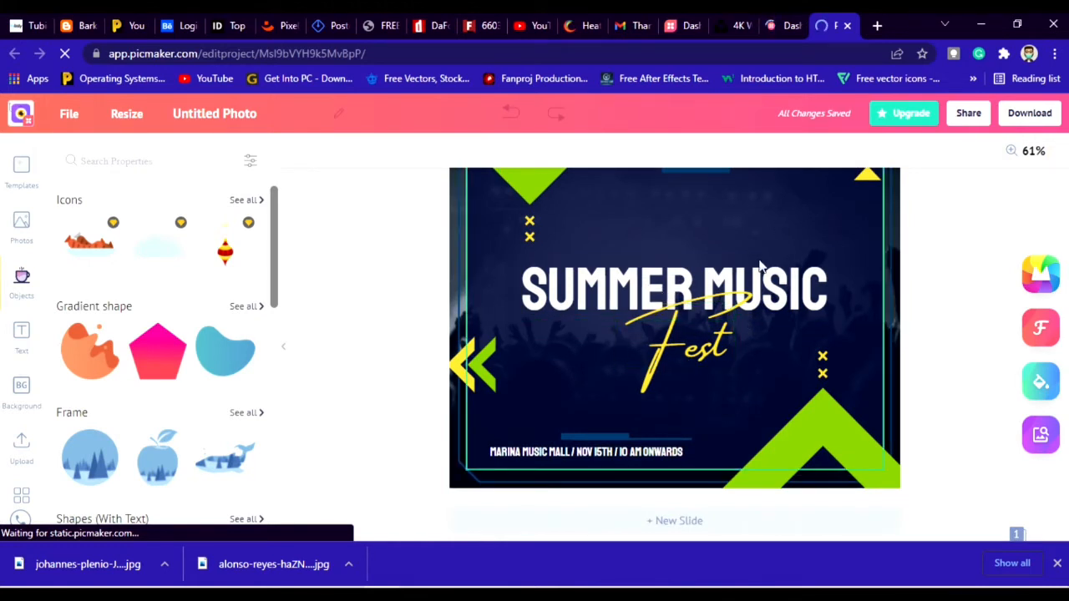
scroll(756, 267, "up", 2)
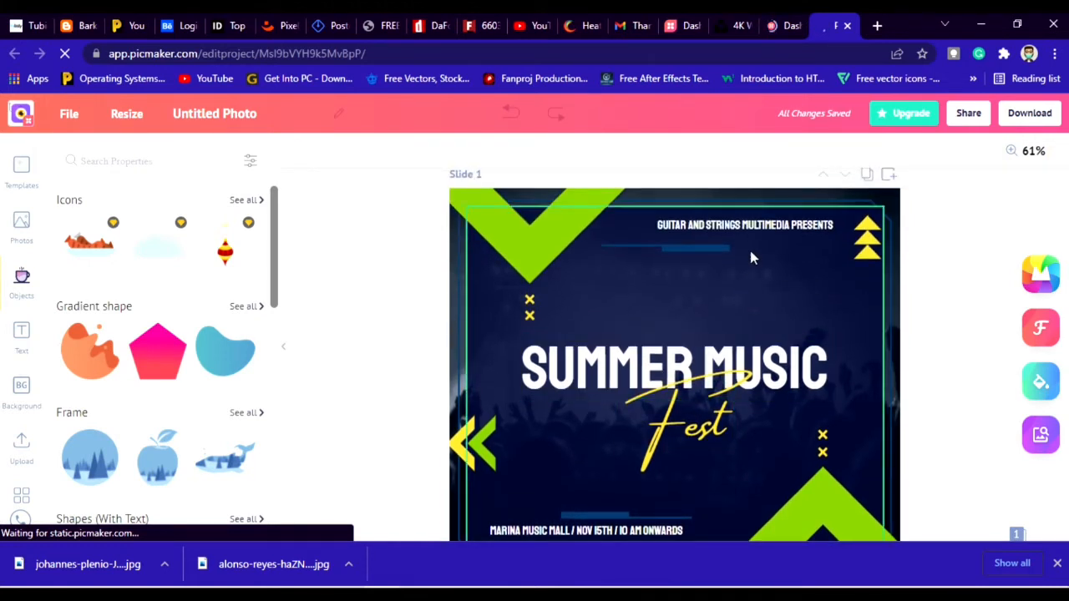
scroll(615, 326, "down", 2)
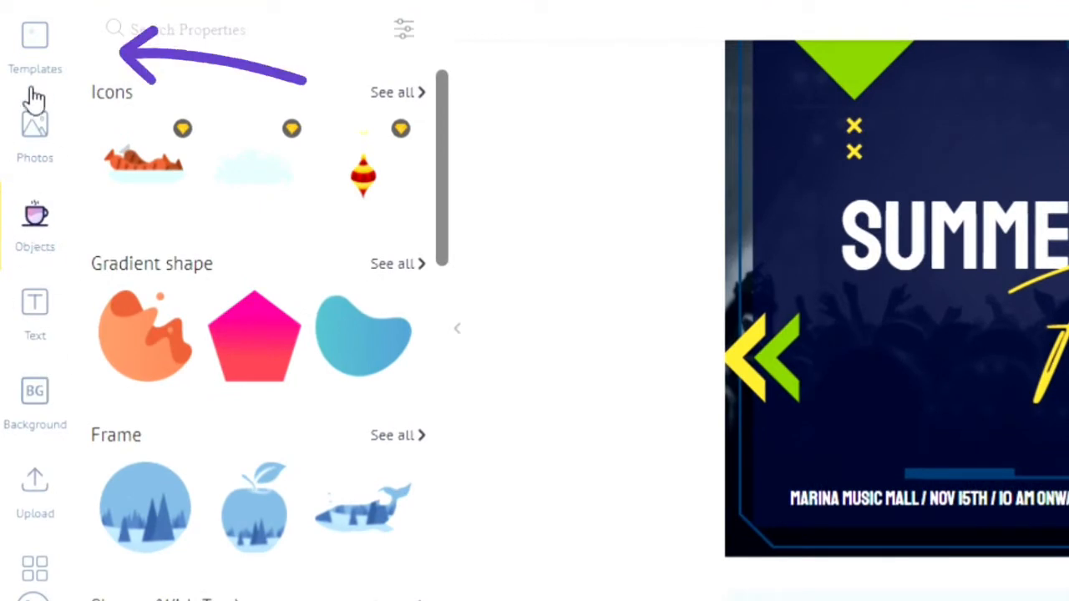
Browse the ready-made designs in the editor's template library.
left_click(42, 60)
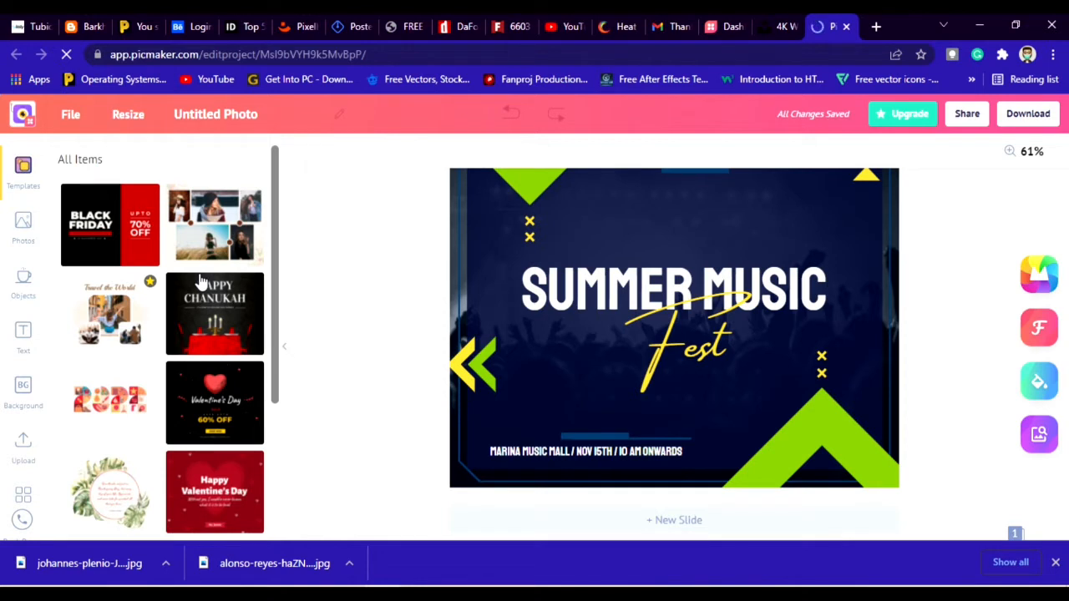
scroll(203, 293, "down", 3)
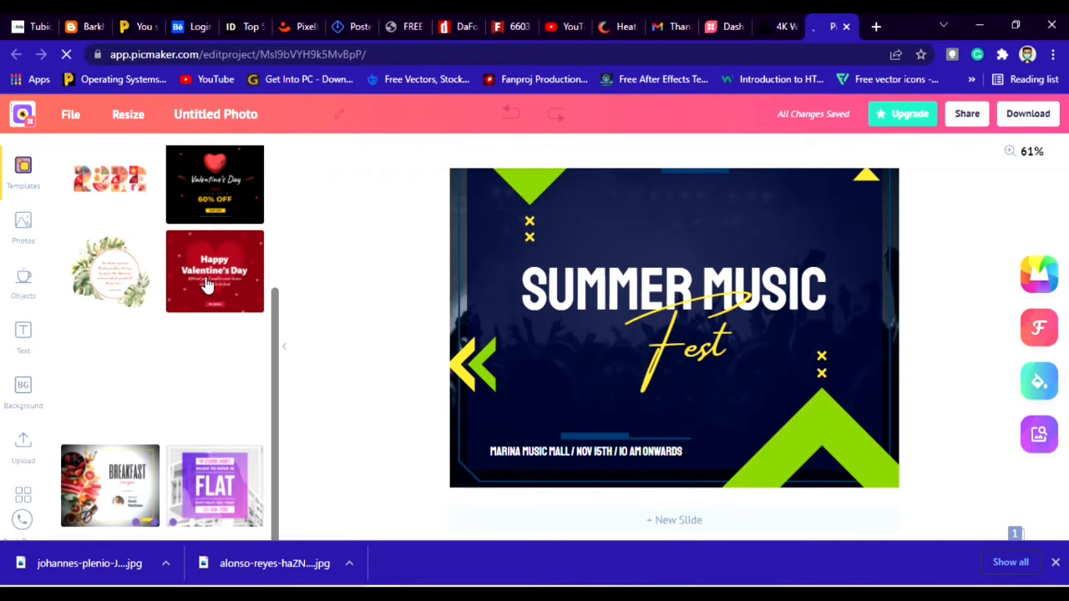
scroll(209, 279, "down", 3)
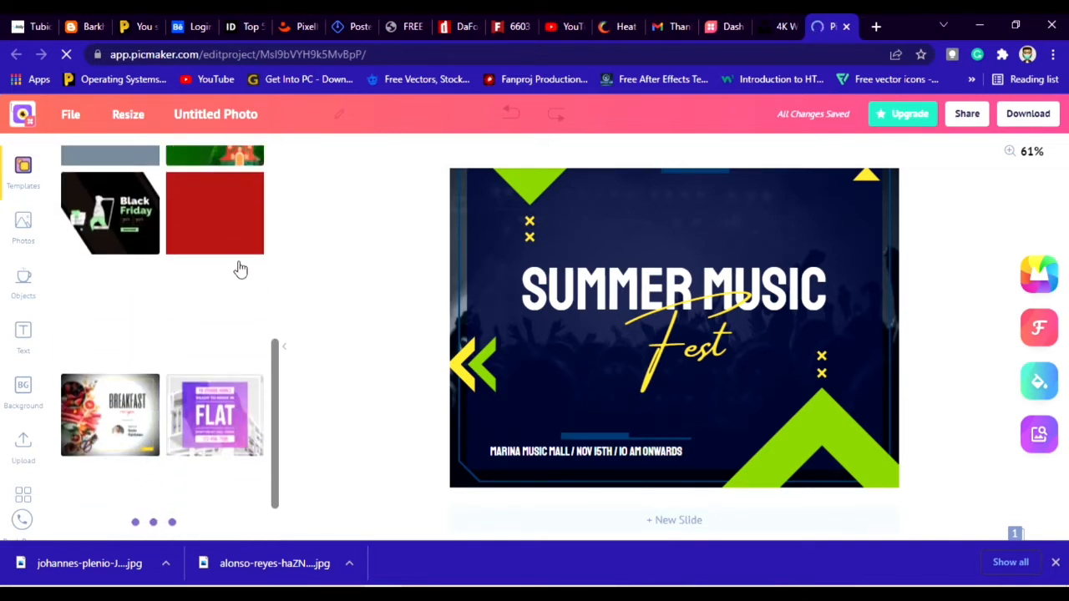
Browse the editor's stock photo collections, including Trending, Covid19 and All that is Natural.
left_click(22, 226)
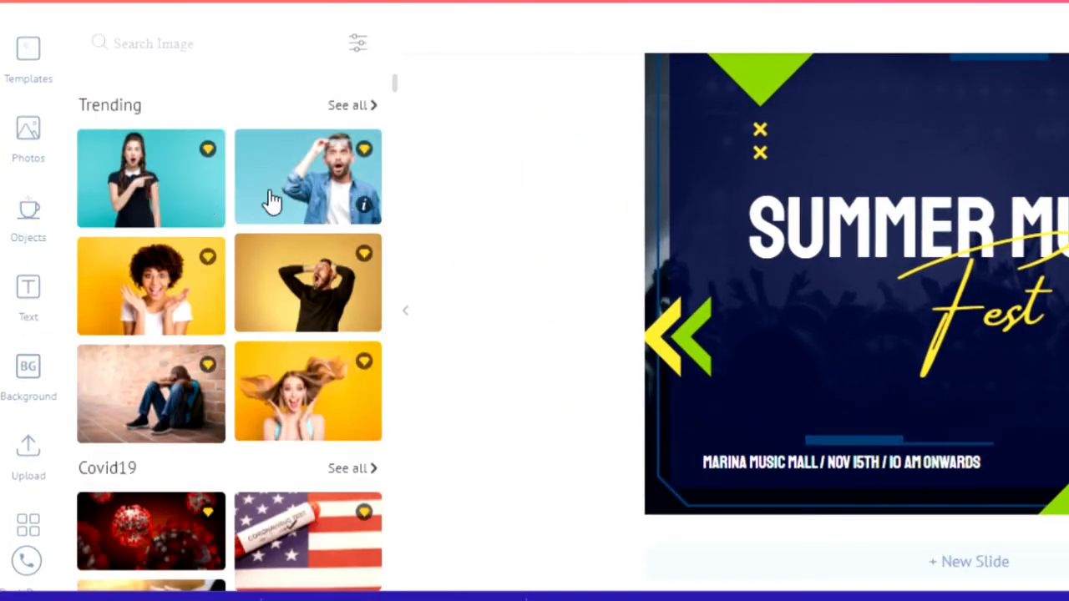
scroll(268, 203, "down", 3)
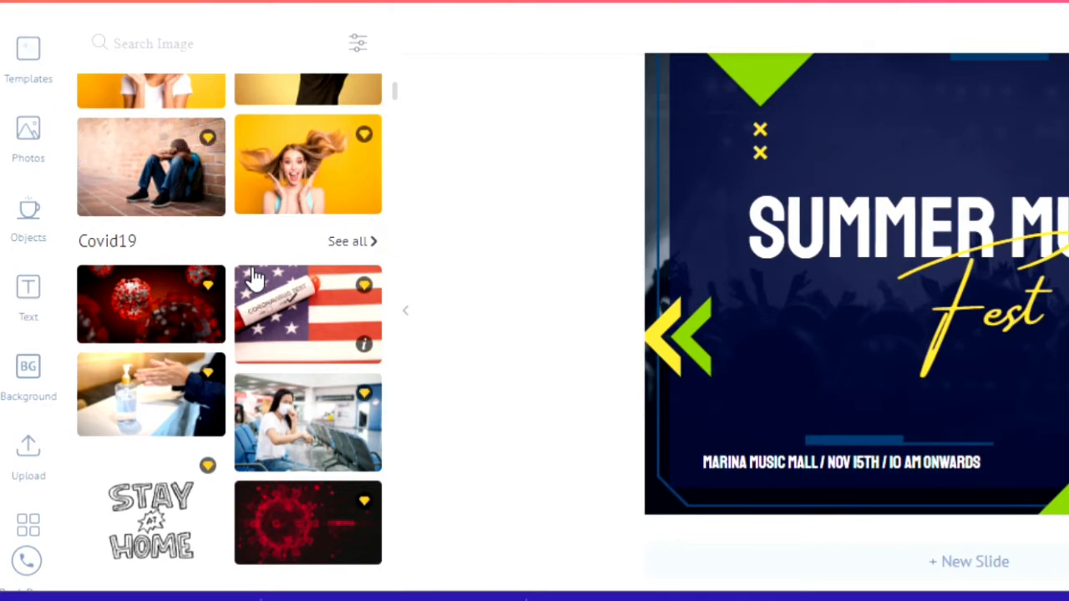
scroll(255, 282, "down", 3)
scroll(268, 300, "down", 3)
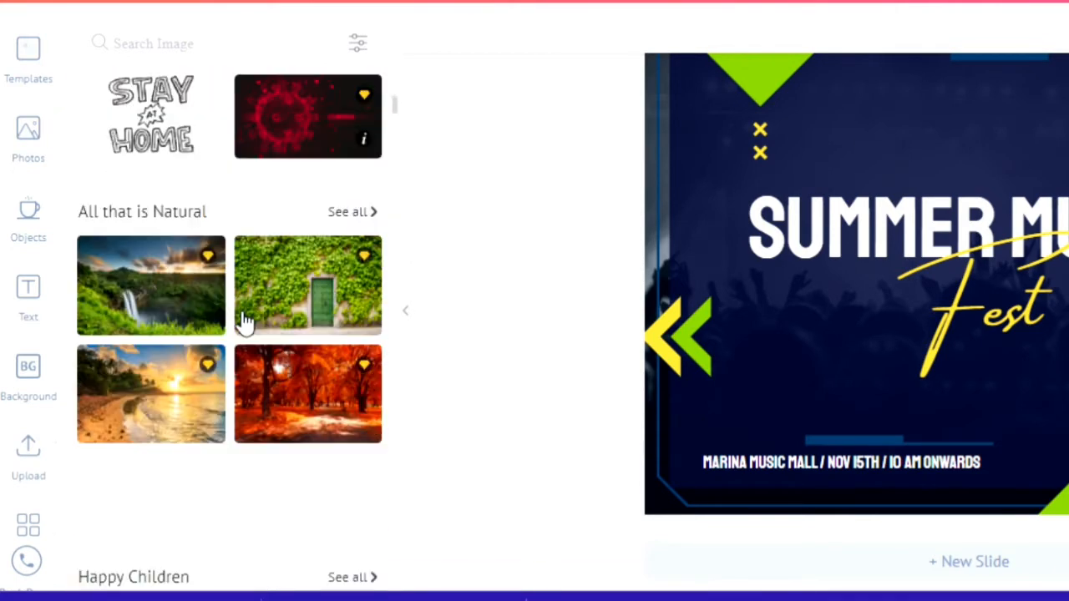
Browse the editor's object collections, ready-made text styles and background collections.
left_click(30, 224)
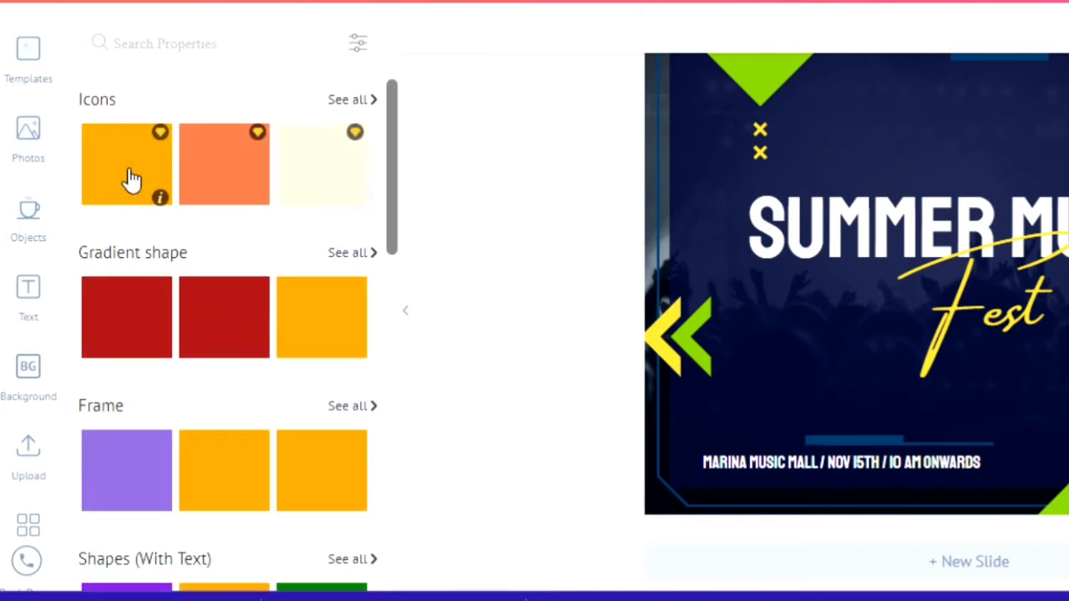
scroll(219, 298, "down", 3)
scroll(232, 314, "down", 8)
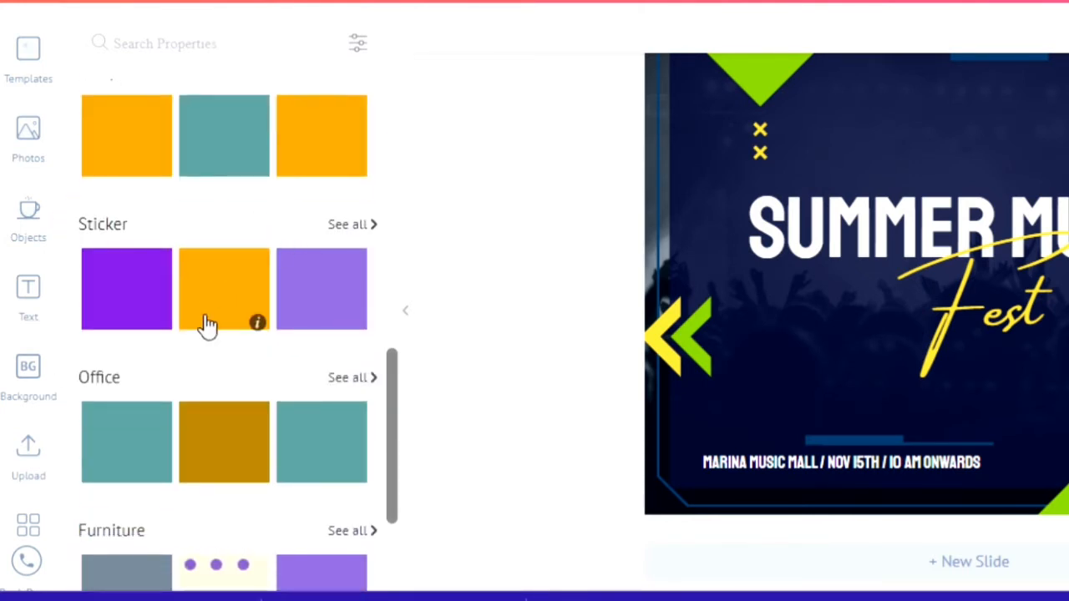
left_click(212, 43)
left_click(27, 302)
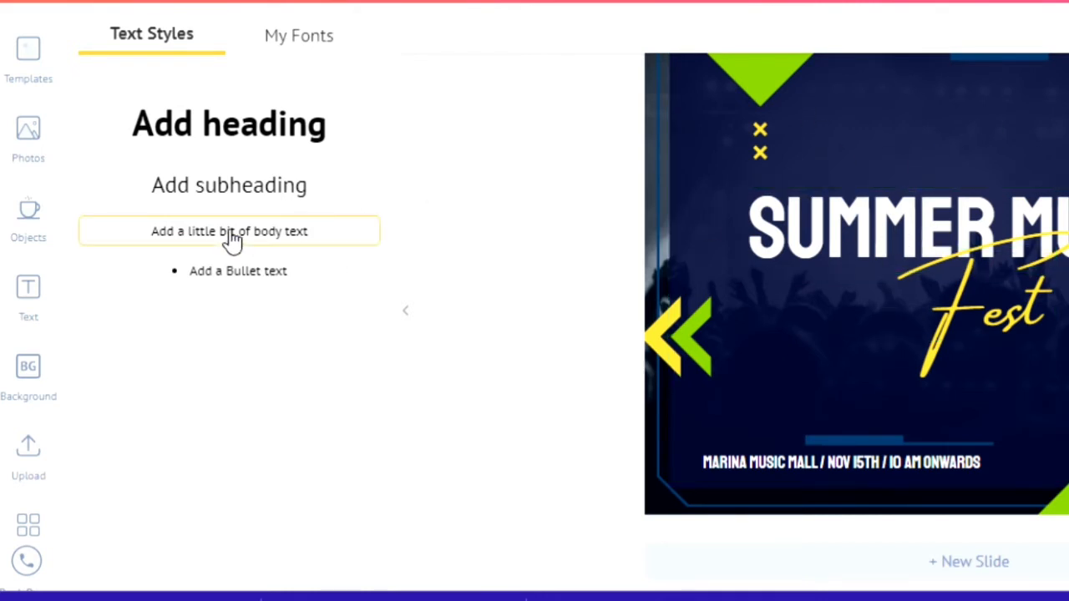
left_click(36, 401)
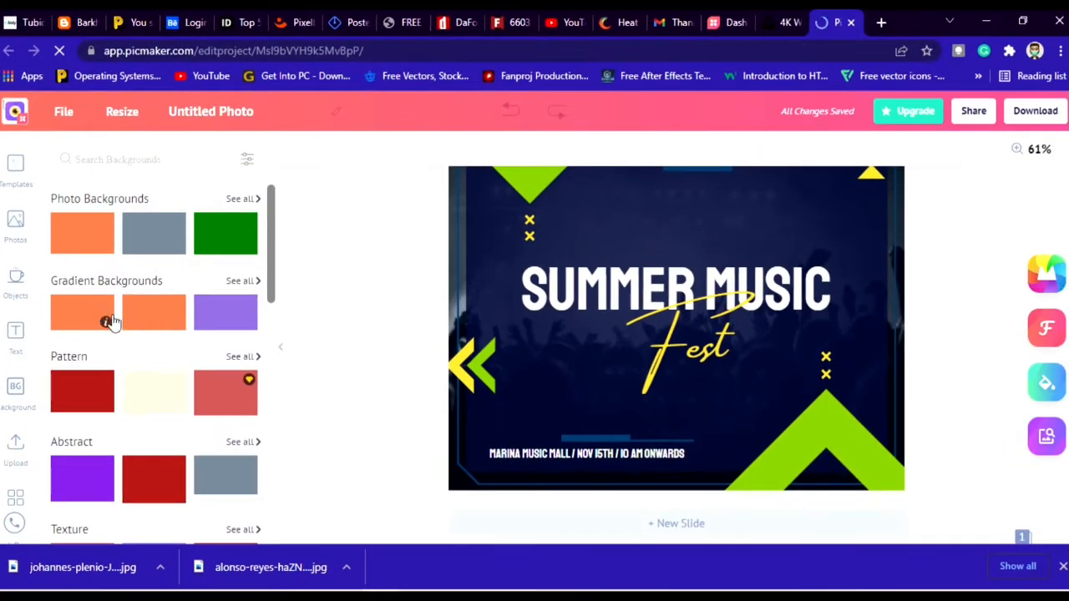
Replace the SUMMER MUSIC headline on the canvas with "XAFLADA SANAD GUURADA".
scroll(757, 272, "up", 3)
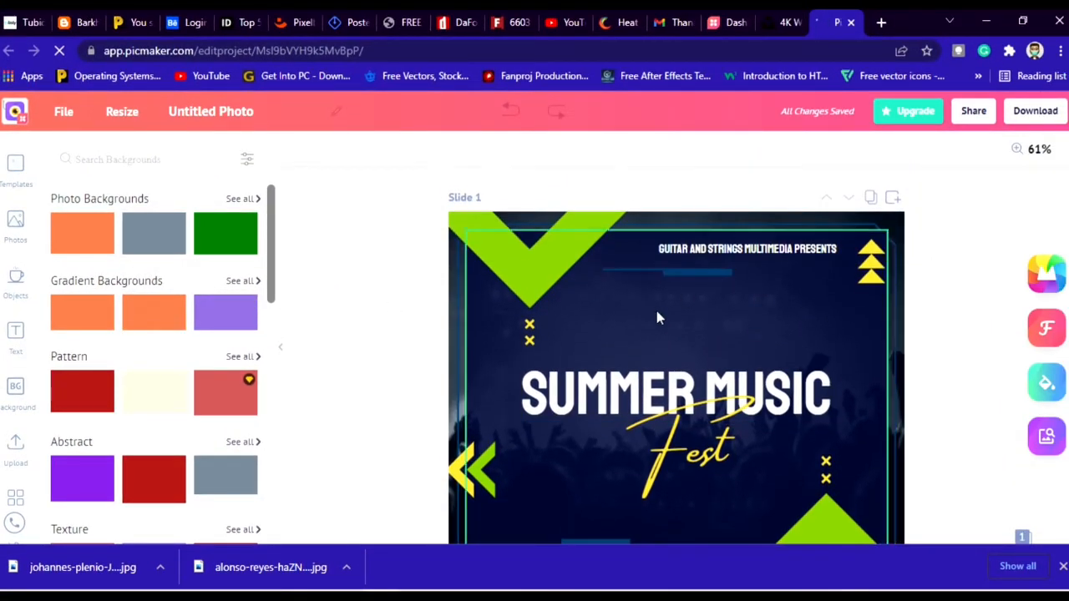
scroll(629, 322, "down", 2)
scroll(619, 313, "down", 1)
left_click(596, 298)
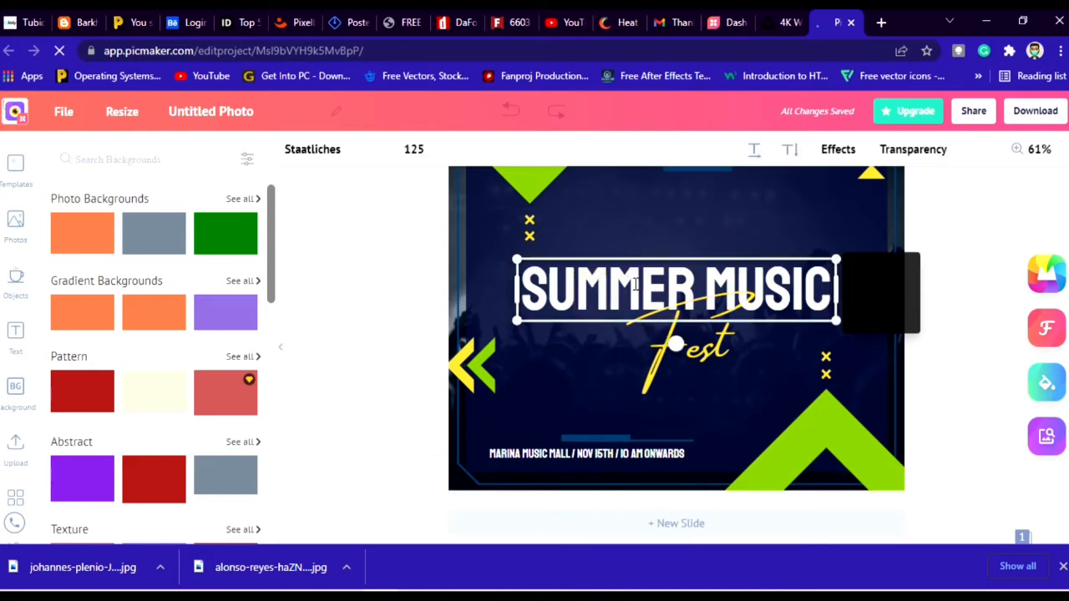
left_click(635, 284)
left_click_drag(525, 288, 855, 299)
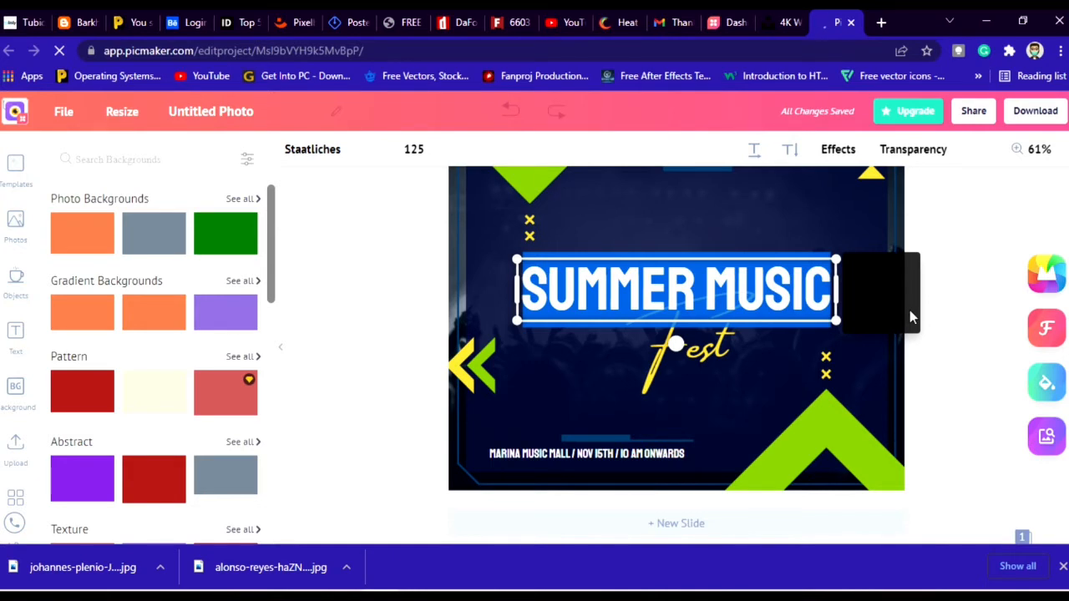
type("X")
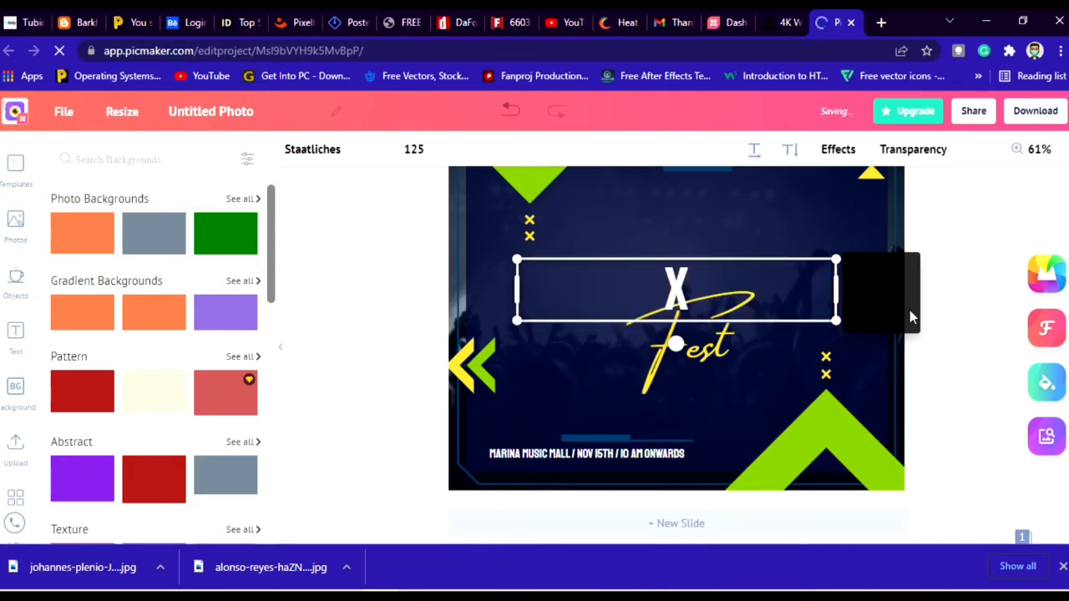
type("AFL")
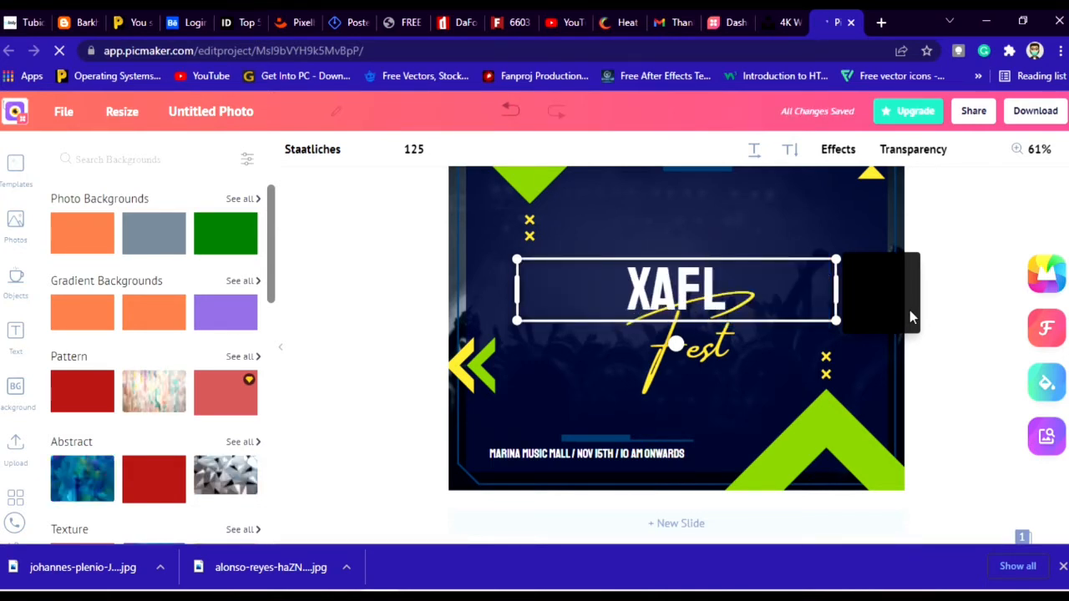
type("ADA")
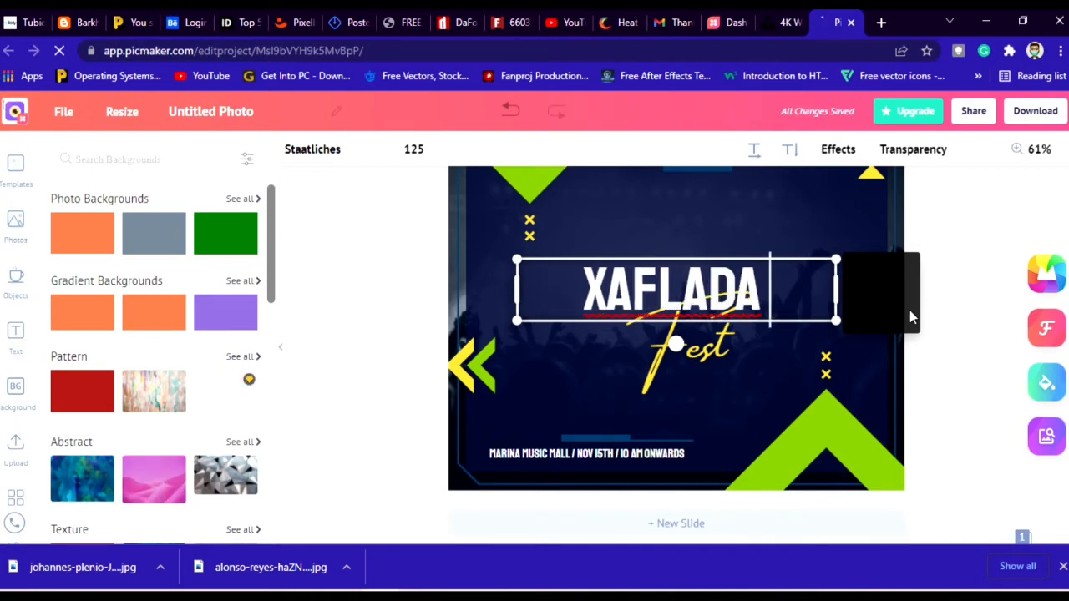
type(" SANAD")
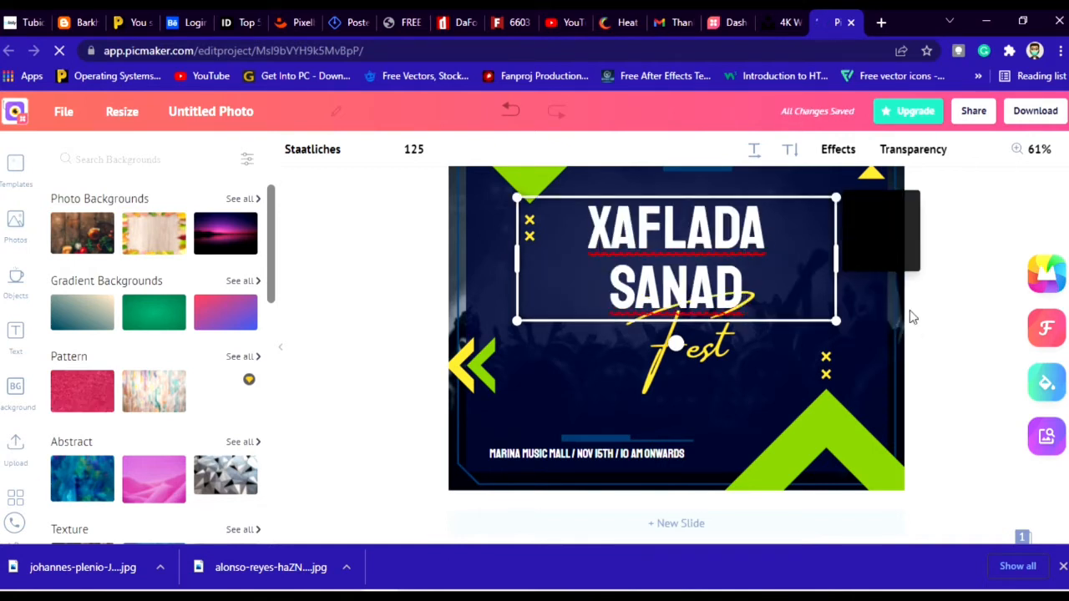
type(" G")
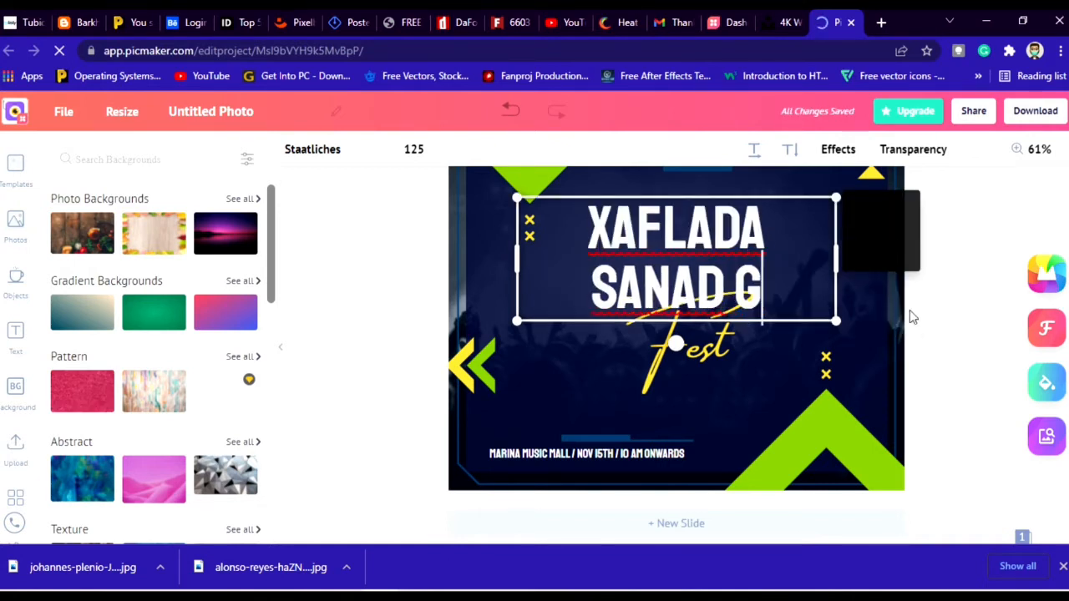
type("UURADA")
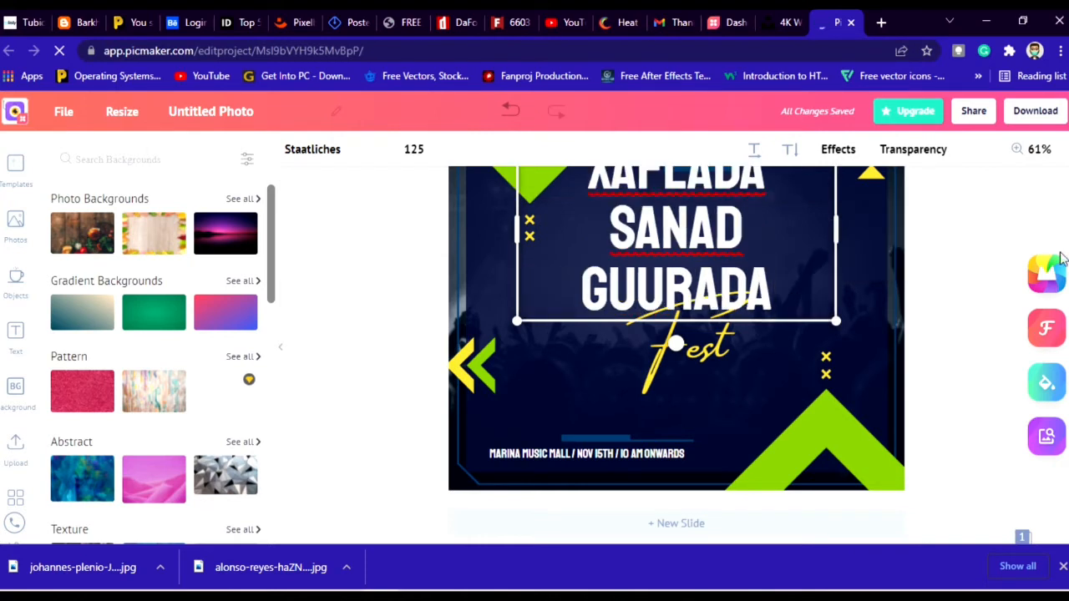
left_click(955, 262)
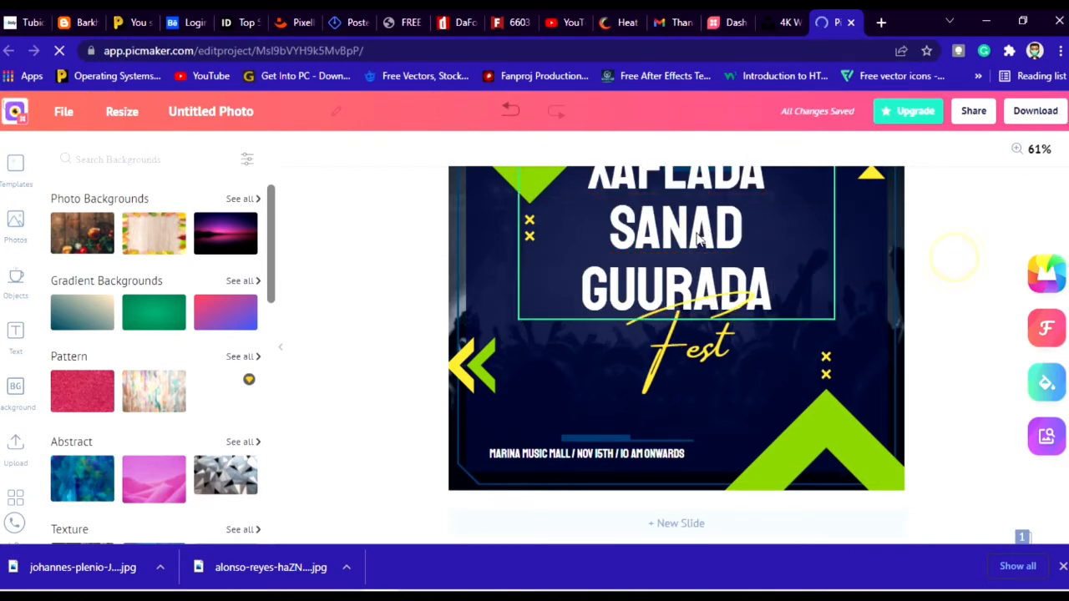
Widen the headline's text box so the text wraps onto two lines, and reposition it in the upper middle of the design.
left_click(698, 232)
left_click_drag(698, 232, 689, 277)
left_click_drag(830, 278, 864, 286)
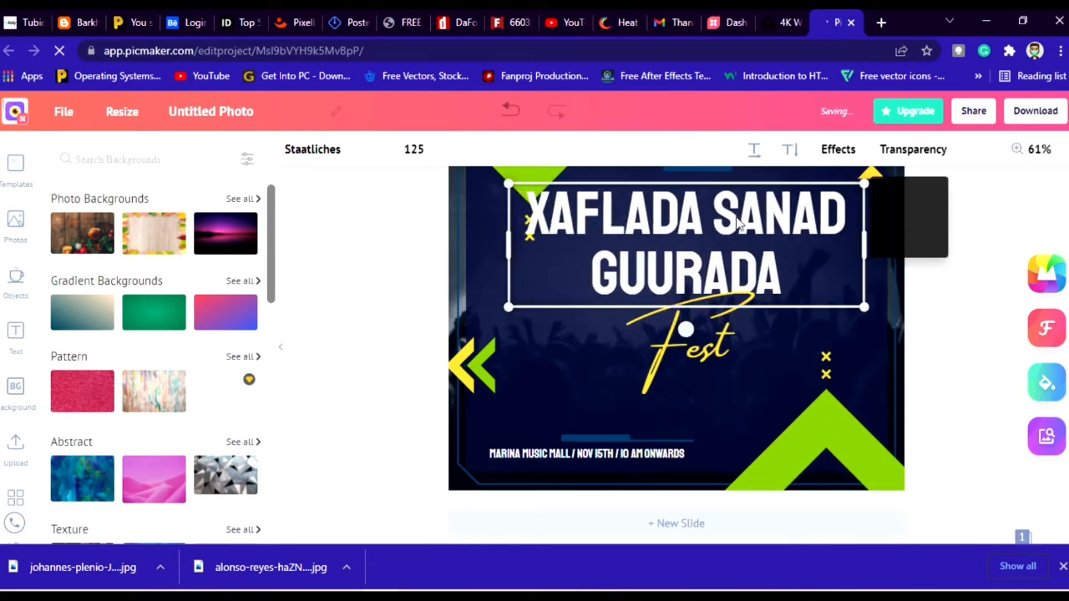
left_click_drag(739, 243, 751, 261)
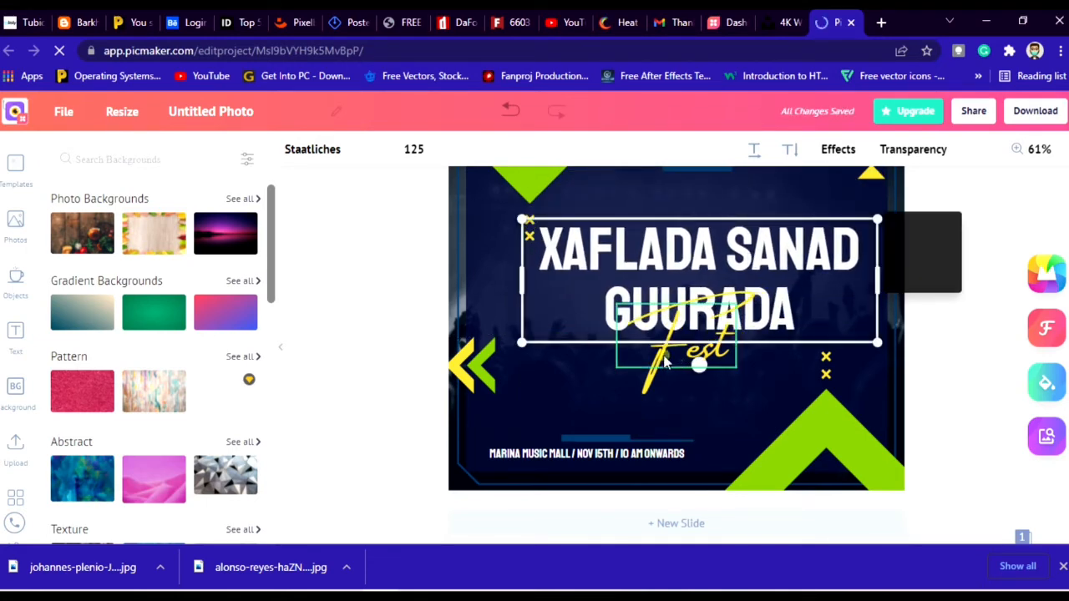
Replace the yellow script word "Fest" with "Barkhad Tech" and widen its text box to fit on one line.
left_click(695, 360)
double_click(693, 359)
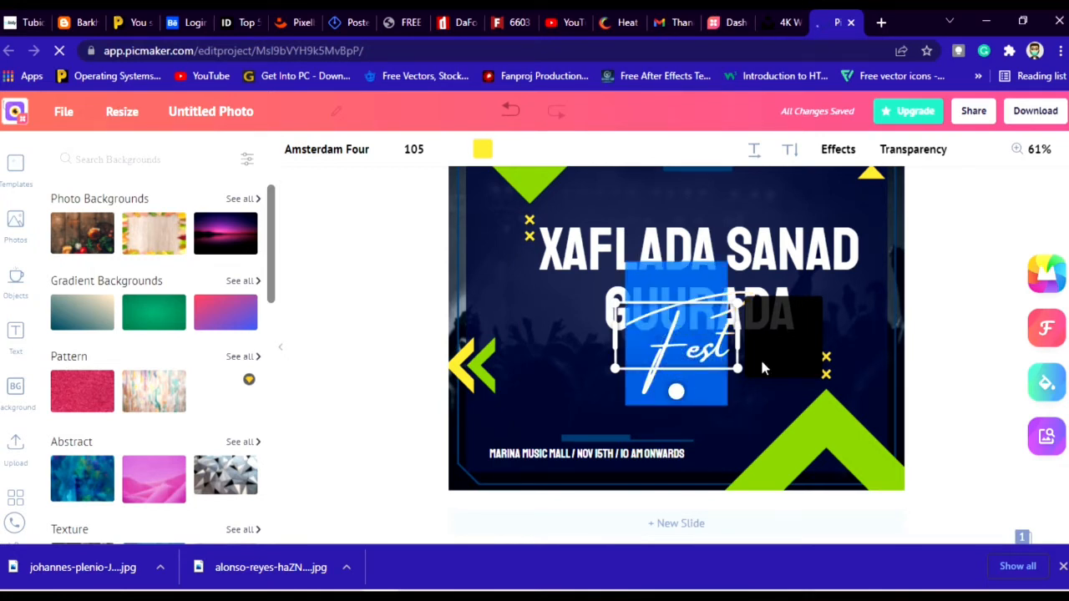
type("Ba")
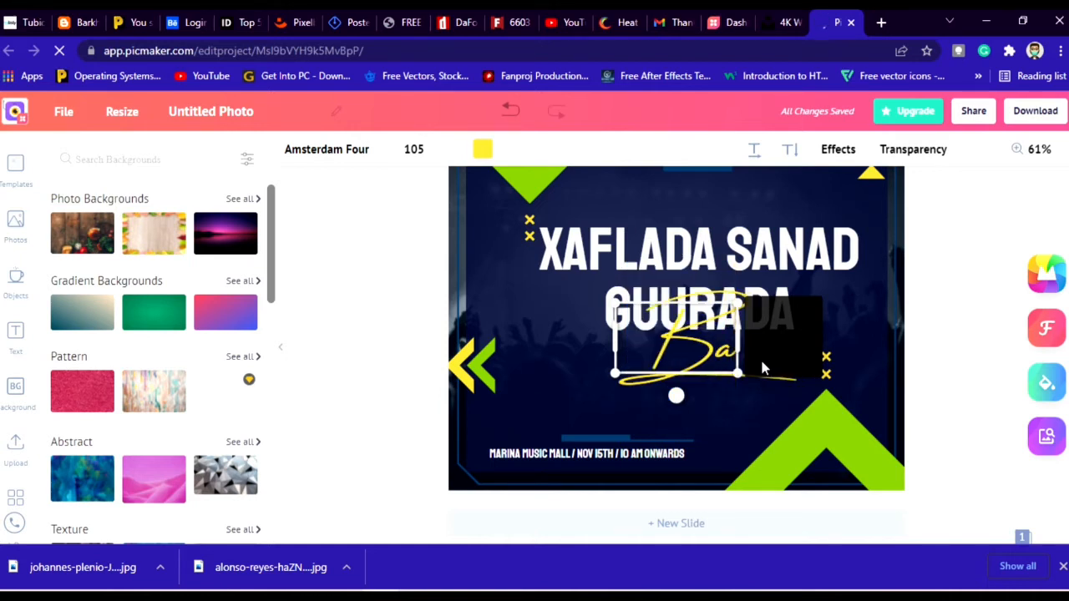
type("rkhad")
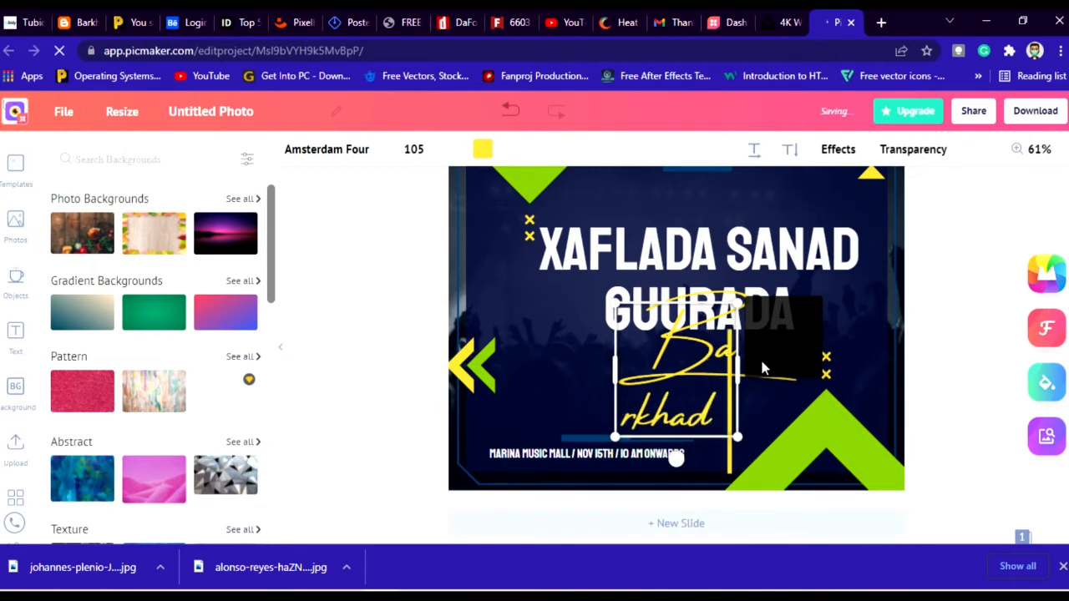
type(" Tech")
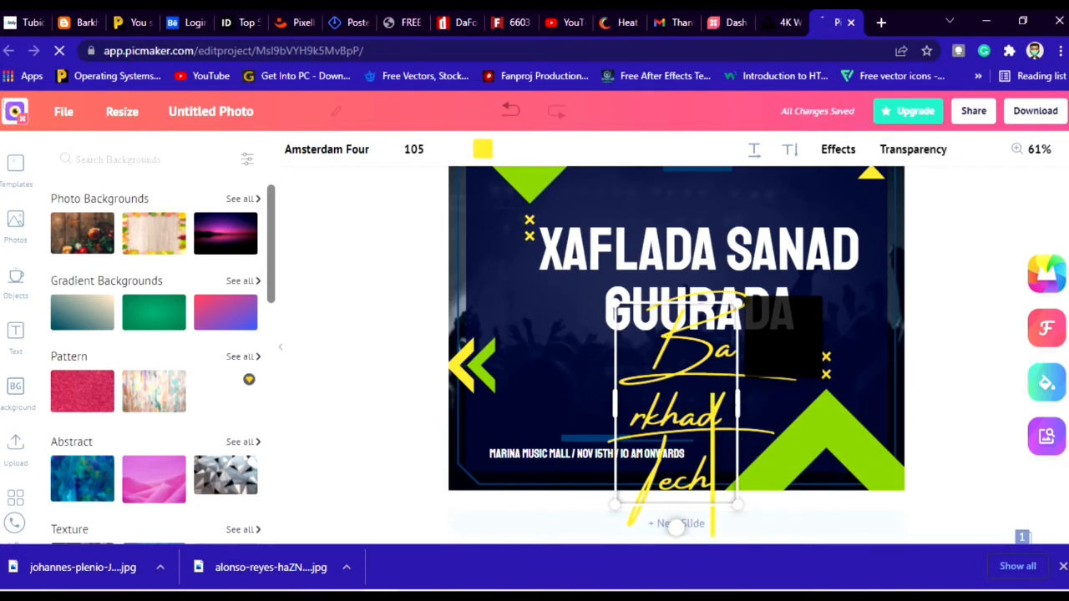
left_click_drag(741, 403, 949, 372)
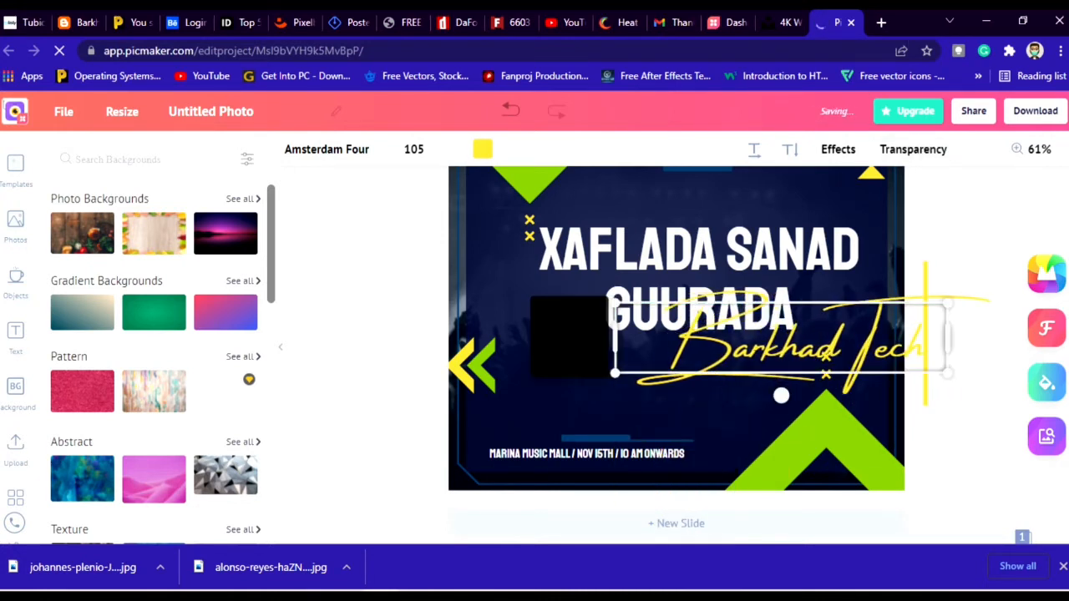
left_click(974, 408)
Shrink the yellow script text to size 59 and centre it just beneath the headline.
left_click(773, 355)
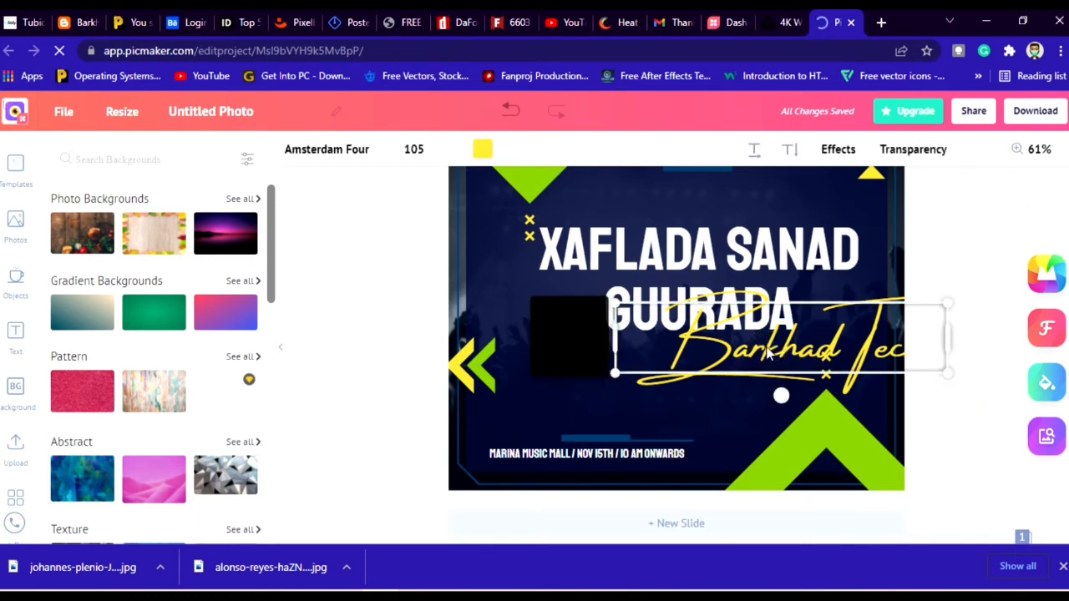
left_click_drag(773, 355, 670, 383)
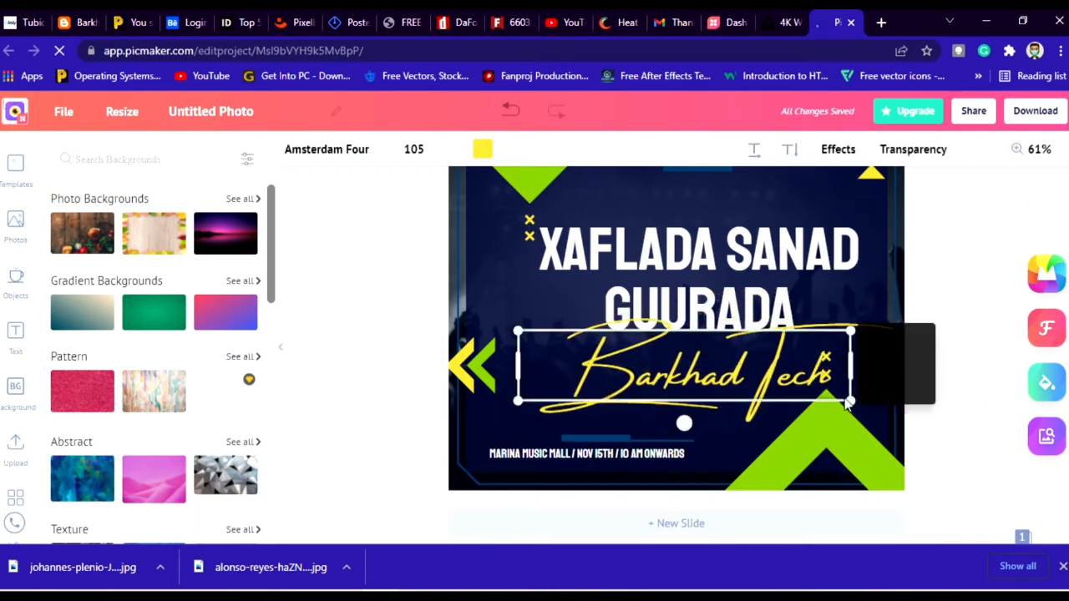
left_click_drag(848, 399, 779, 386)
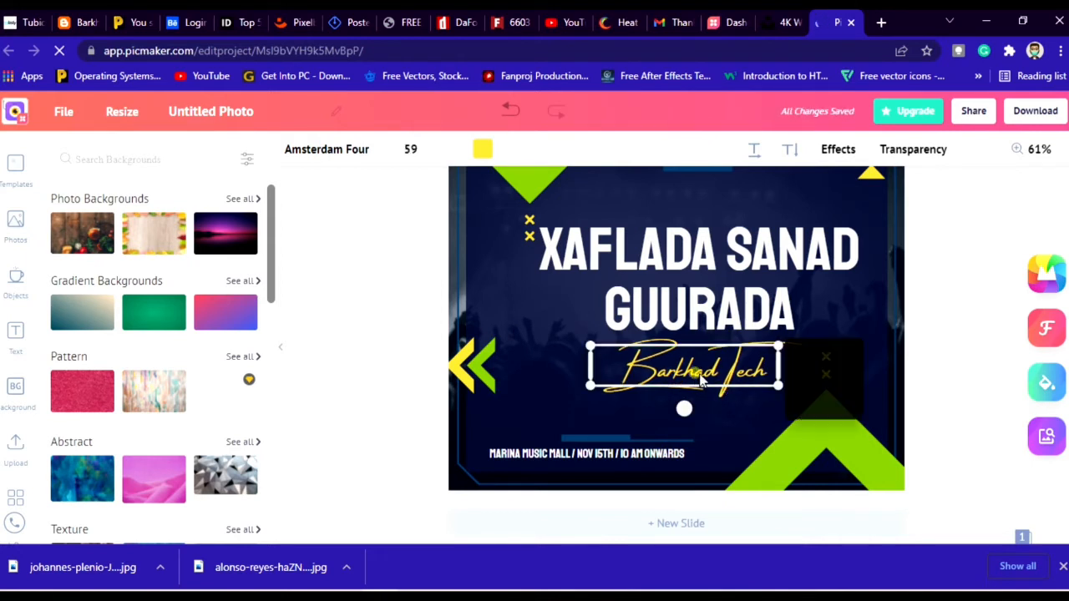
left_click(955, 408)
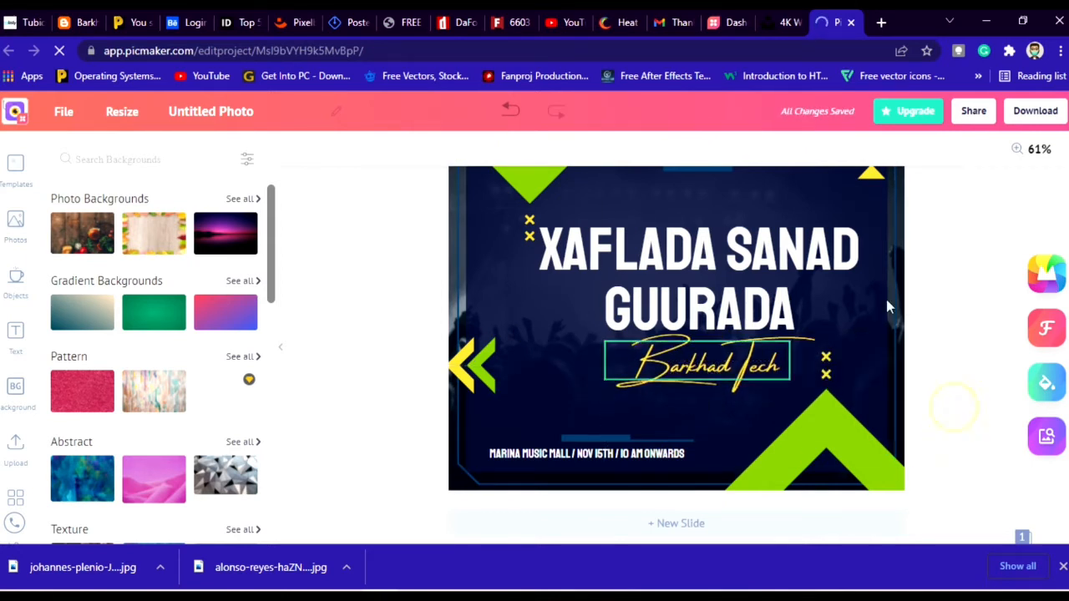
Delete the venue and date line at the bottom of the design and the presenter line at its top.
left_click(558, 456)
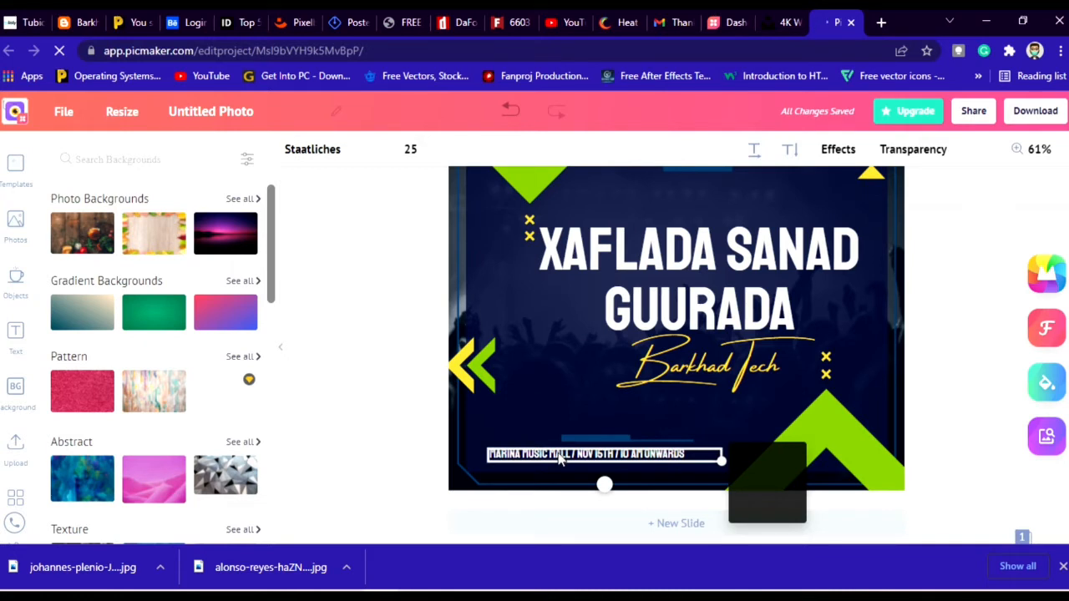
key("Delete")
scroll(775, 389, "up", 2)
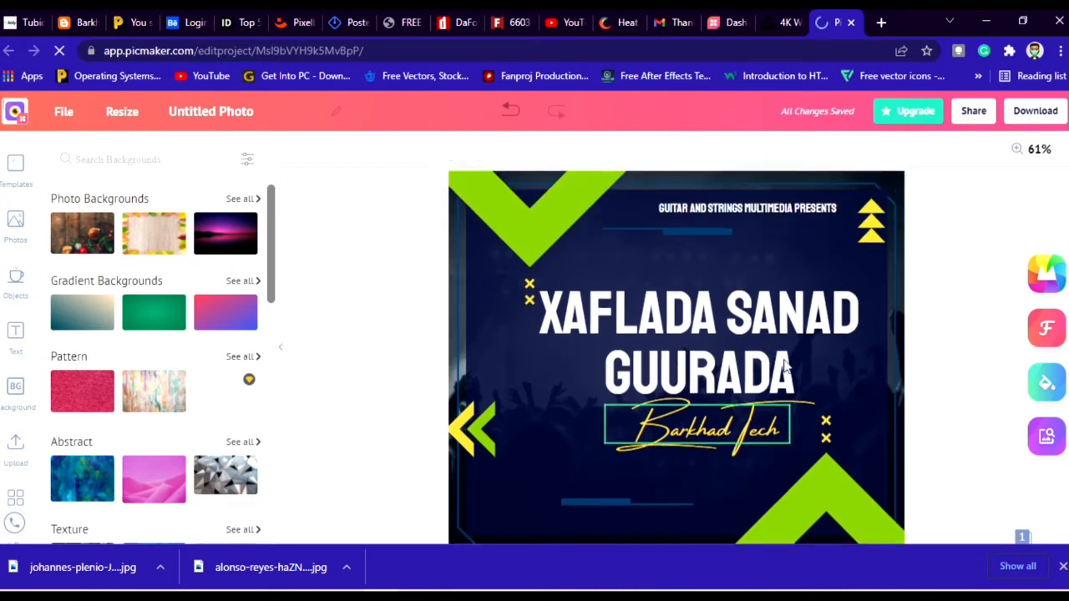
left_click(747, 248)
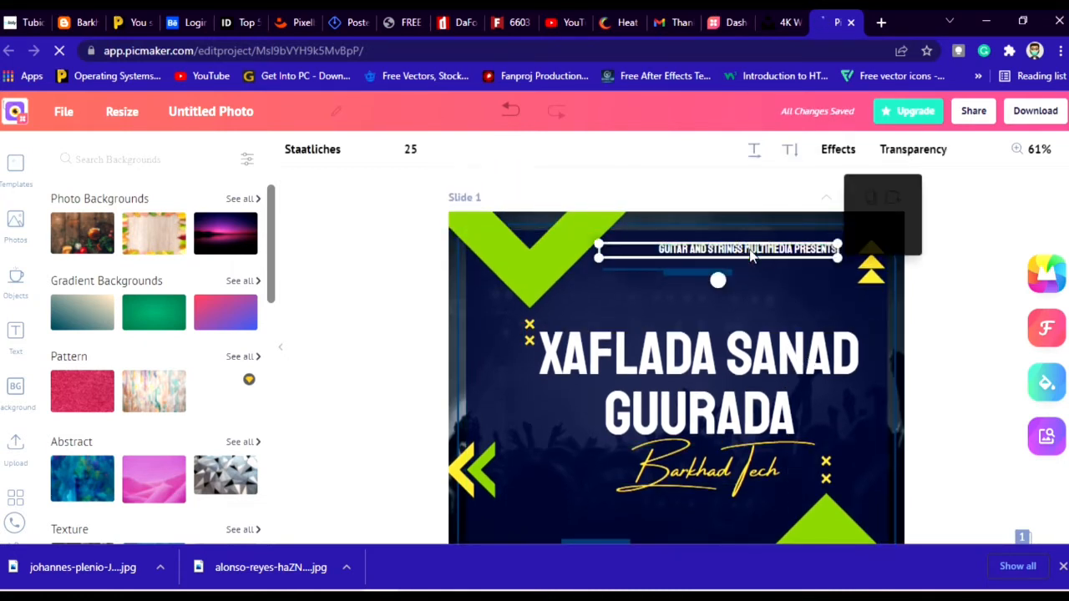
key("Delete")
scroll(694, 376, "down", 1)
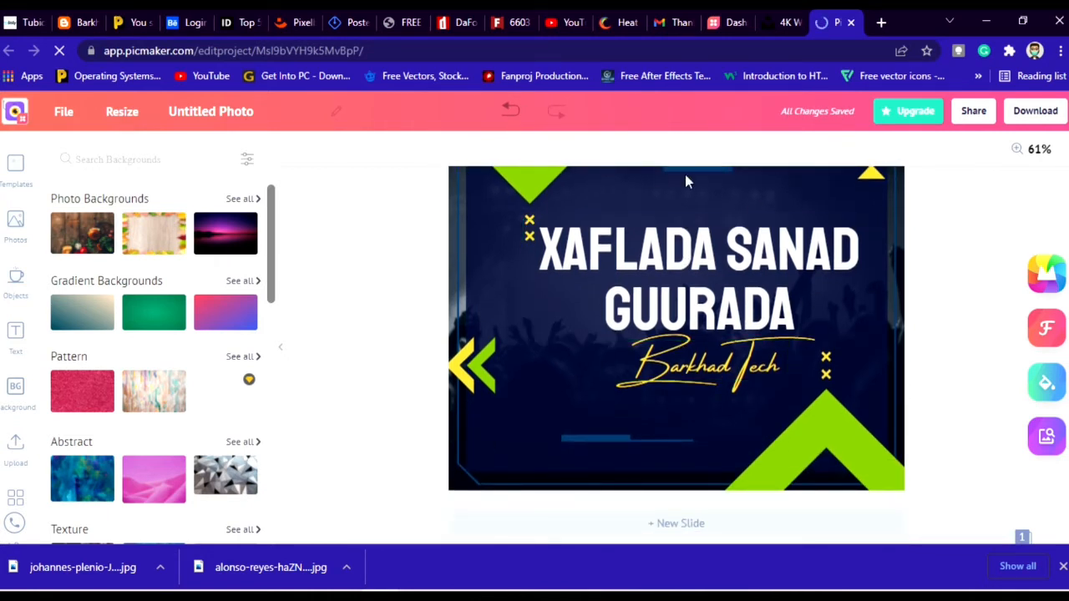
View the headline's font options and recolour the headline golden yellow from the default colours.
scroll(590, 242, "up", 1)
left_click(626, 325)
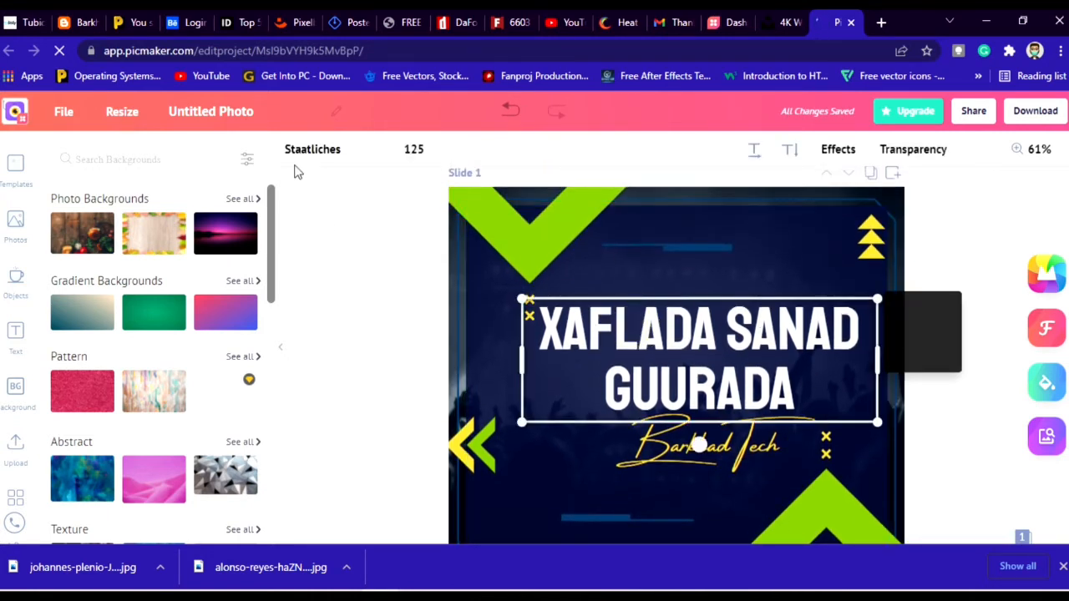
left_click(309, 157)
left_click(310, 152)
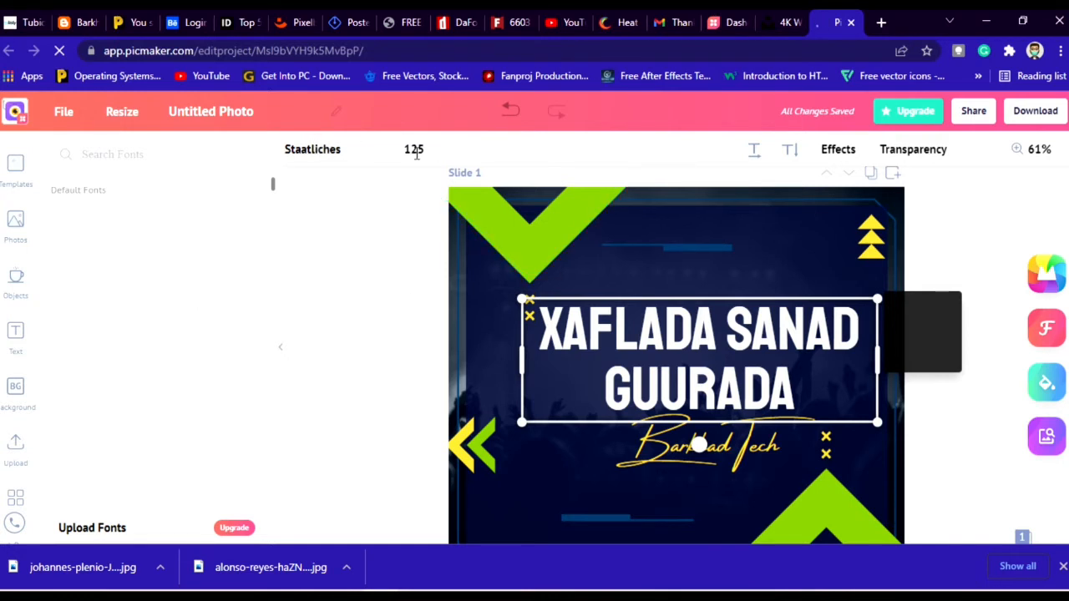
left_click(488, 157)
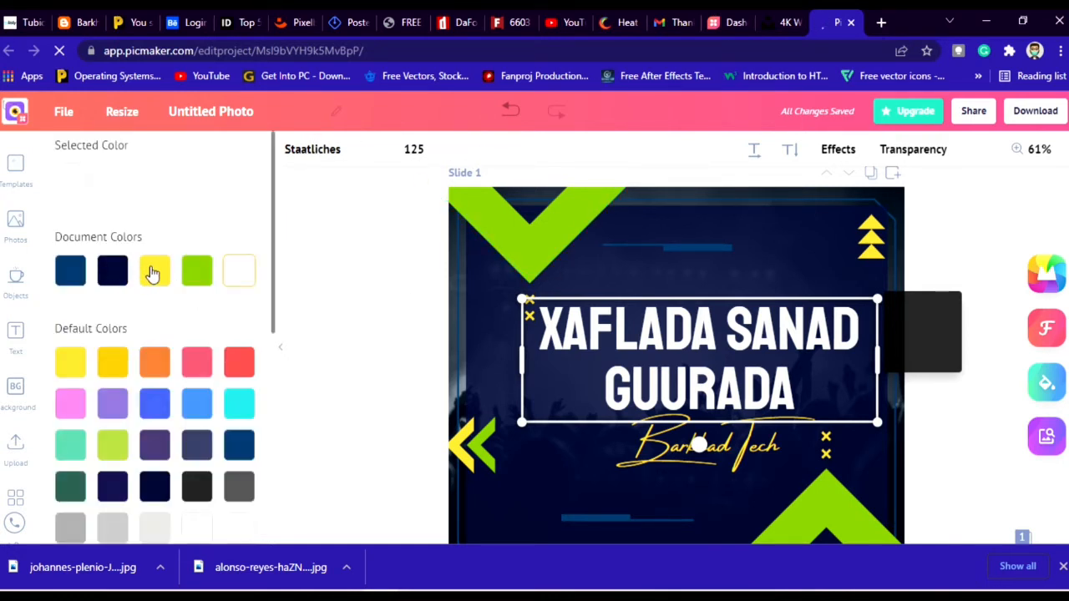
left_click(152, 272)
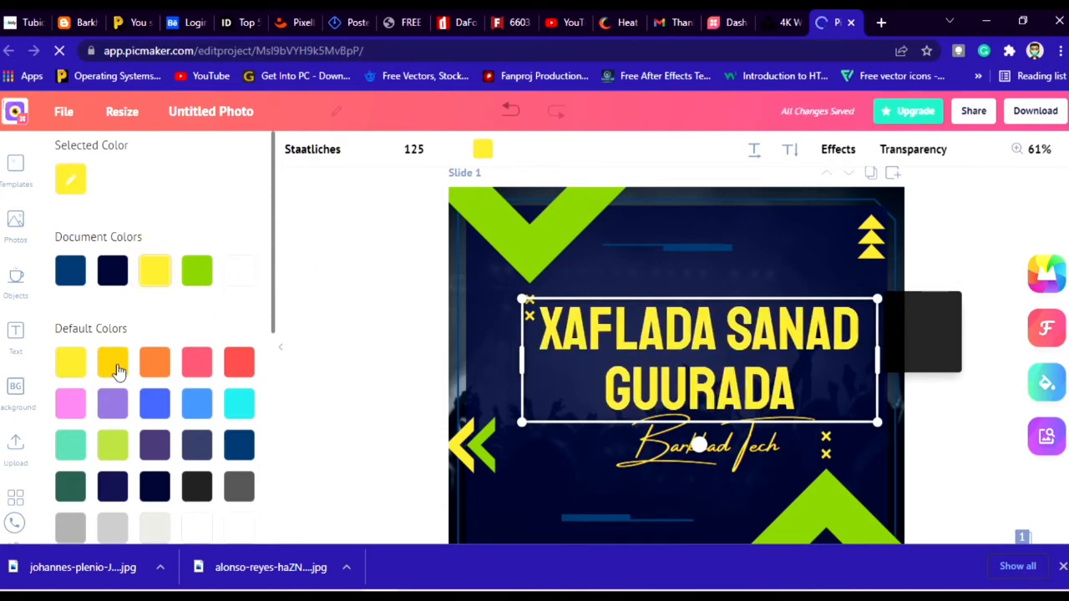
left_click(363, 334)
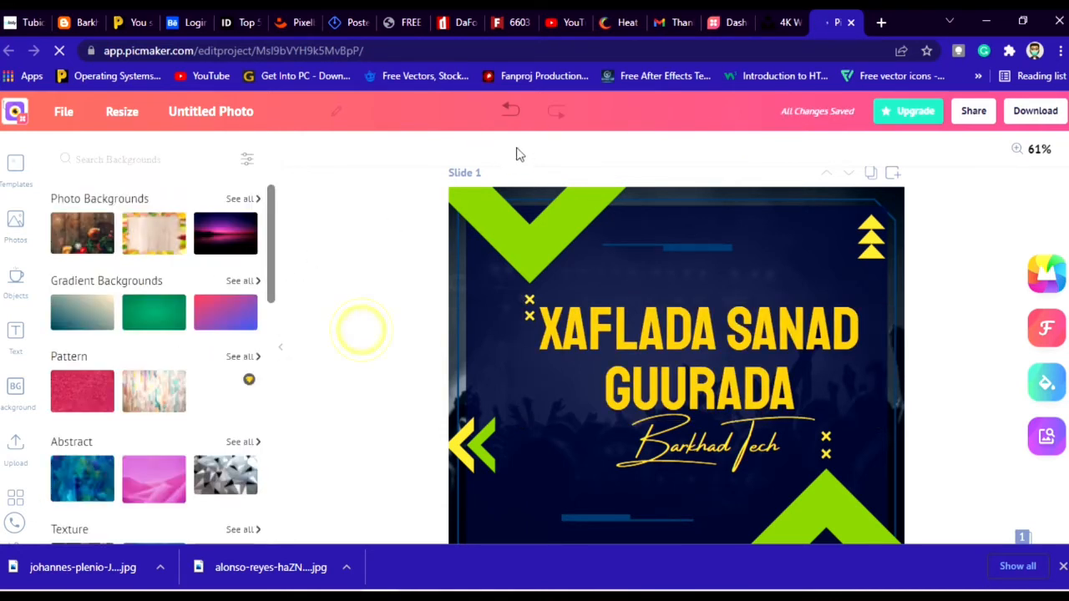
Apply the Shadow text effect to the yellow headline with its default settings.
left_click(640, 342)
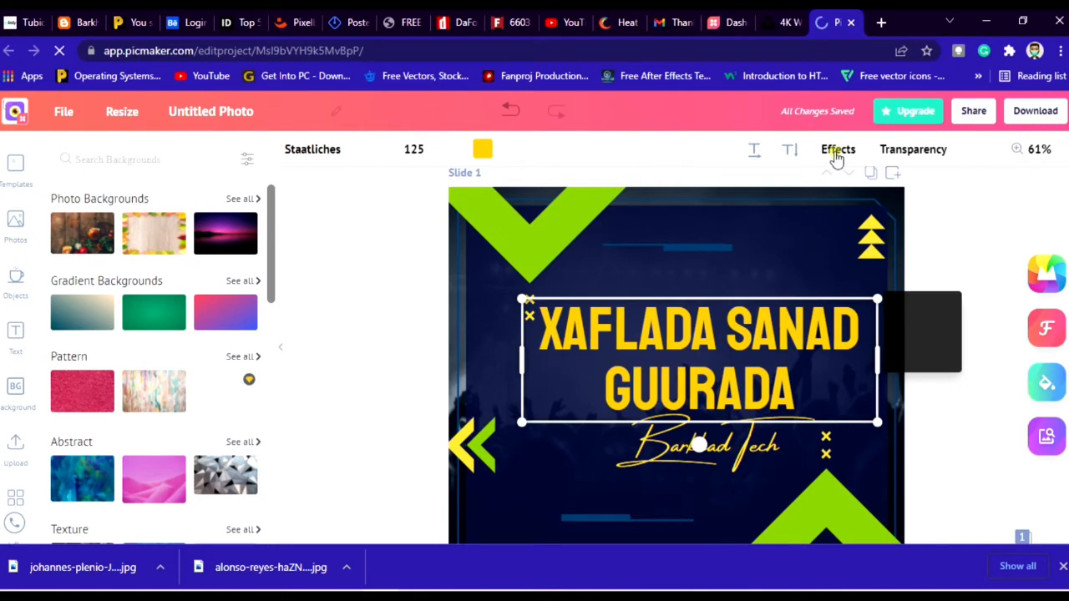
left_click(836, 152)
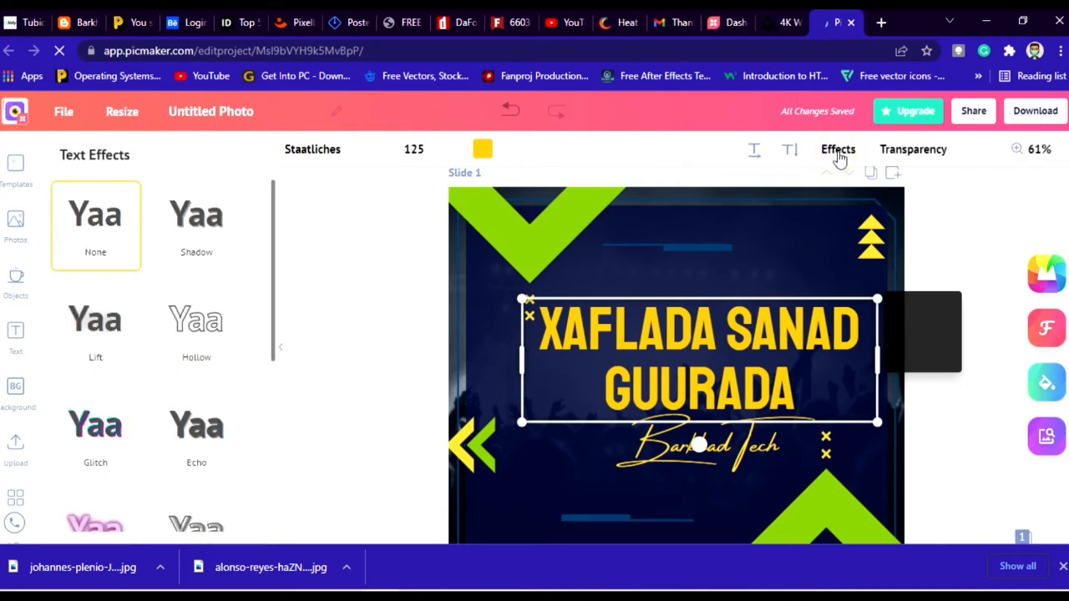
left_click(191, 218)
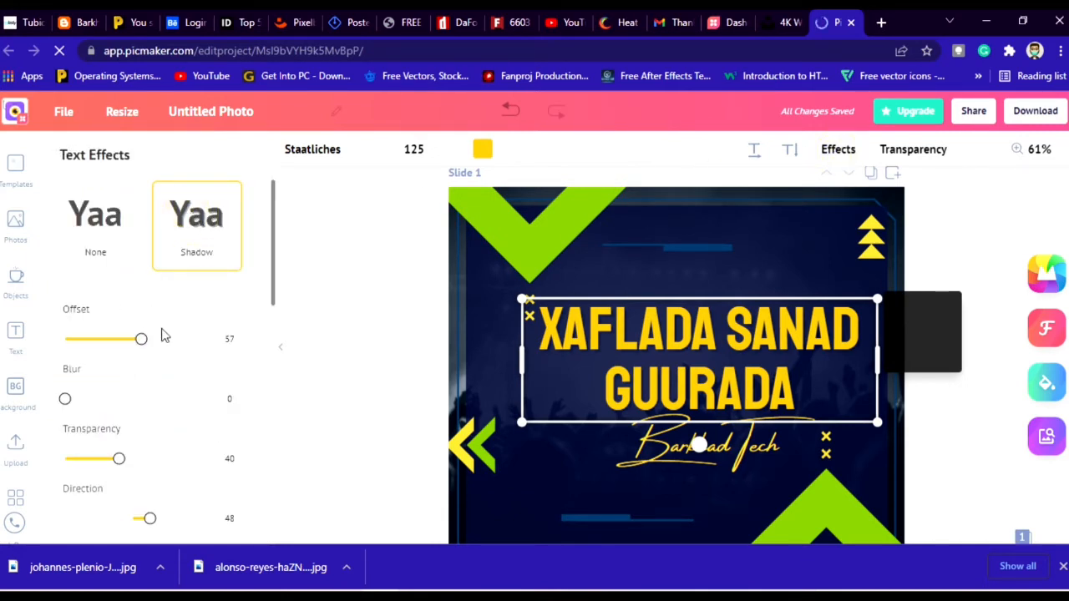
scroll(164, 335, "down", 2)
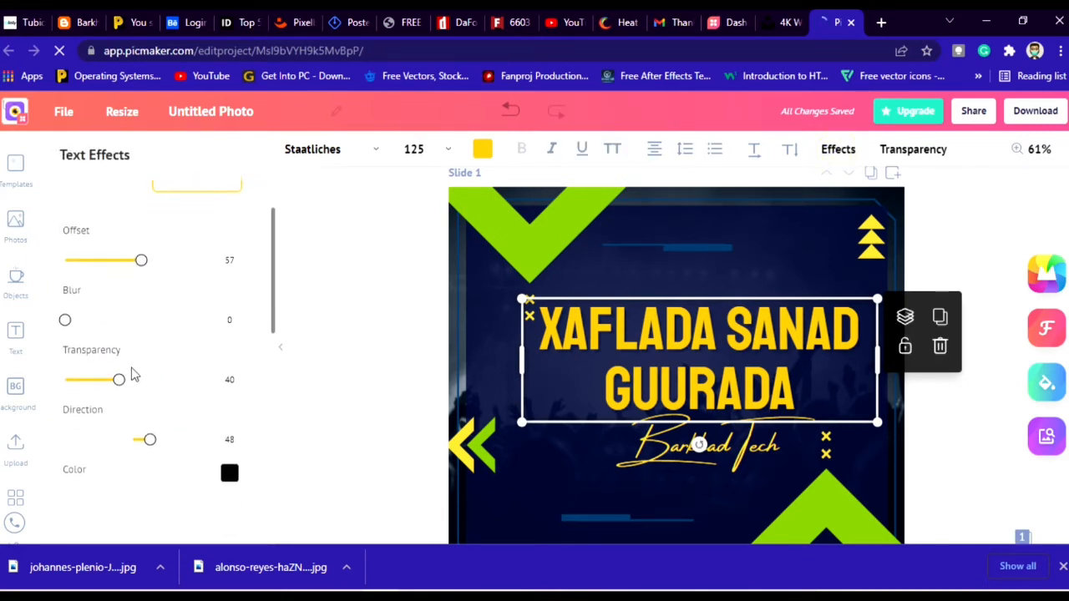
left_click(399, 289)
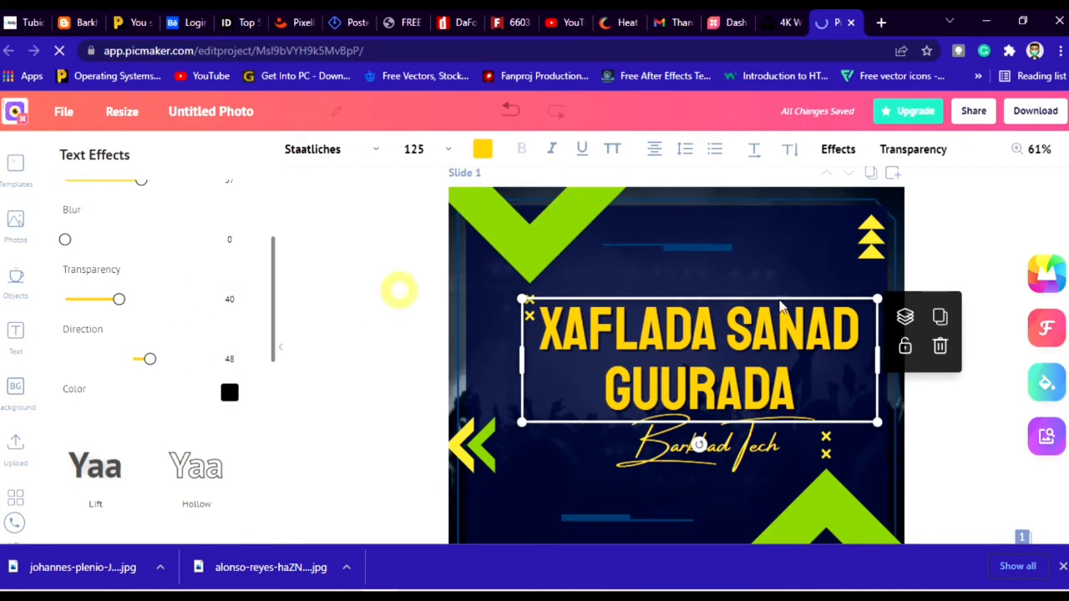
Try repositioning the upper green chevron and the headline, and undo both moves.
left_click(527, 224)
left_click_drag(570, 218, 551, 268)
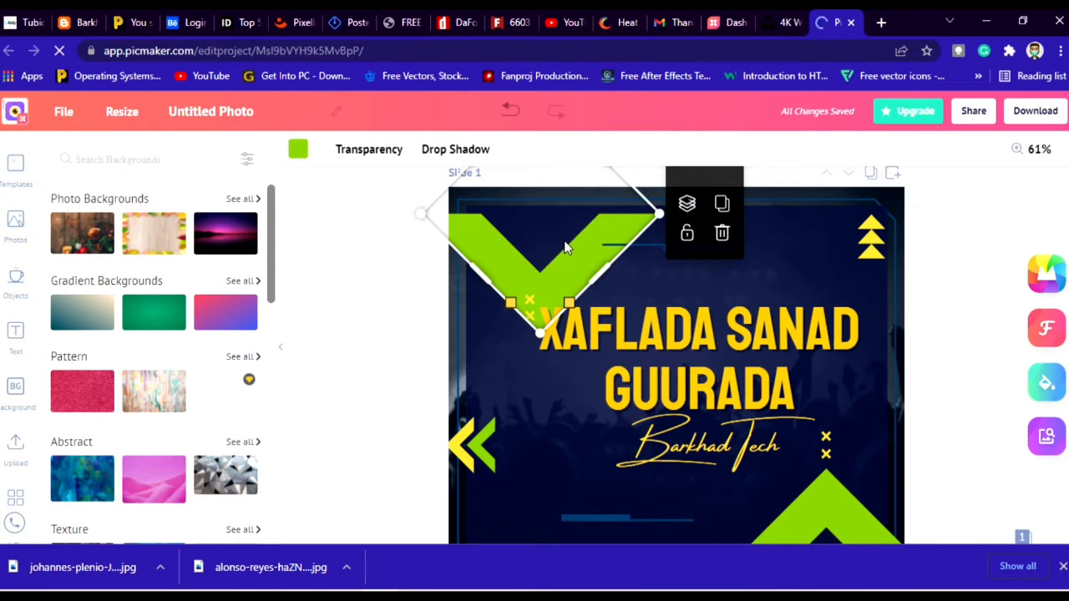
left_click_drag(569, 262, 730, 307)
left_click(781, 332)
left_click_drag(781, 333, 644, 321)
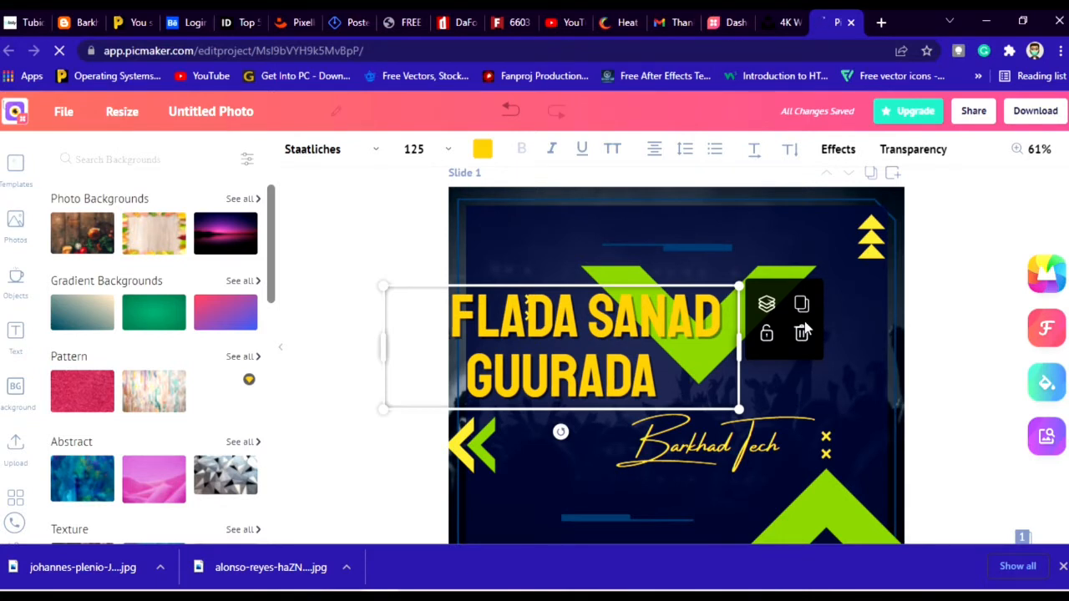
key("ctrl+z")
key("ctrl+z")
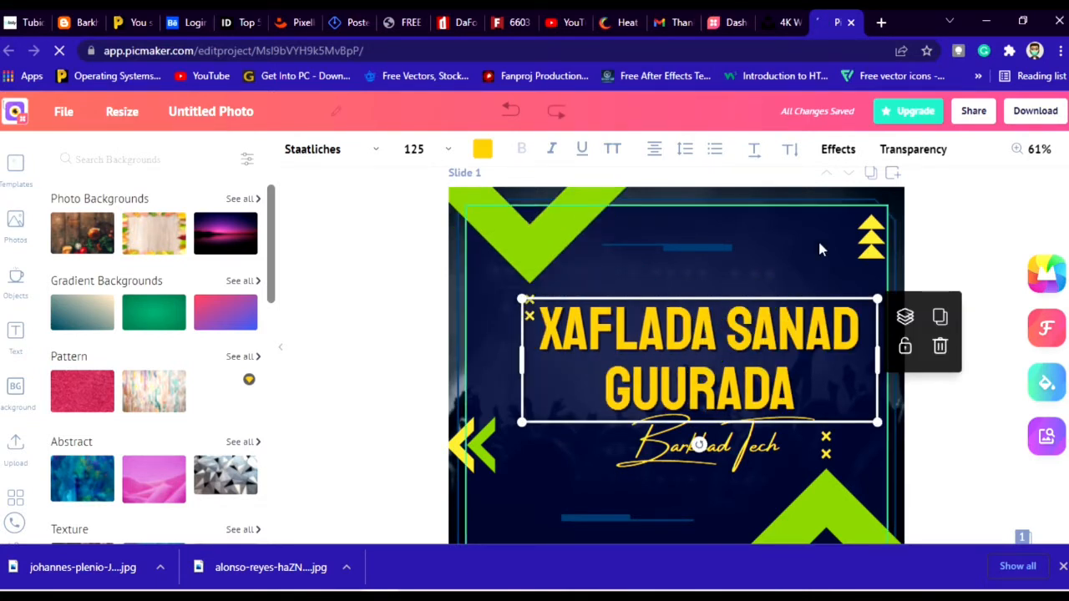
left_click(386, 279)
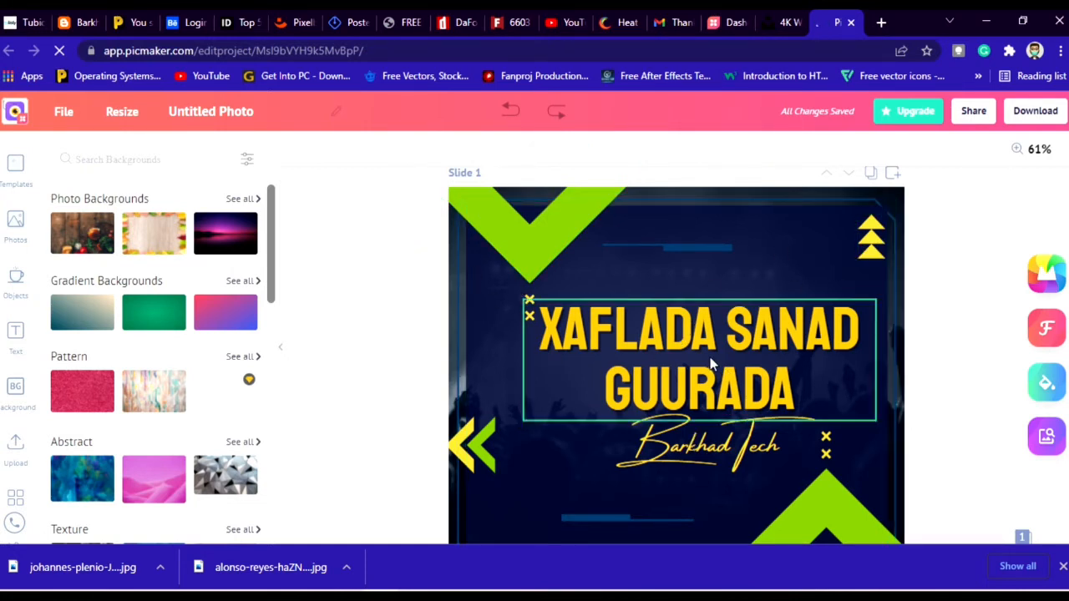
scroll(791, 343, "down", 2)
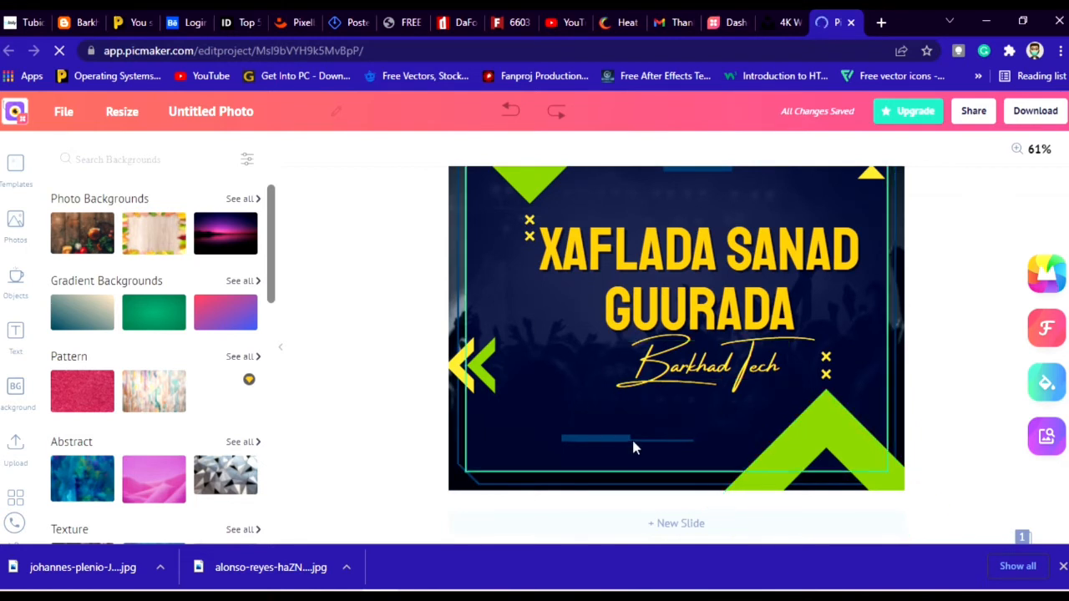
scroll(668, 376, "up", 3)
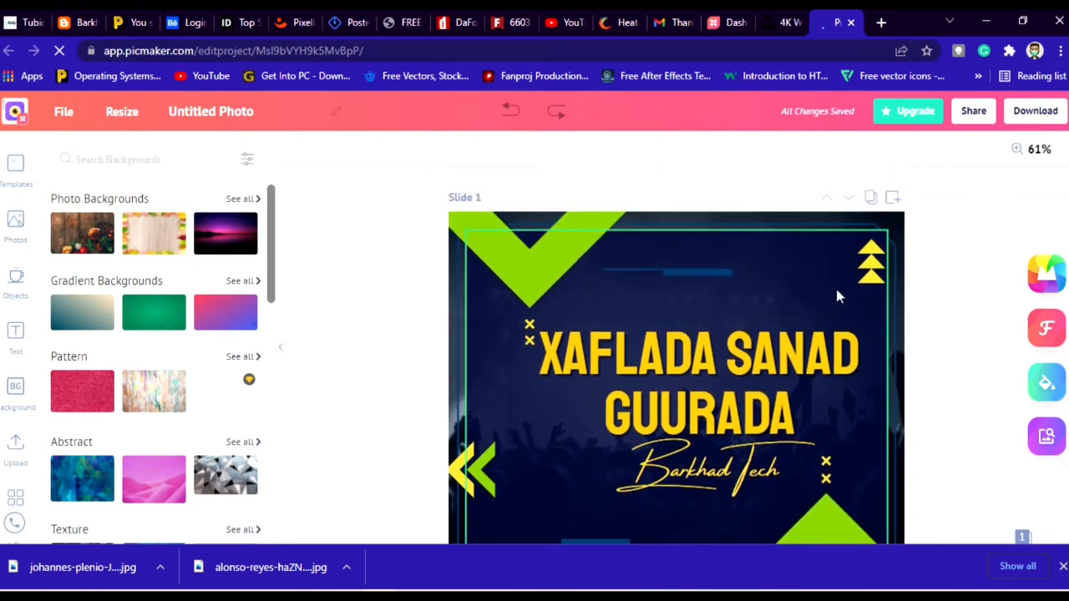
left_click(897, 222)
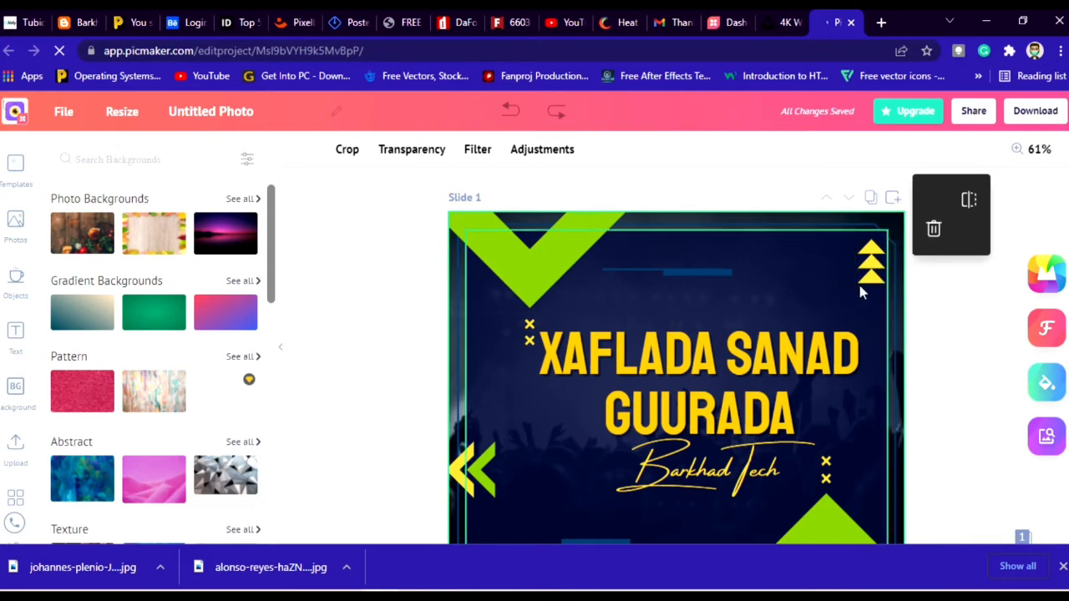
left_click(1045, 284)
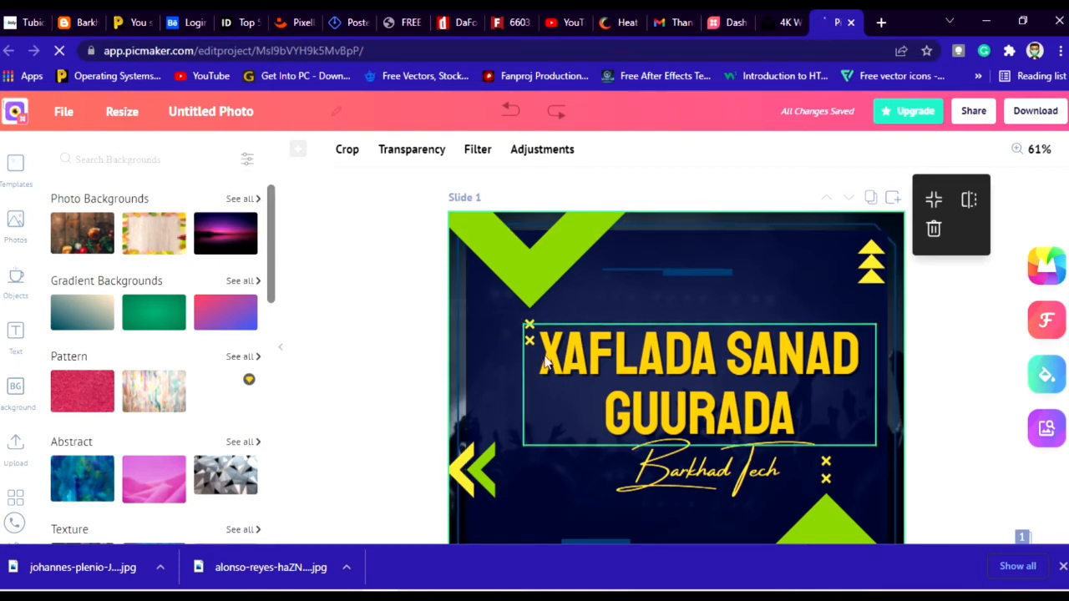
left_click(342, 276)
scroll(598, 325, "down", 1)
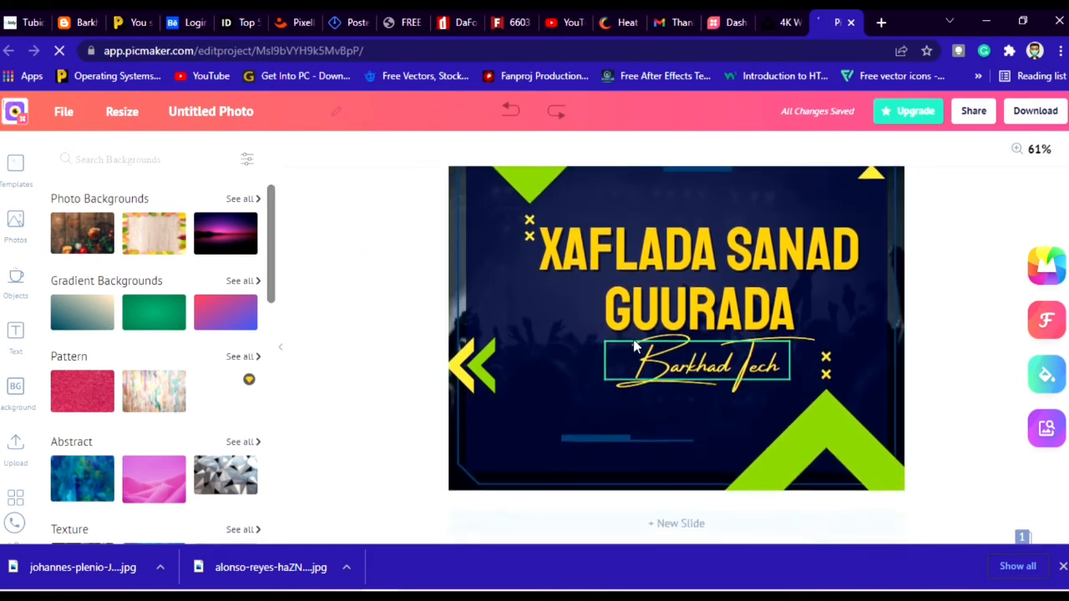
scroll(660, 321, "up", 2)
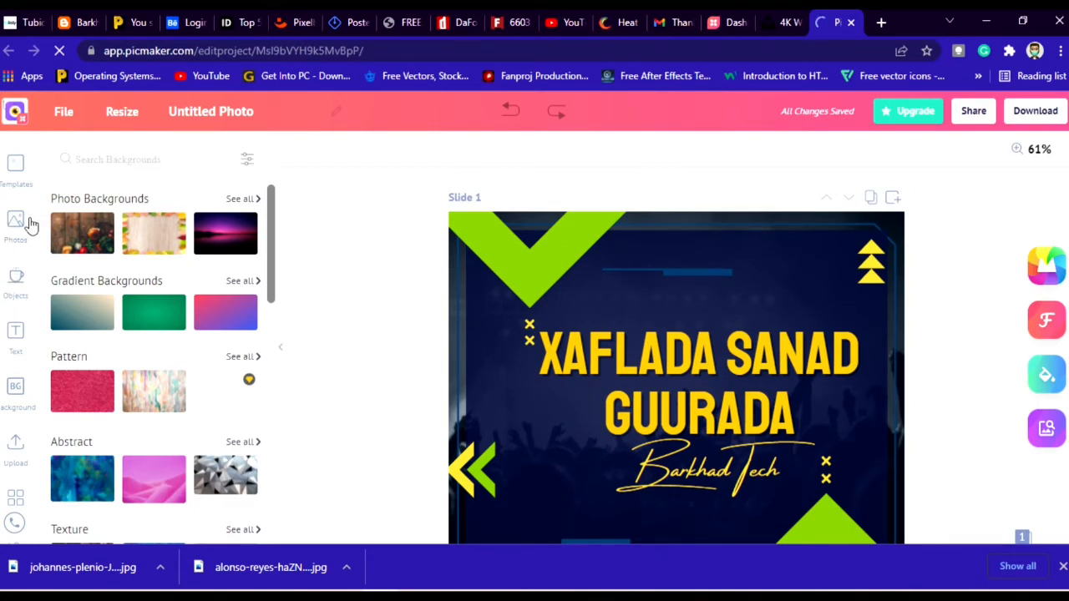
Browse the objects library and search it for "social media".
left_click(15, 286)
scroll(148, 270, "down", 5)
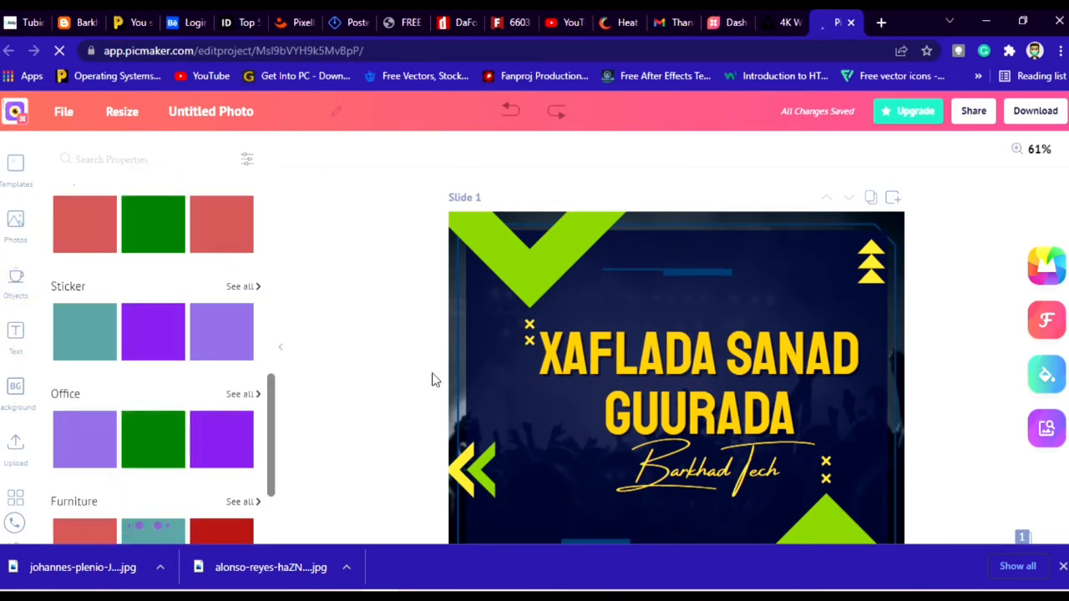
scroll(434, 377, "down", 1)
left_click(127, 158)
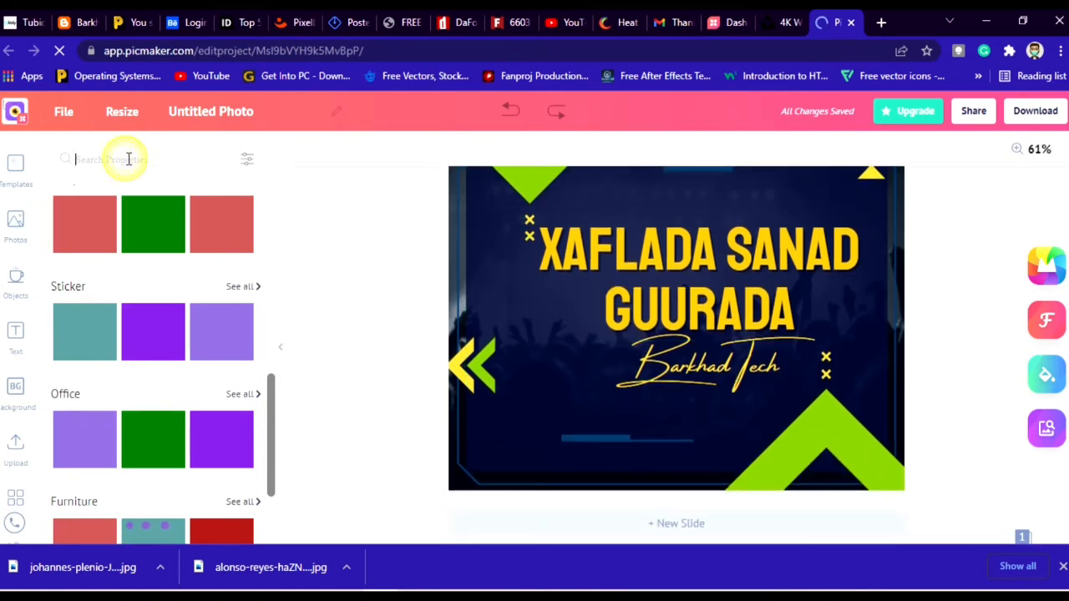
type("soc")
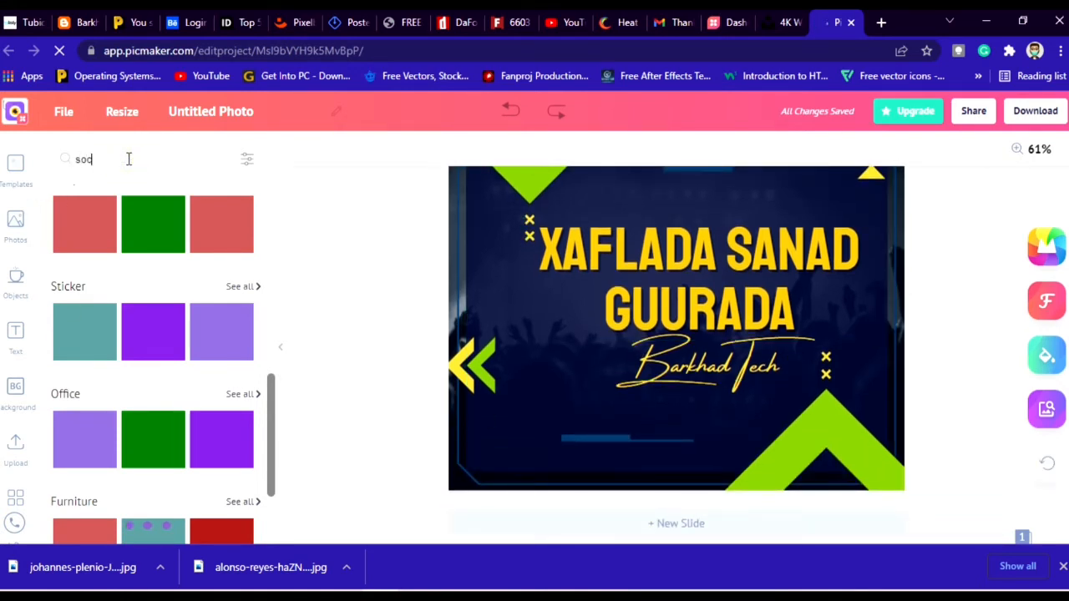
type("ial media\\")
key("Return")
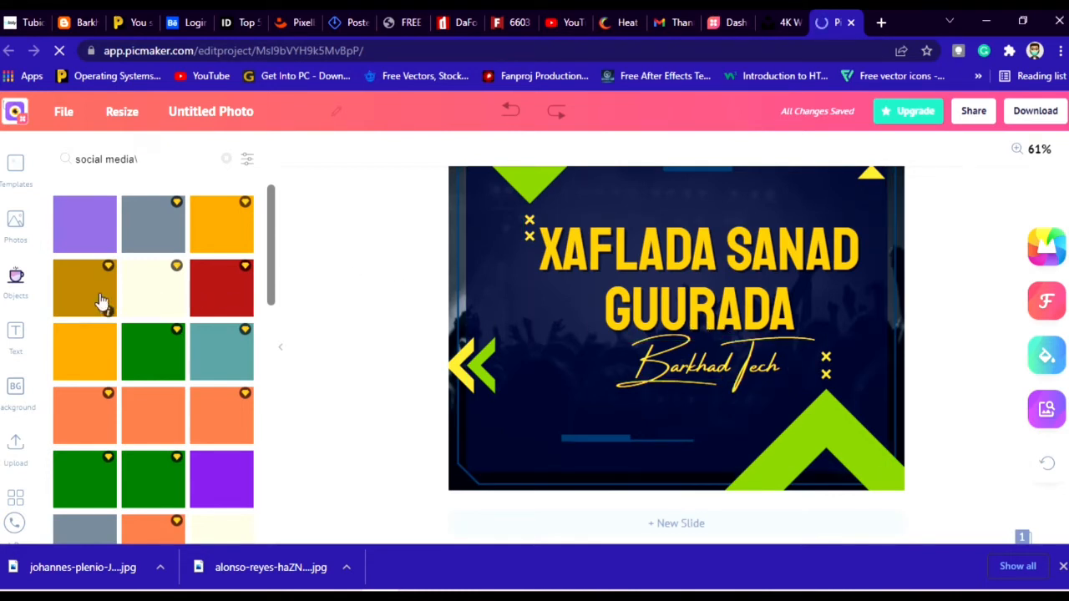
Upload the "behance purple" image from the png icons folder to the project's files.
left_click(17, 451)
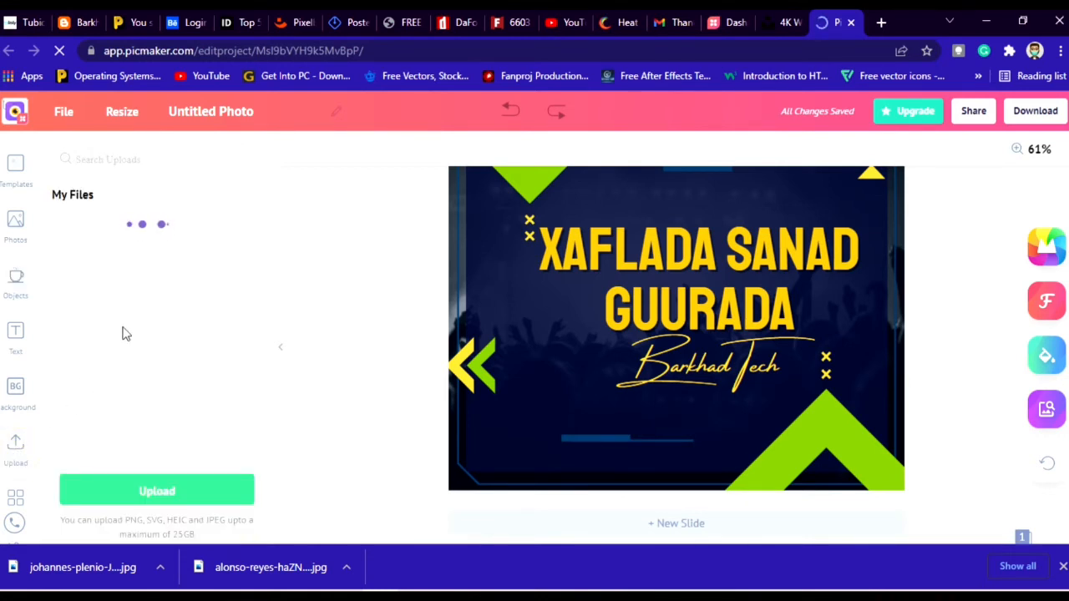
left_click(159, 492)
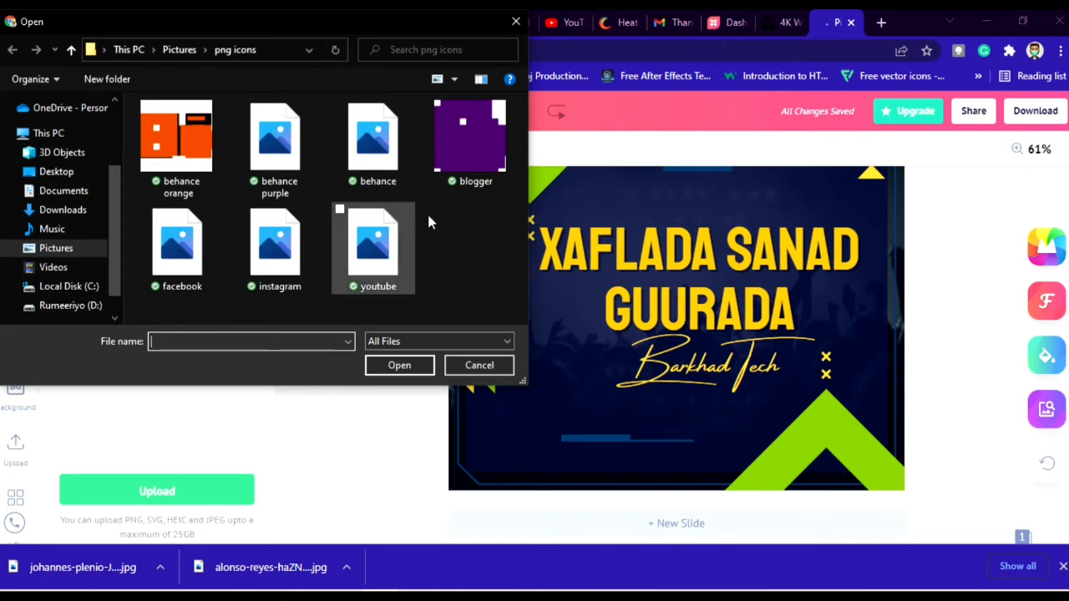
left_click(398, 172)
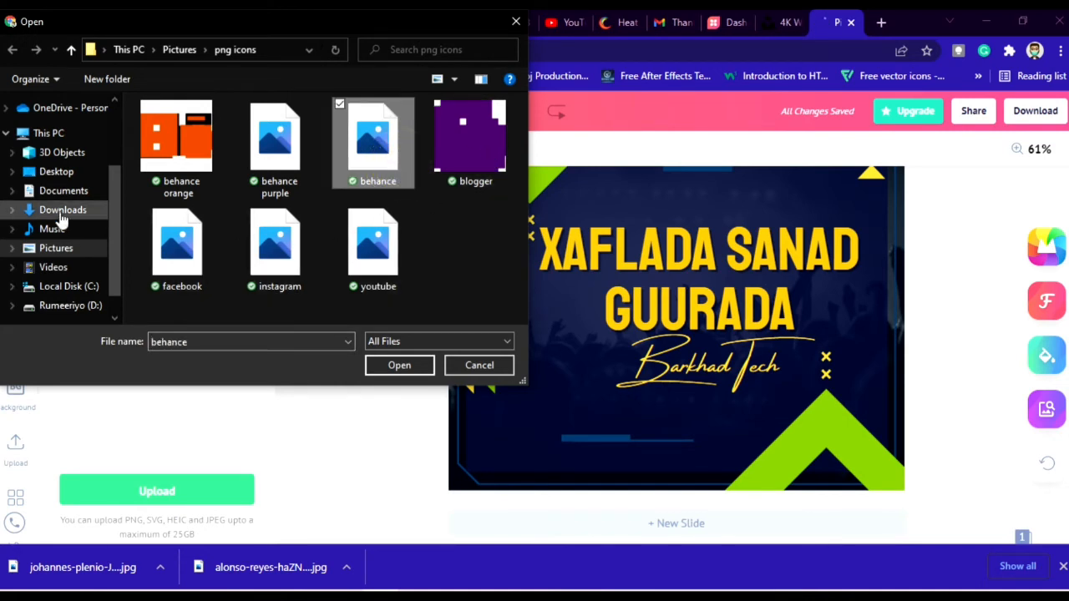
scroll(61, 218, "up", 2)
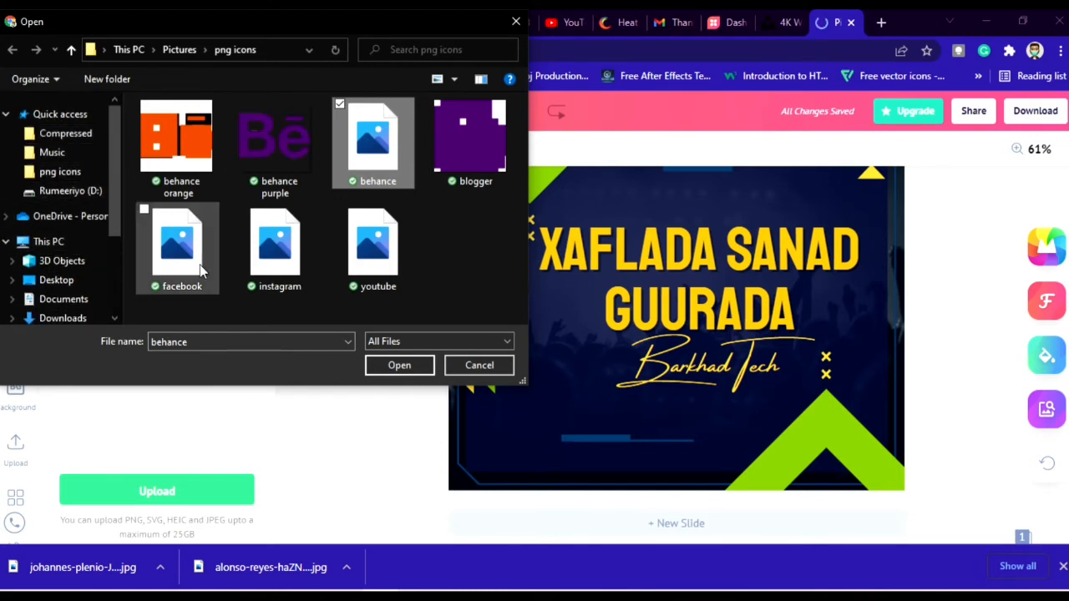
left_click(280, 144)
left_click(401, 368)
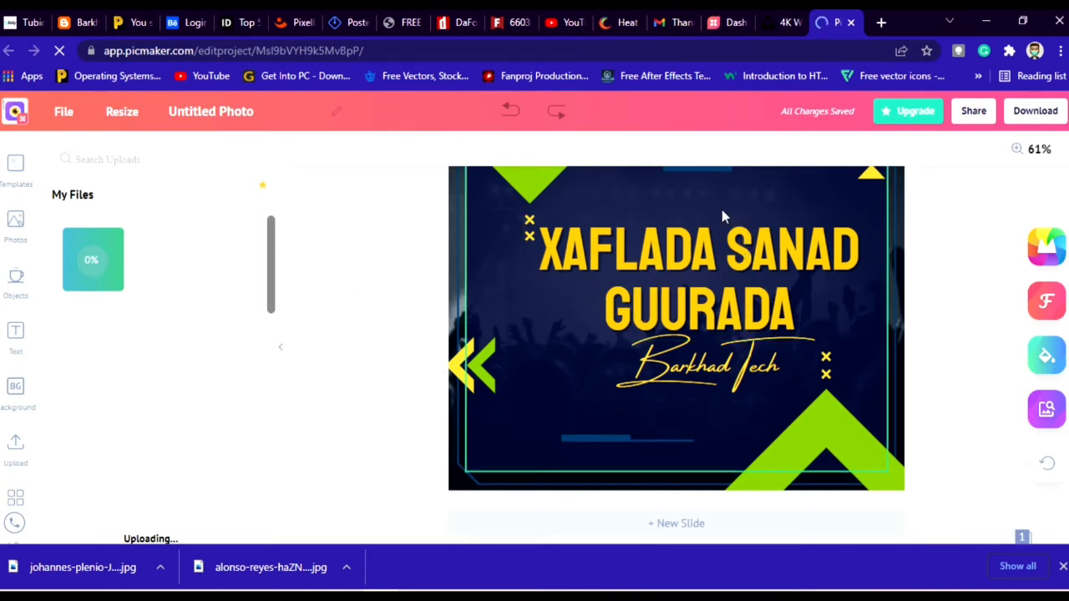
scroll(700, 303, "up", 2)
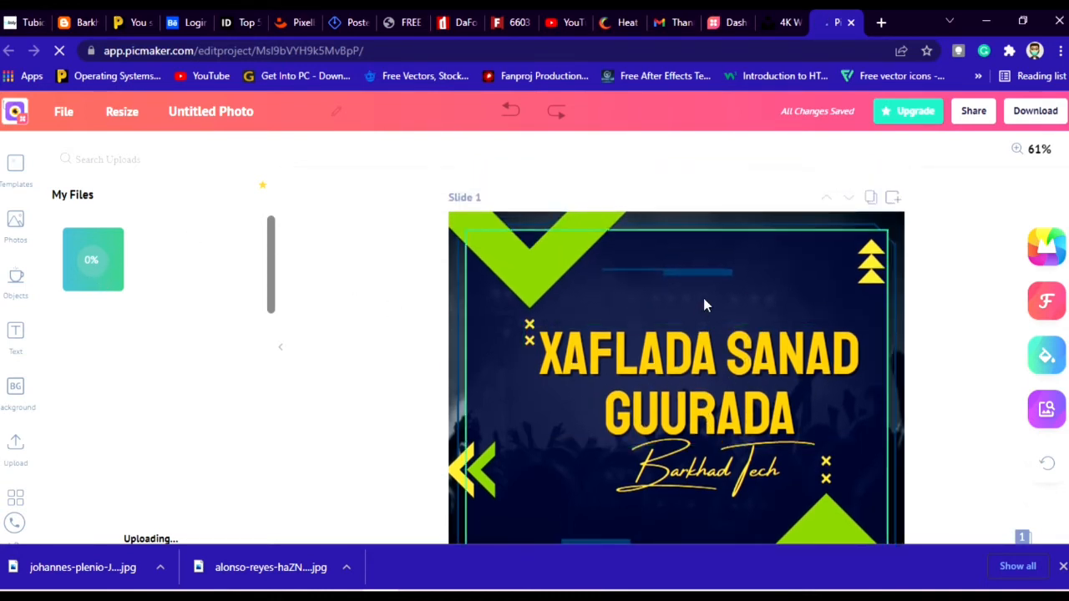
scroll(703, 298, "down", 2)
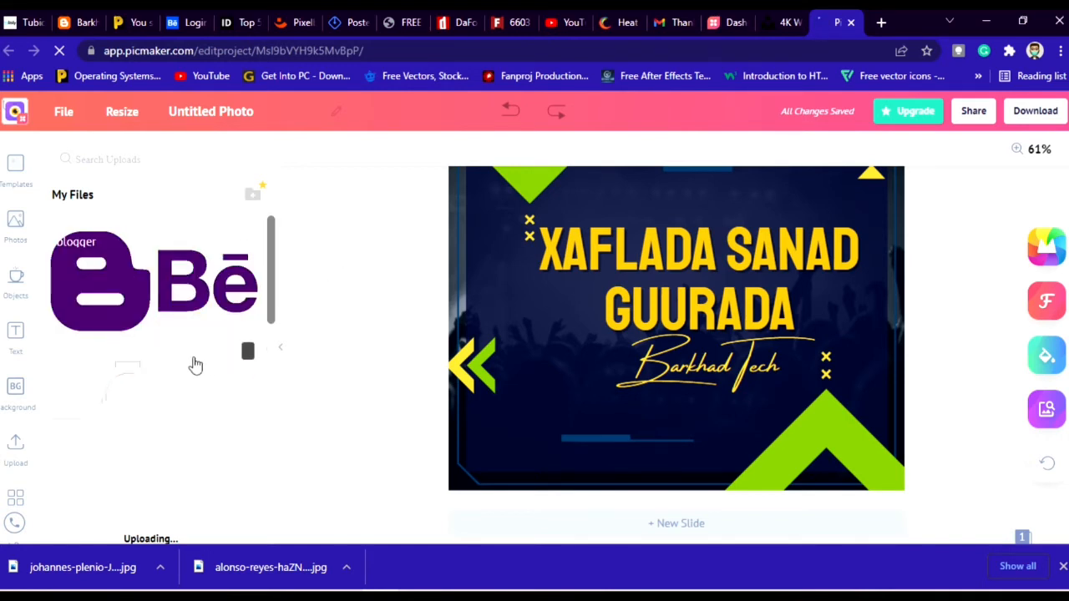
Place the uploaded purple Behance logo on the design, shrink it to a small icon and move it to the lower-left corner.
left_click(192, 288)
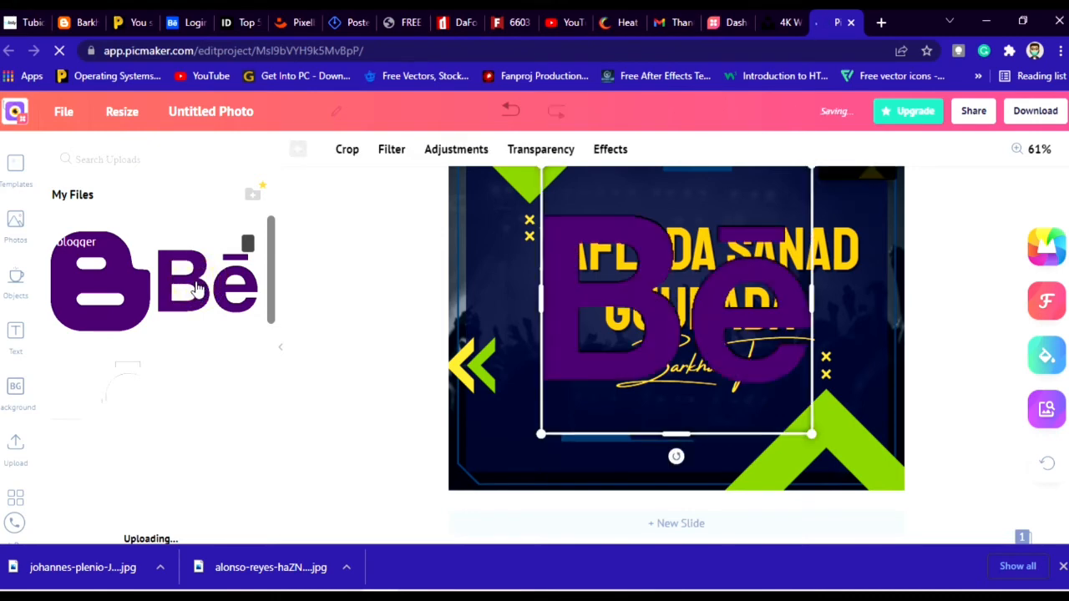
left_click_drag(650, 309, 604, 330)
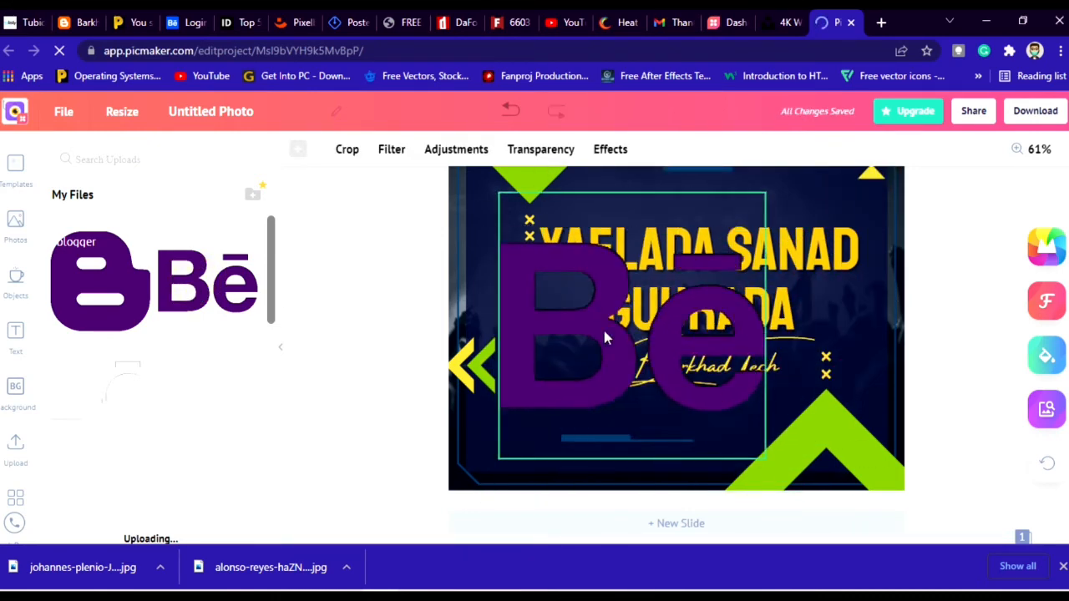
left_click_drag(769, 464, 599, 294)
left_click_drag(575, 259, 506, 437)
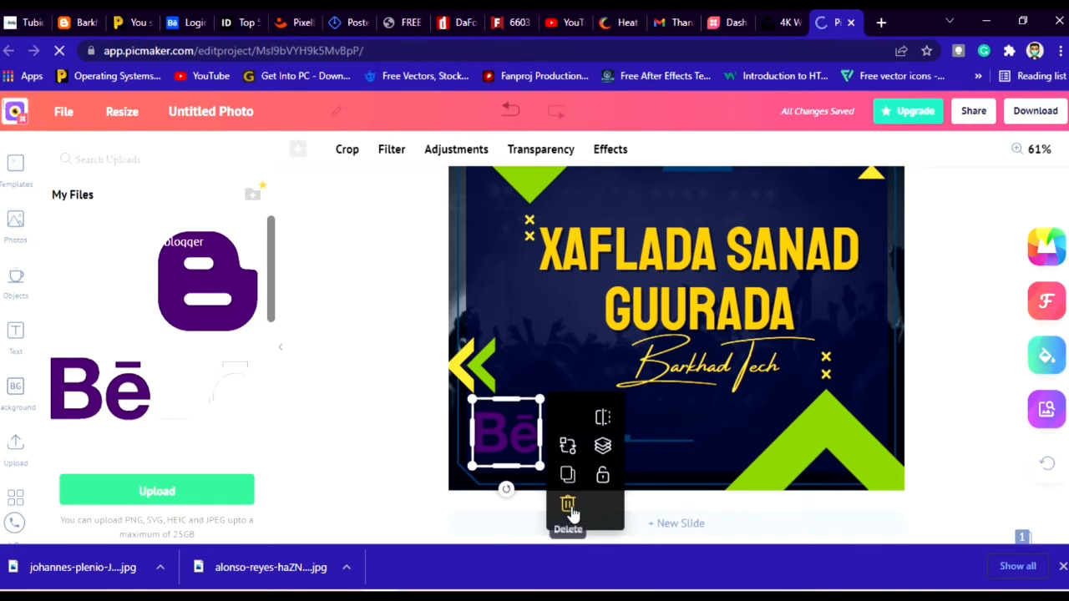
View the Behance logo's arrangement and alignment options and move the logo up beside the script text, just right of the double chevron.
left_click(602, 443)
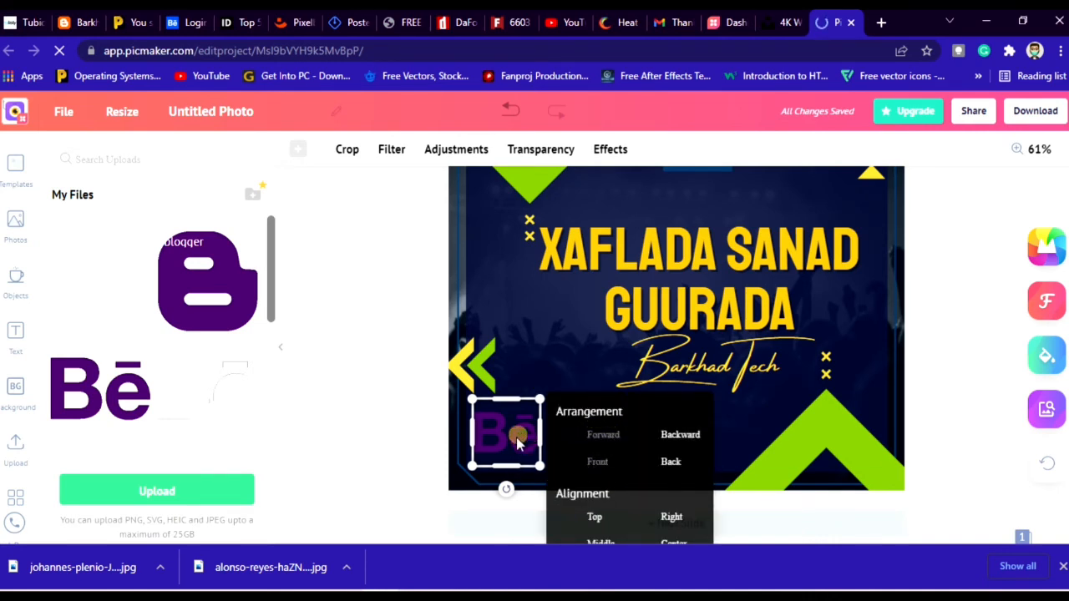
left_click(719, 428)
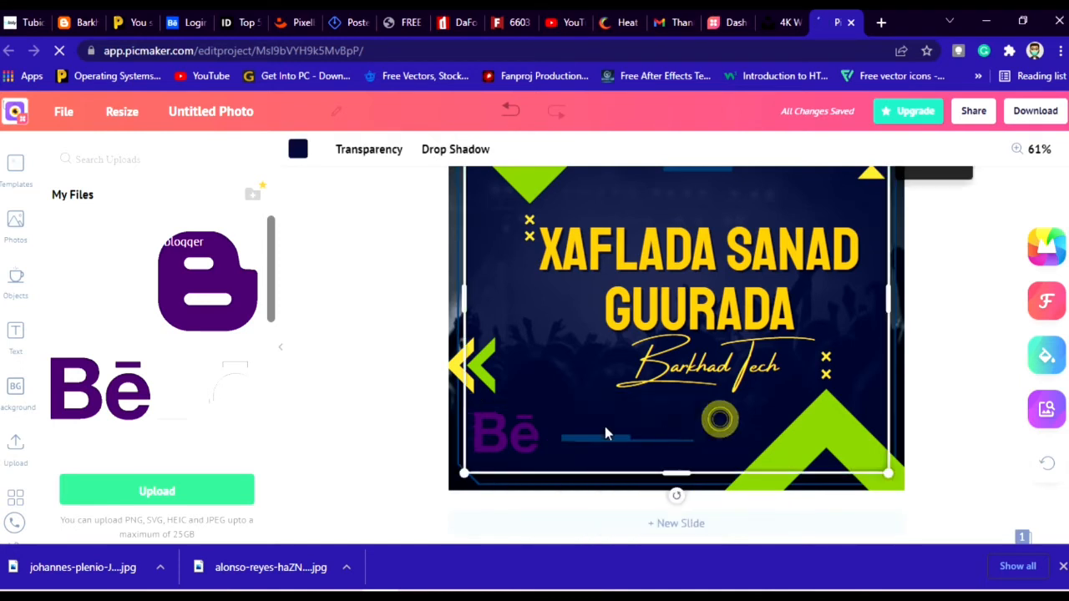
left_click(513, 444)
left_click_drag(562, 342, 566, 310)
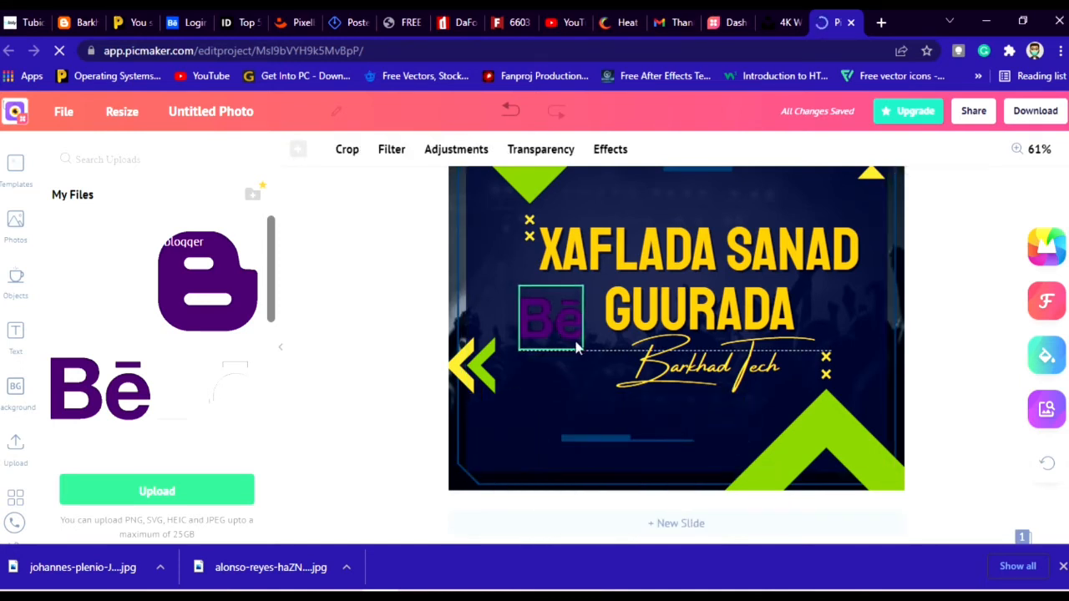
left_click(650, 336)
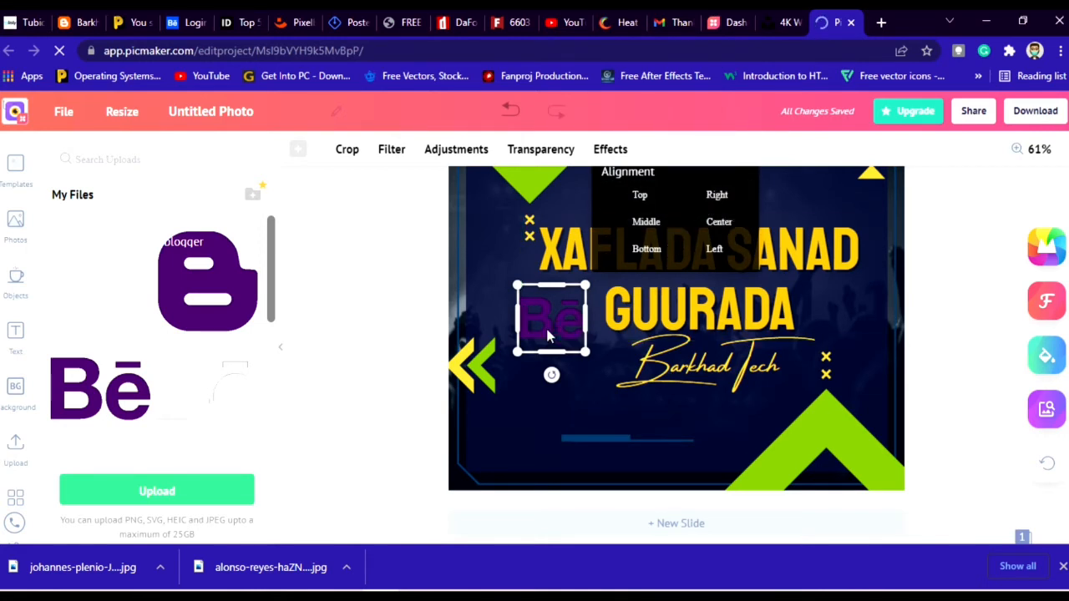
left_click(543, 316)
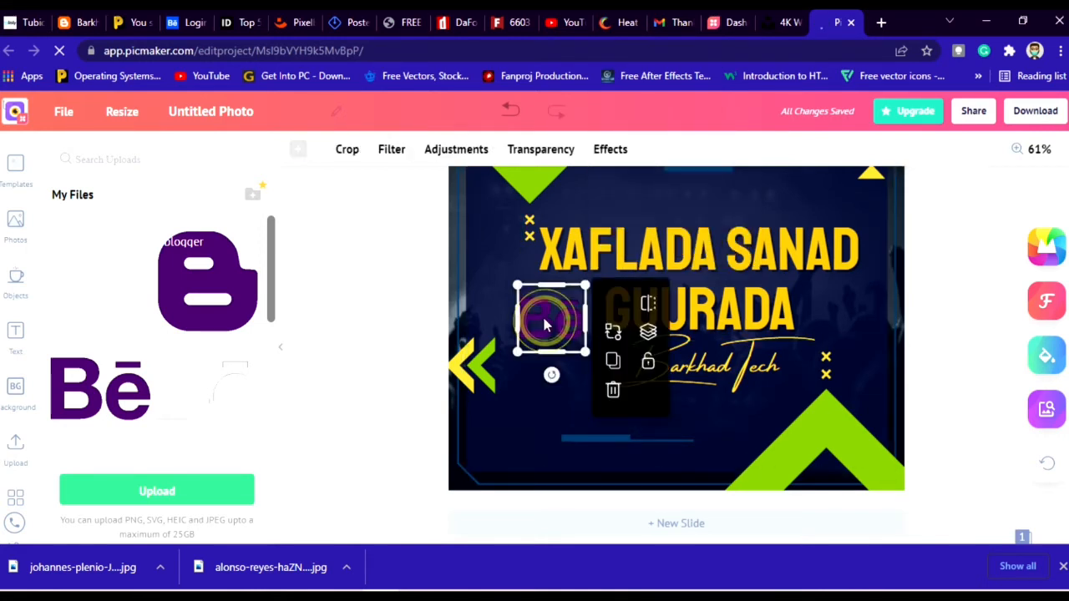
left_click_drag(545, 317, 540, 367)
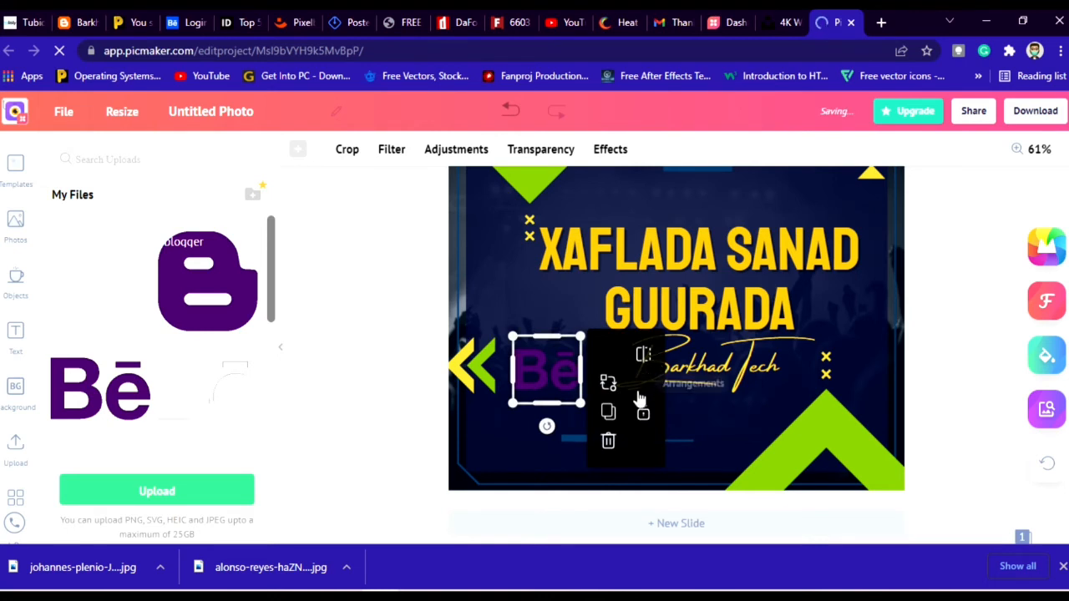
Try the Behance logo's layer order options: send it to the back and one layer backward, bringing it to the front each time.
left_click(637, 386)
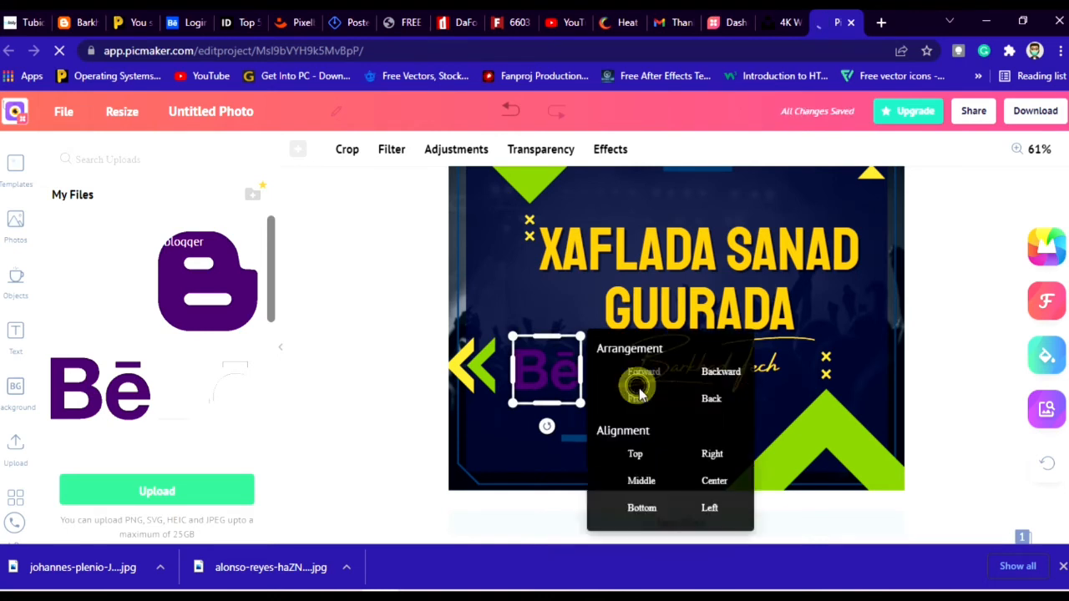
left_click(709, 401)
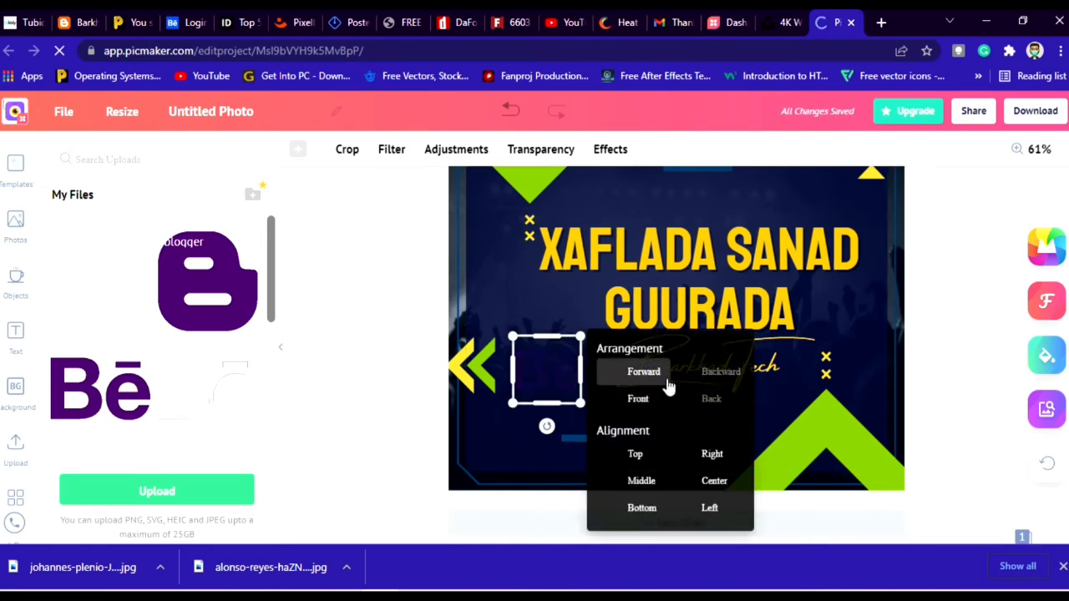
left_click(640, 401)
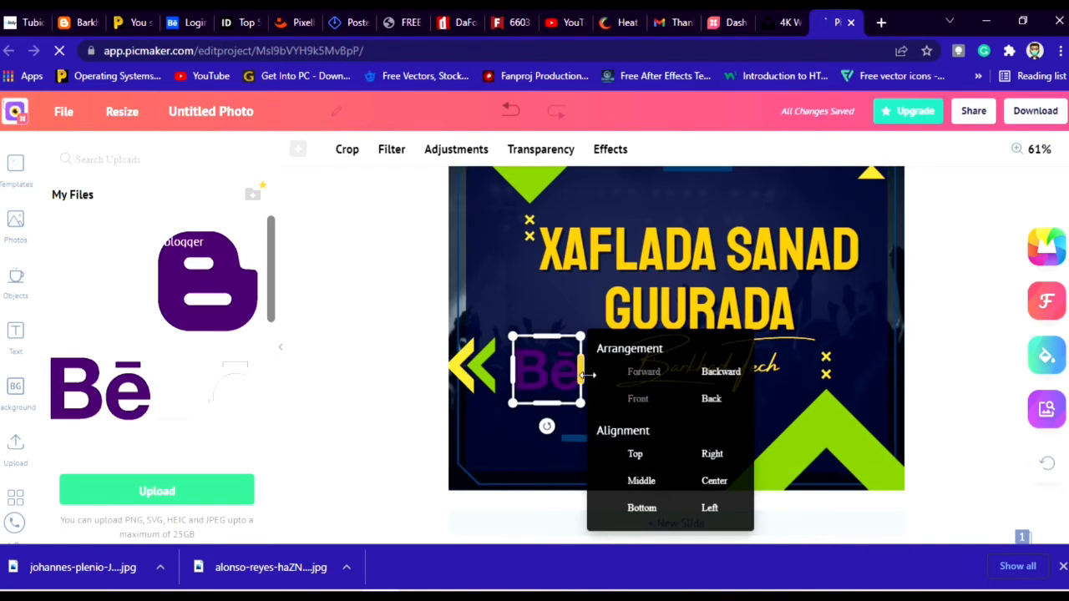
left_click(708, 378)
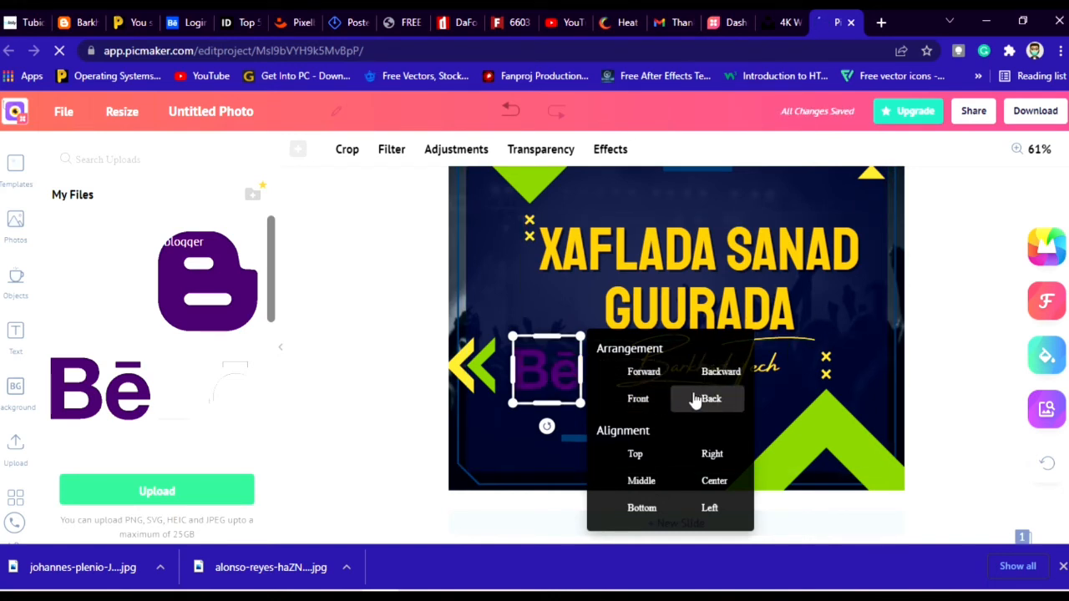
left_click(654, 401)
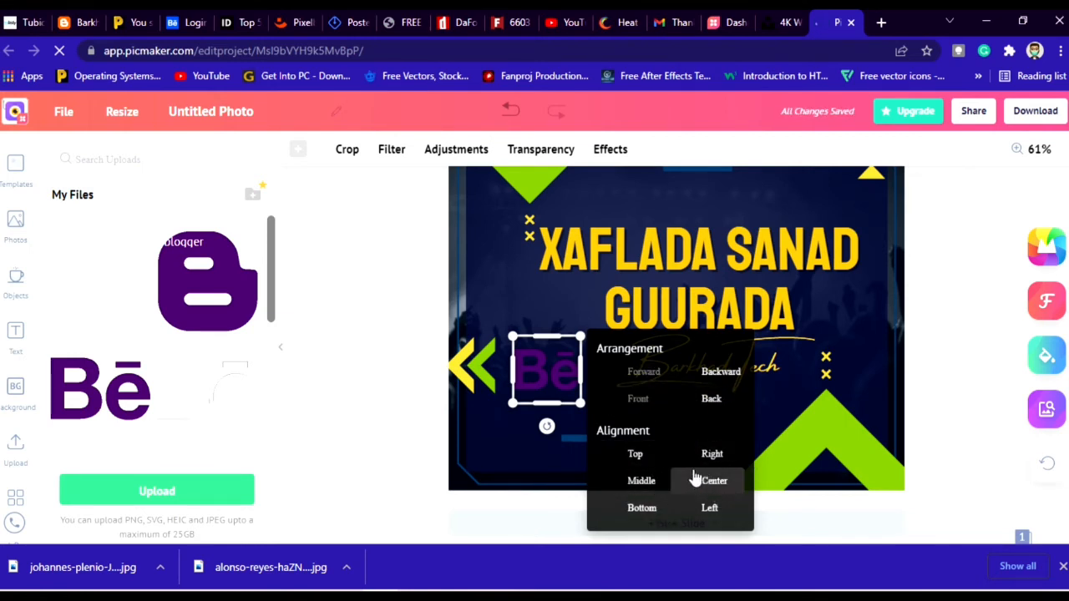
Try aligning the Behance logo to the top of the design, undo the alignment and deselect the logo.
left_click(652, 457)
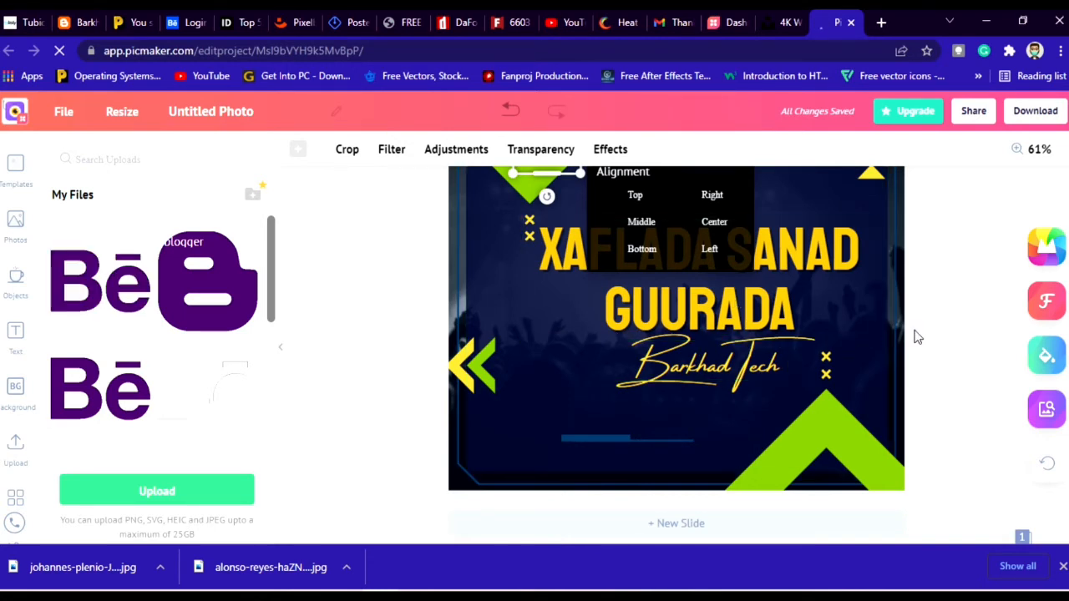
key("ctrl+z")
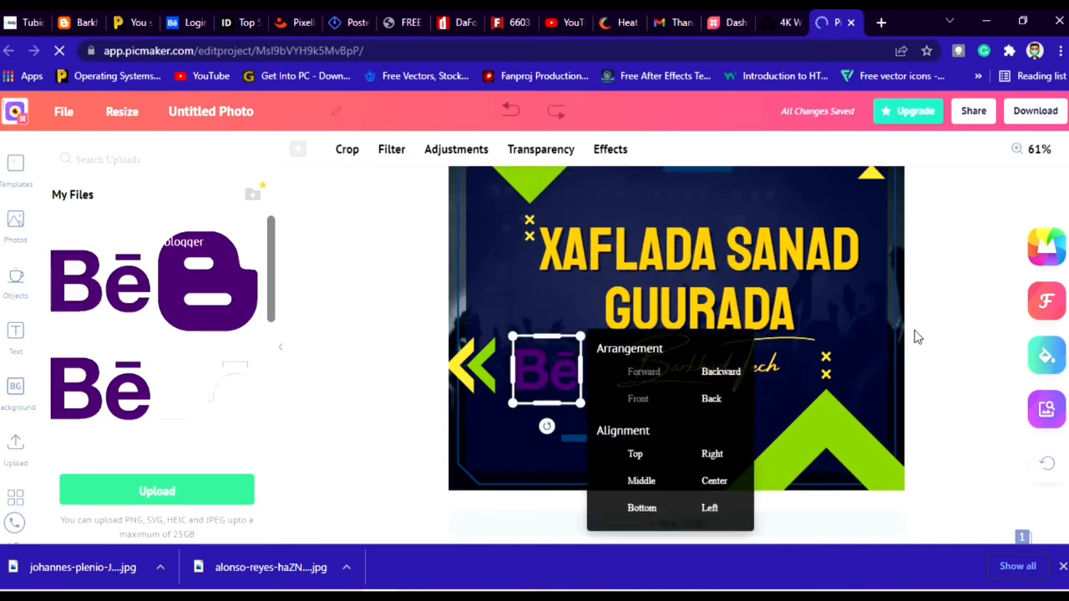
left_click(406, 444)
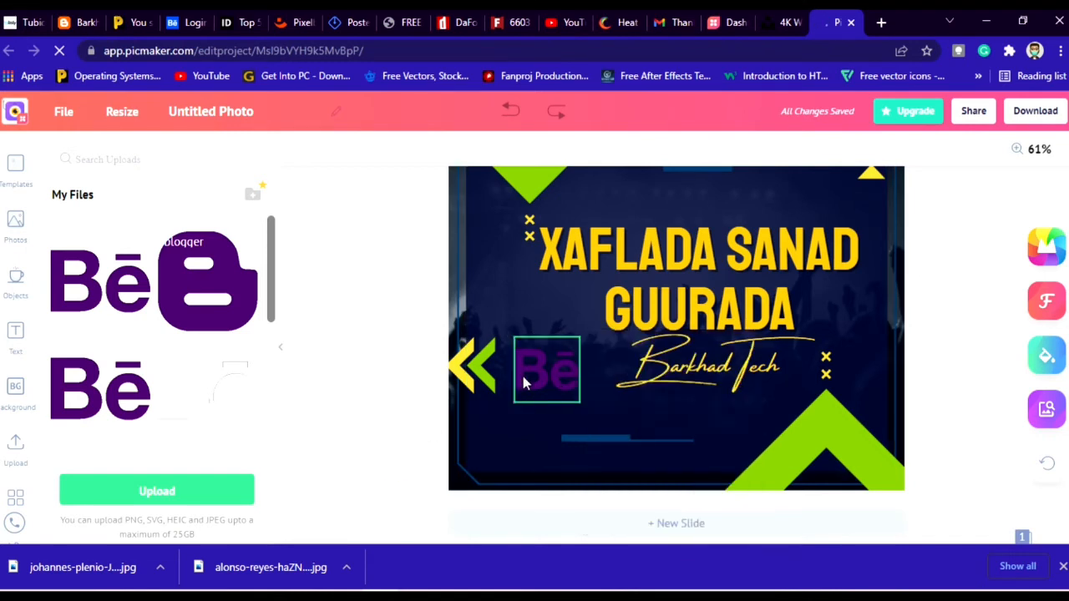
Replace the Behance logo beside the script text with the uploaded purple Blogger logo.
left_click(523, 377)
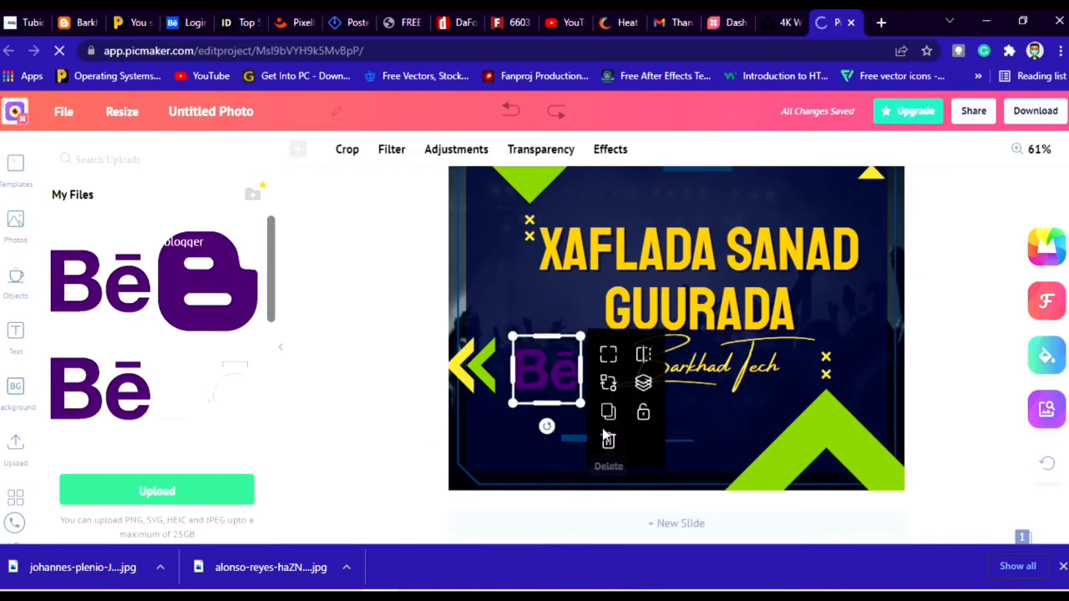
left_click(607, 384)
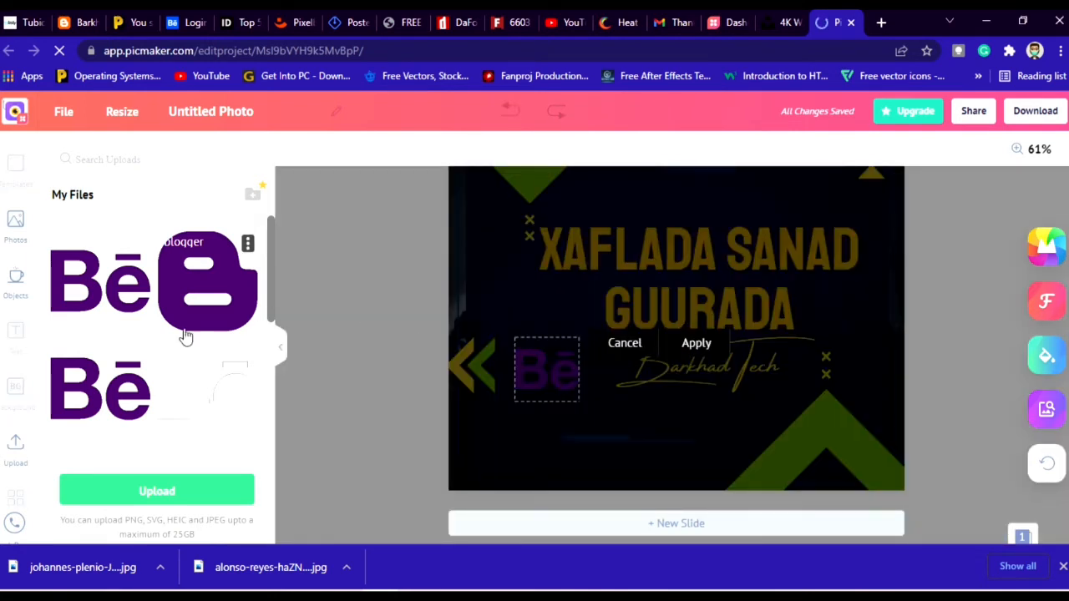
left_click(190, 298)
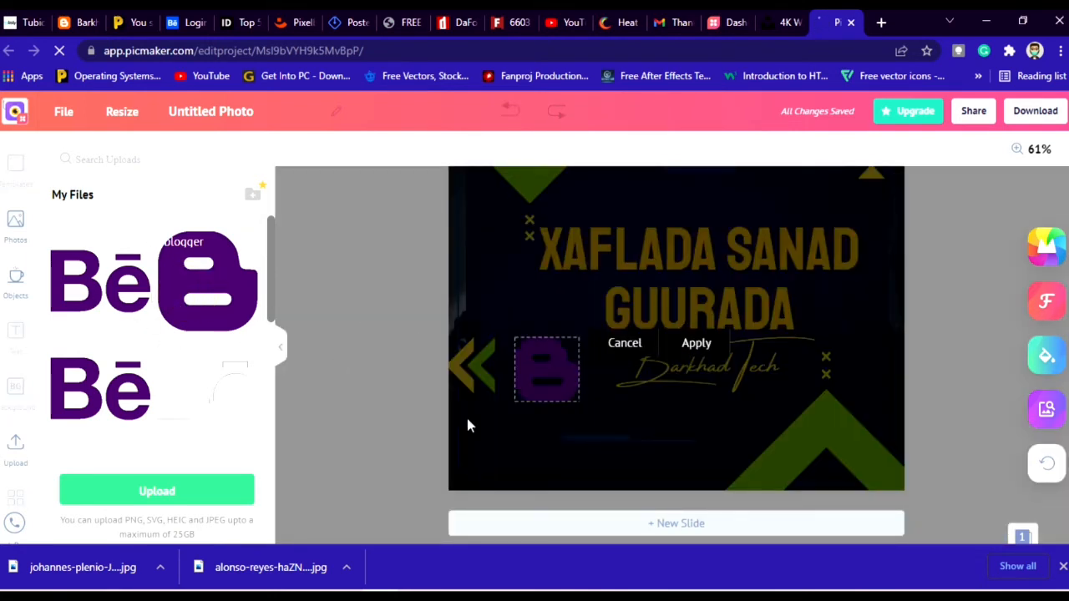
left_click(698, 343)
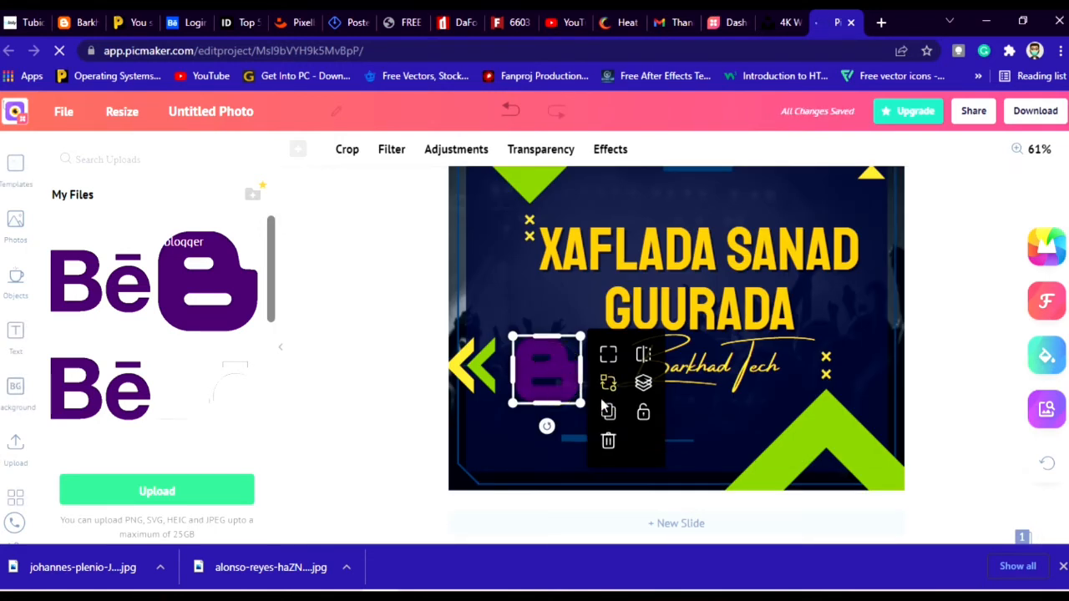
Lock and unlock the Blogger logo, and try duplicating it onto the title before deleting the copy.
left_click(643, 412)
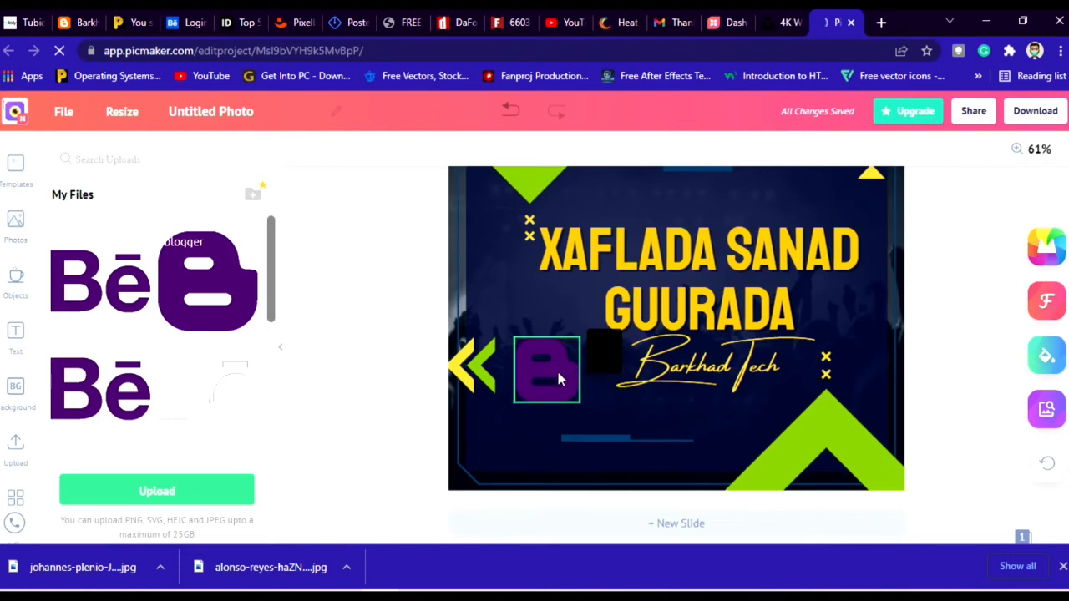
left_click(604, 349)
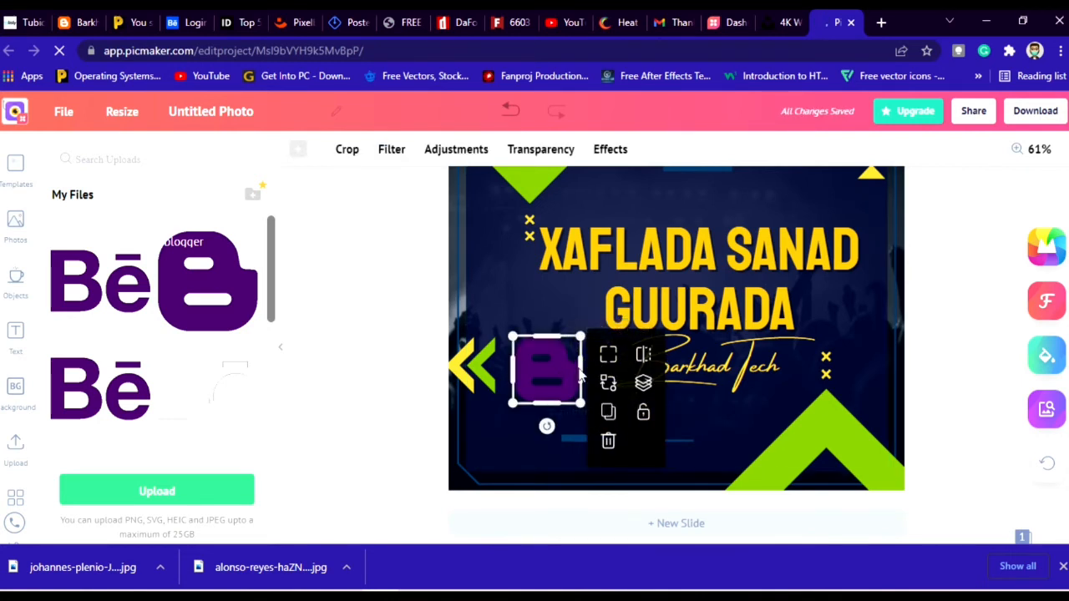
left_click(610, 415)
left_click_drag(569, 377, 631, 264)
left_click(682, 331)
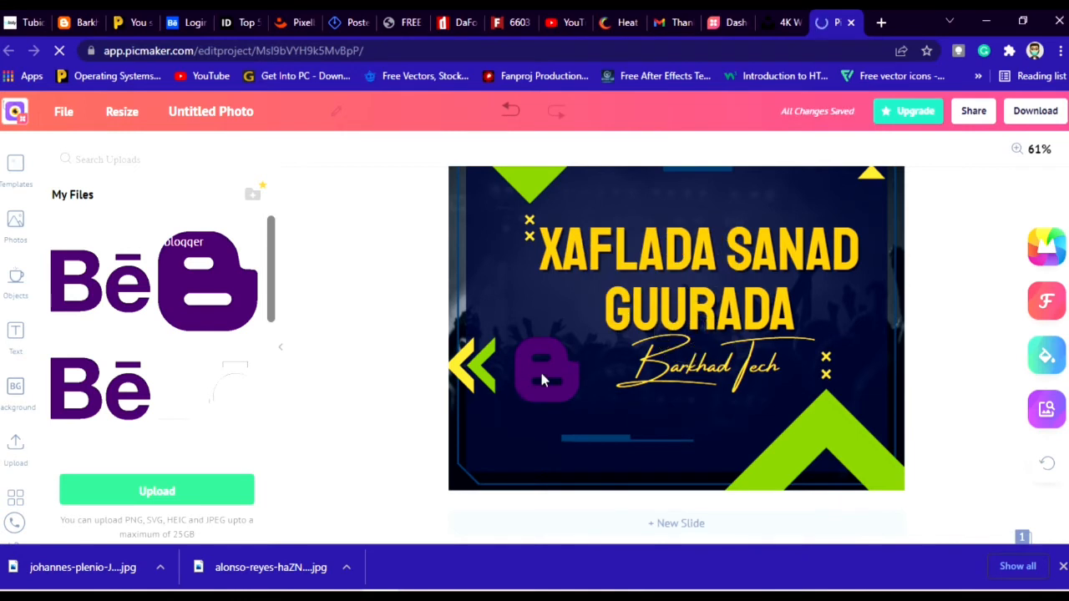
Delete the Blogger logo beside the script text from the design.
left_click(543, 370)
left_click(612, 441)
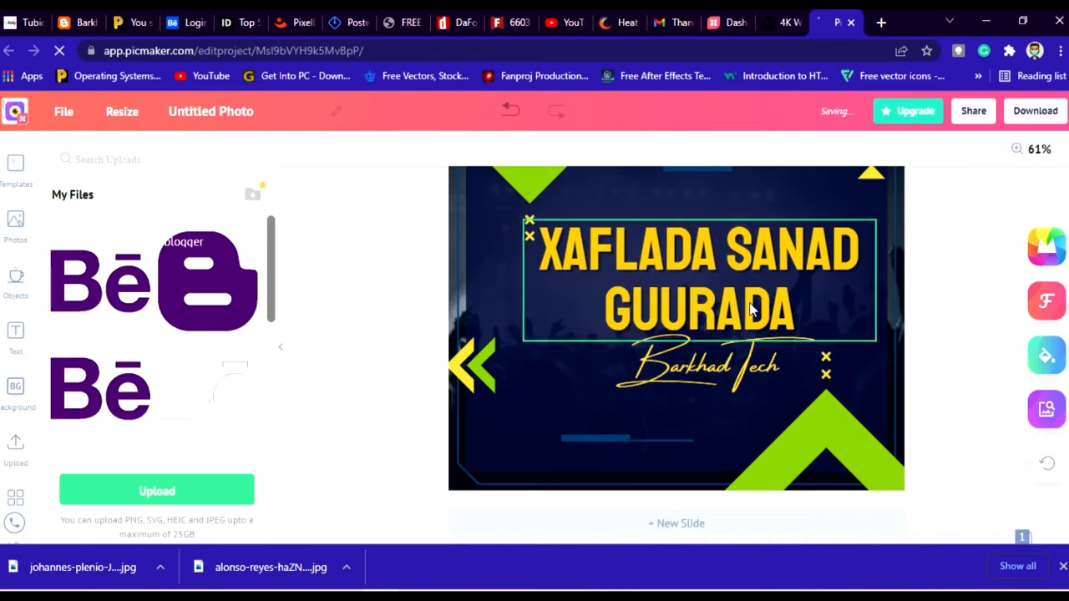
left_click(949, 382)
Open the download settings for the finished design and name the image "poster".
scroll(767, 366, "down", 2)
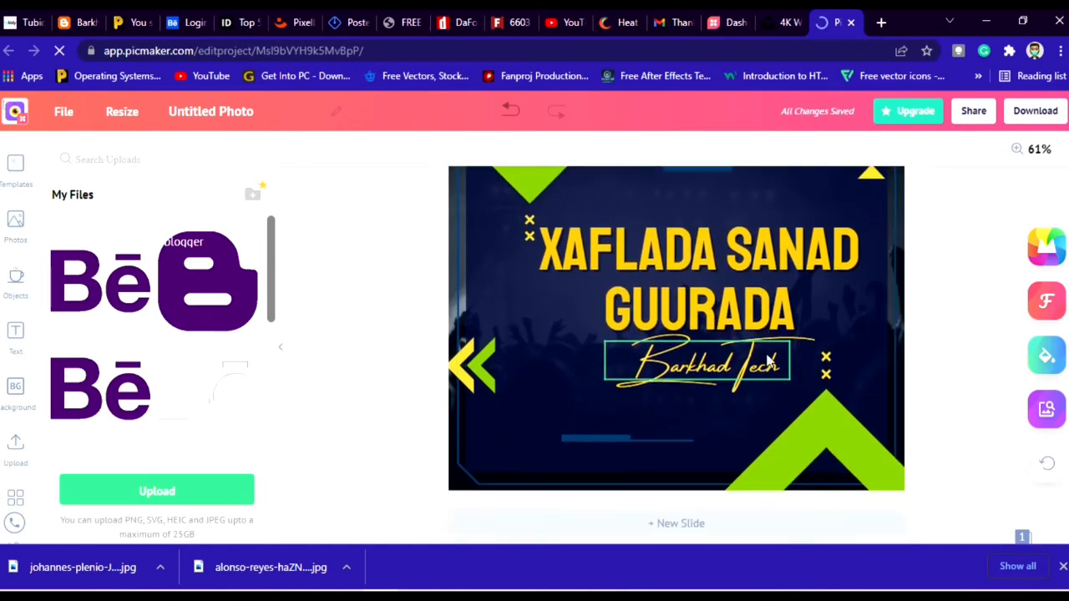
scroll(770, 364, "up", 2)
scroll(857, 363, "down", 1)
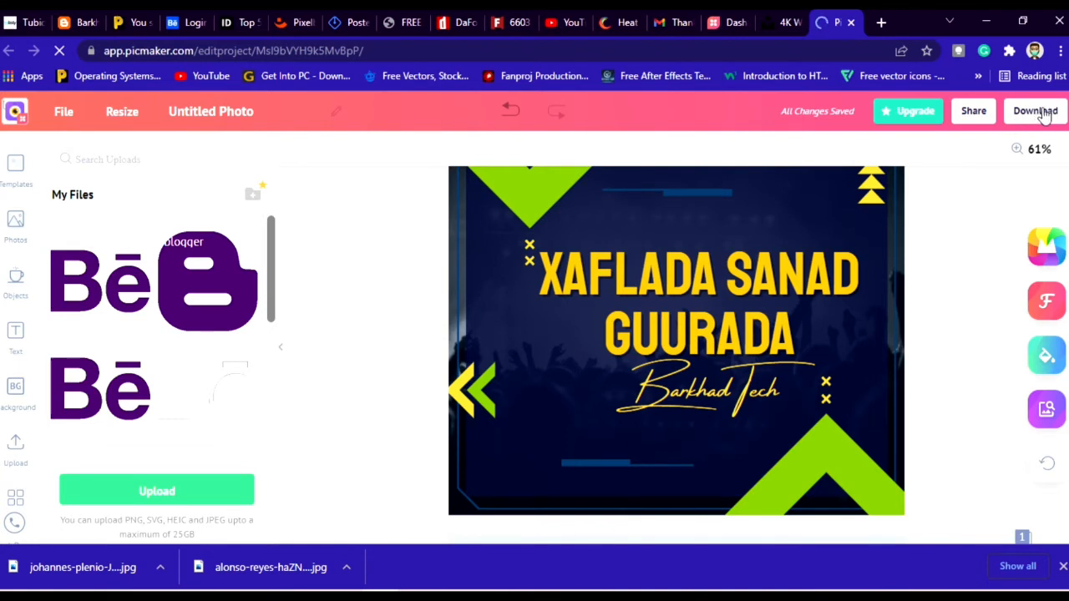
left_click(1017, 149)
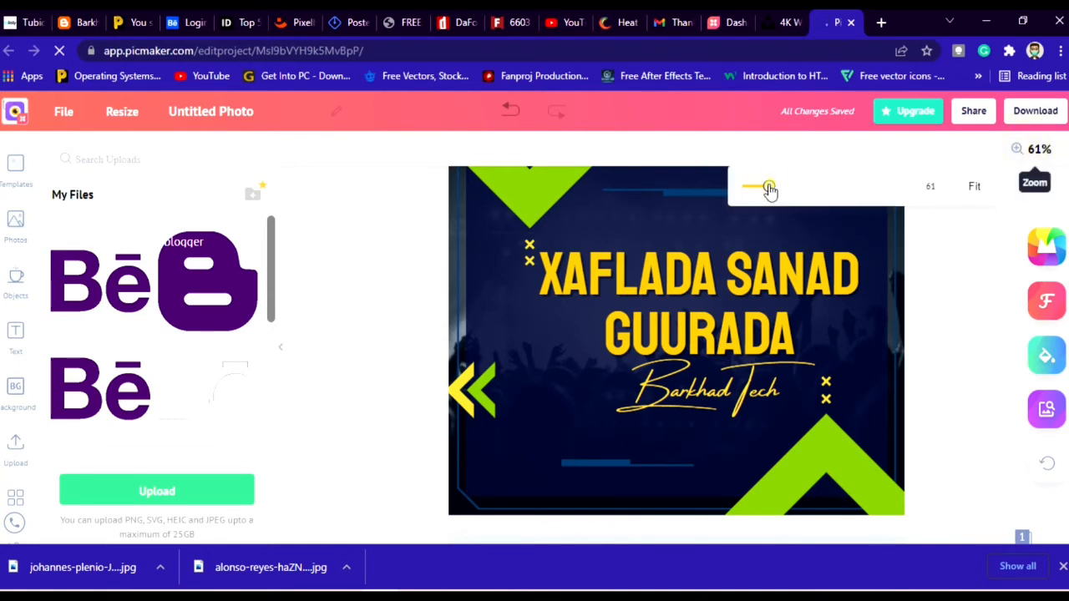
left_click_drag(770, 189, 762, 191)
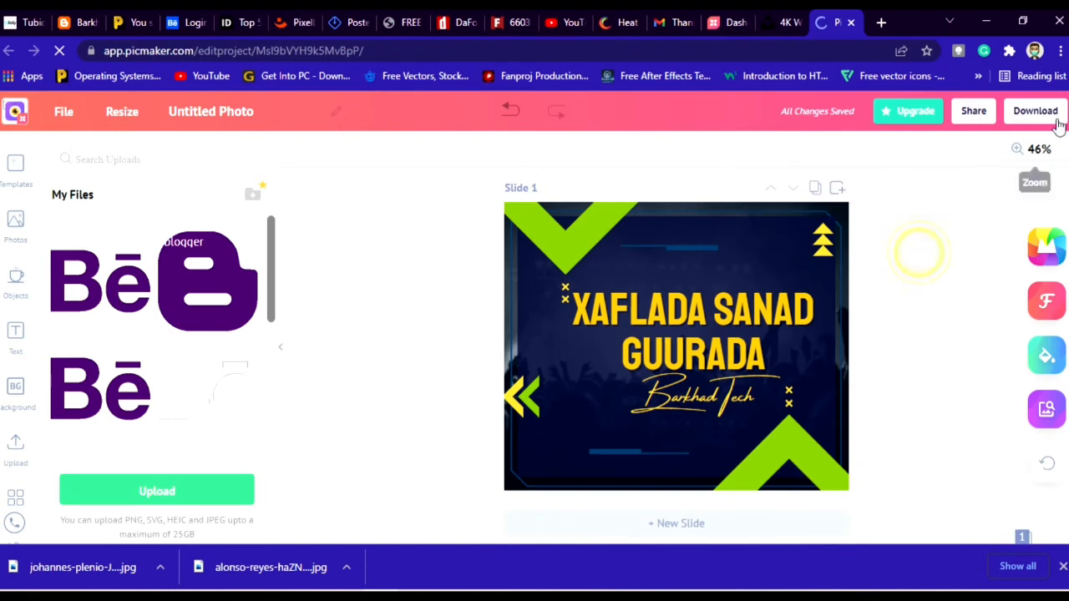
left_click(58, 117)
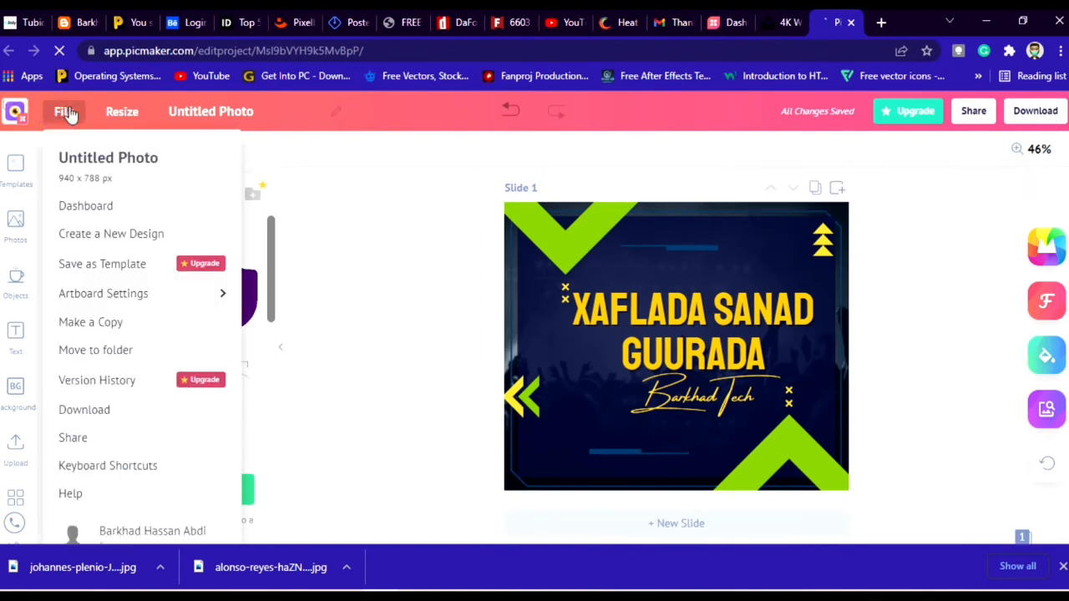
left_click(96, 410)
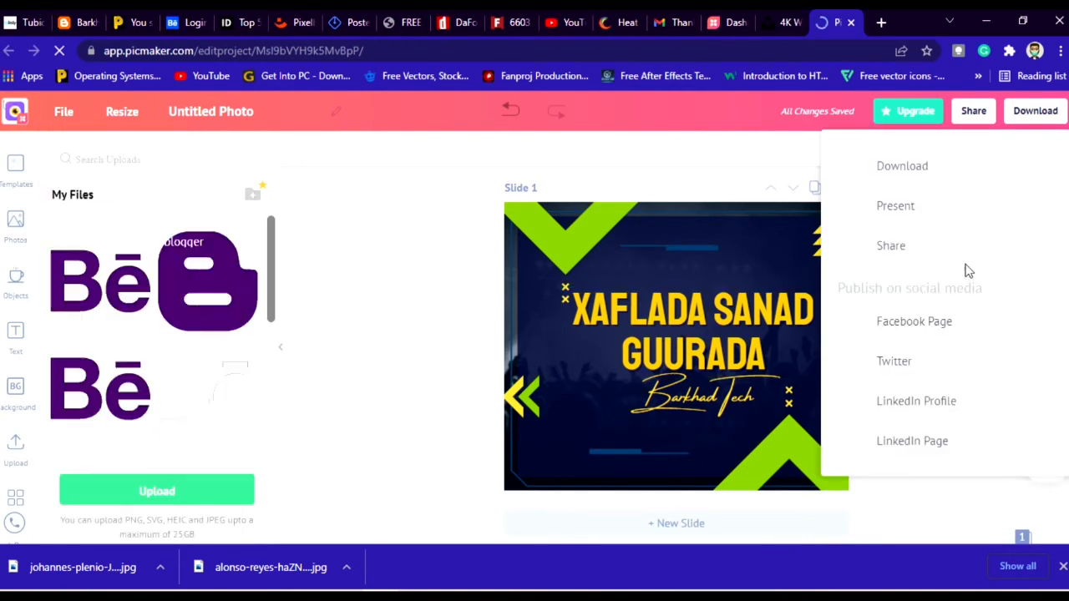
left_click(927, 168)
left_click(924, 239)
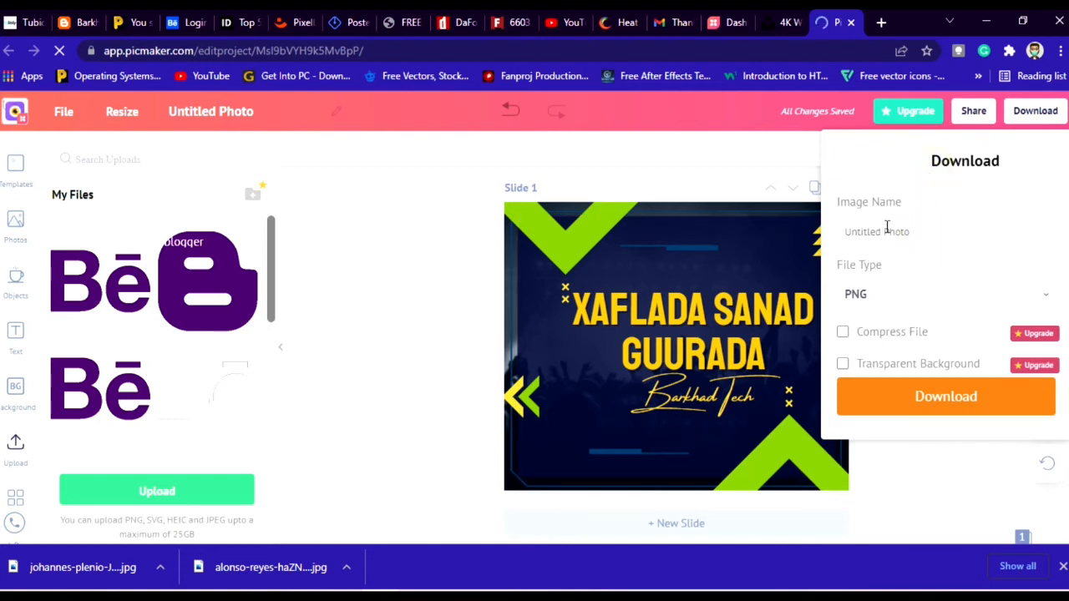
left_click_drag(878, 231, 841, 228)
type("poster")
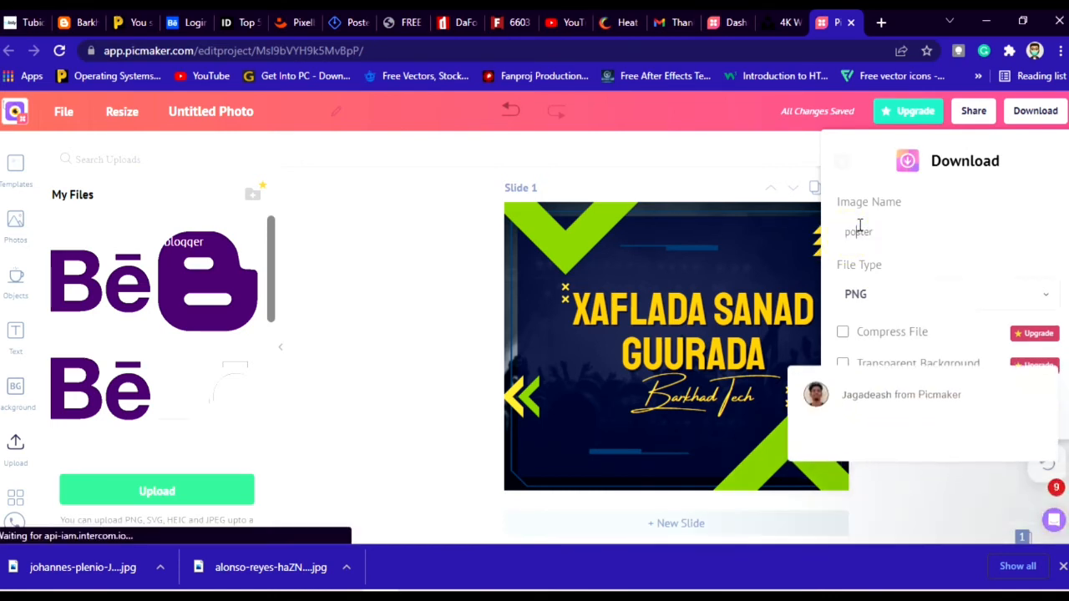
Set the file type to JPEG and download the design.
left_click(881, 301)
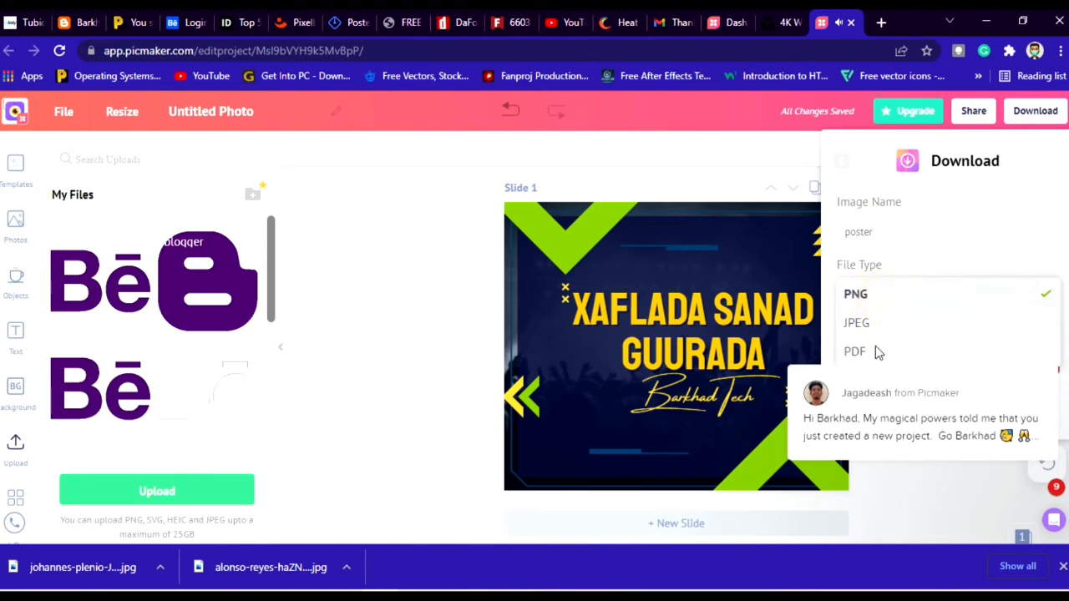
mouse_move(1019, 376)
left_click(1034, 351)
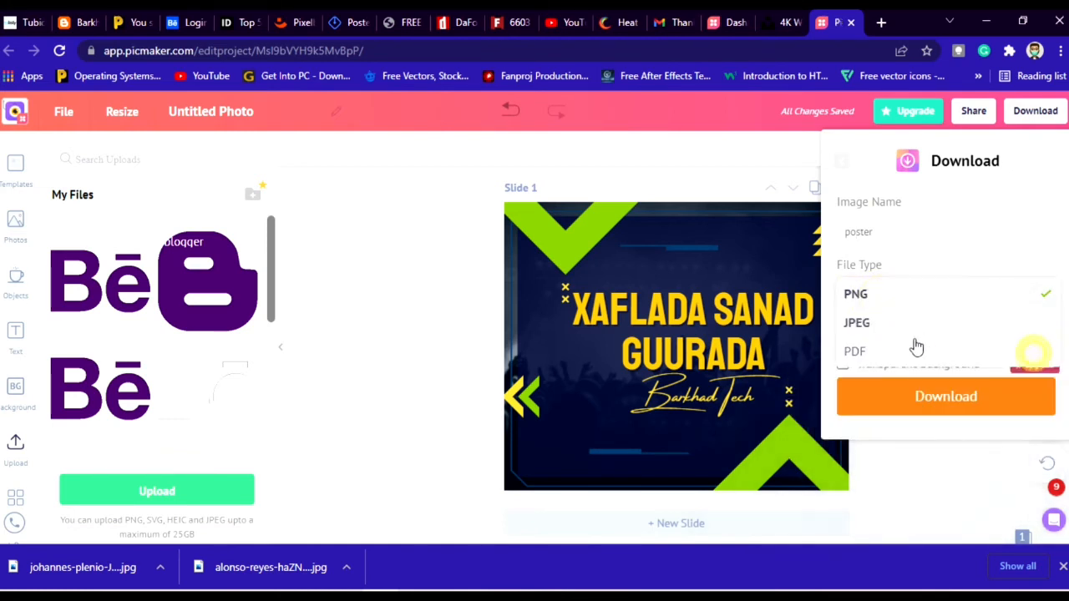
left_click(869, 325)
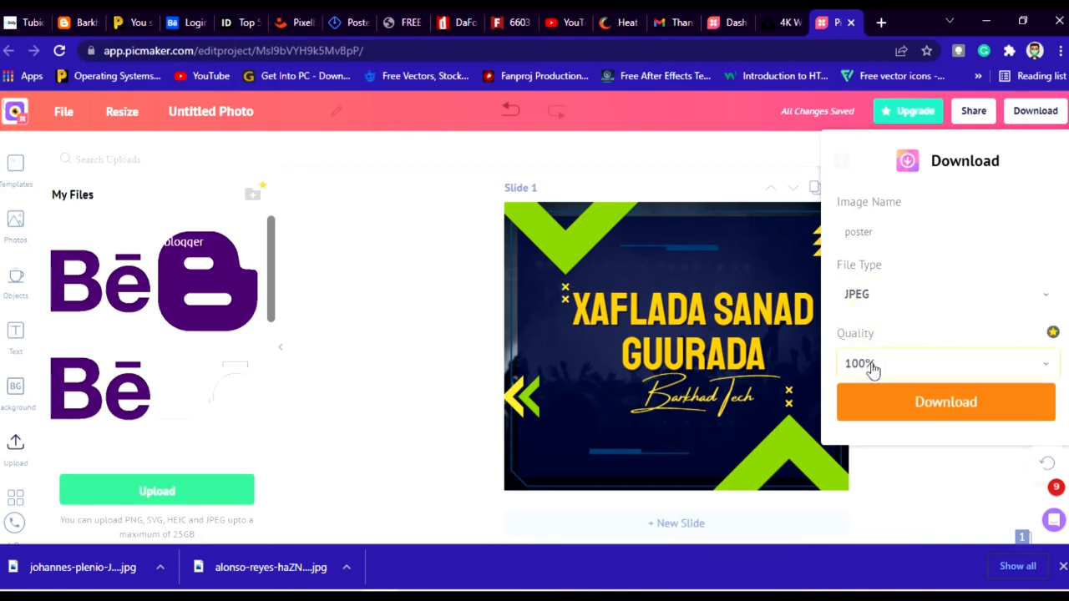
left_click(916, 404)
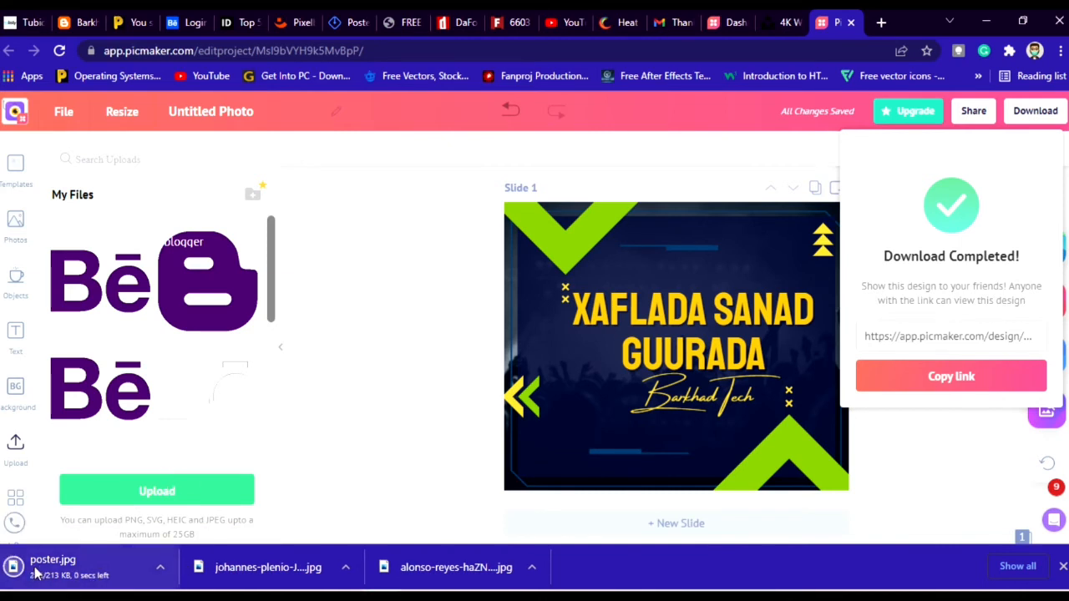
Open the downloaded poster.jpg to check the exported design, and close the image viewer.
left_click(159, 570)
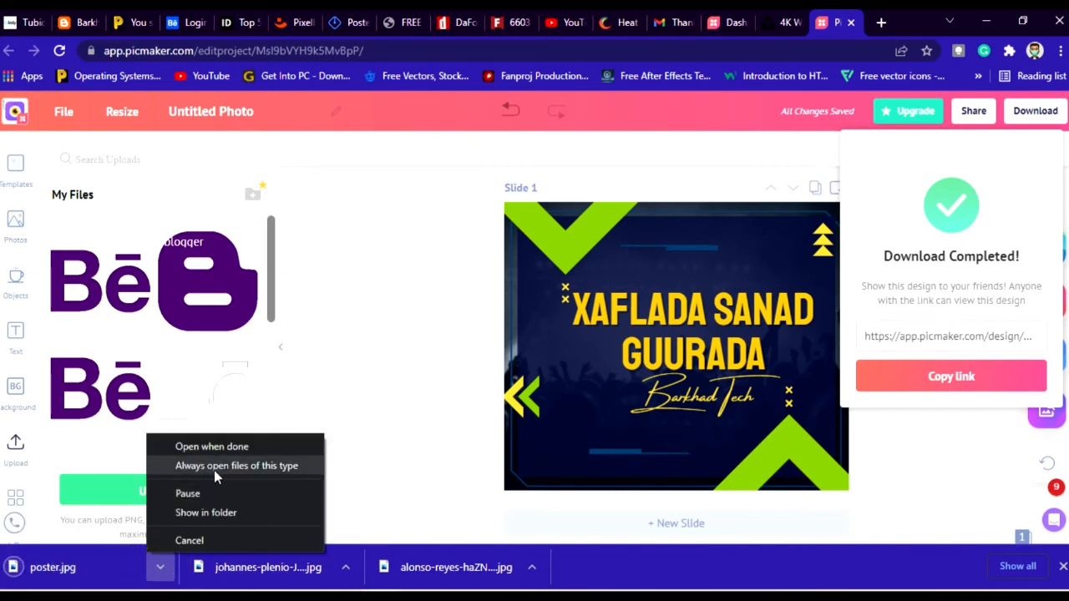
left_click(157, 569)
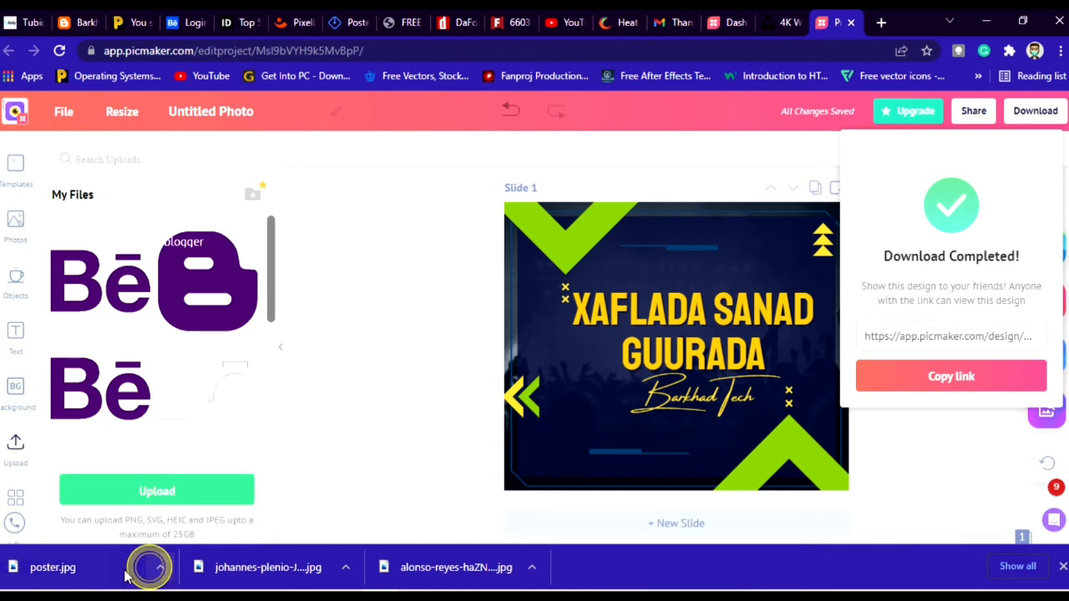
left_click(159, 571)
left_click(206, 466)
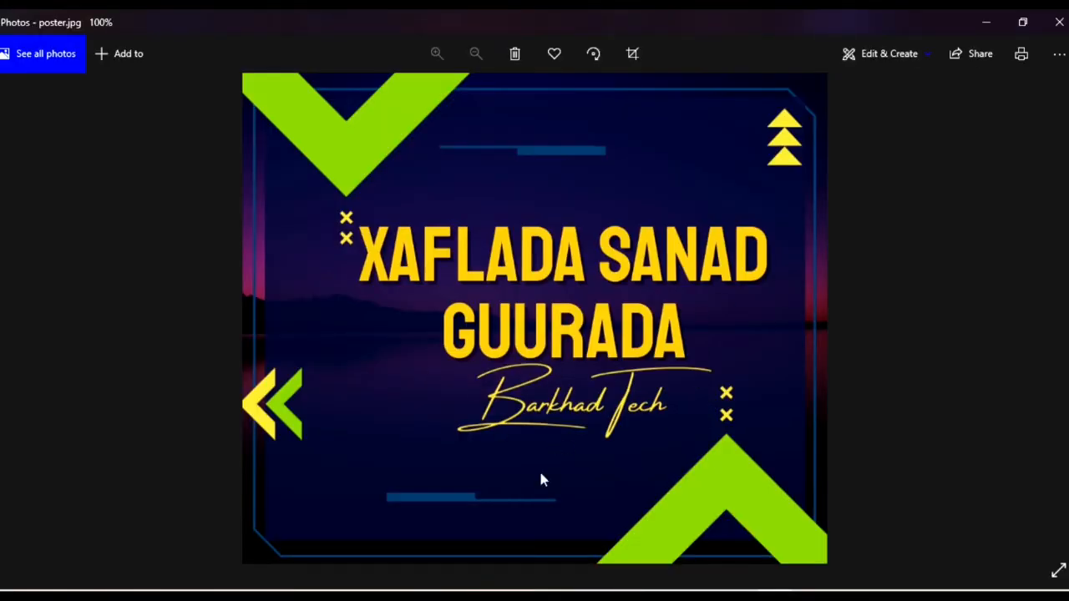
left_click(1059, 22)
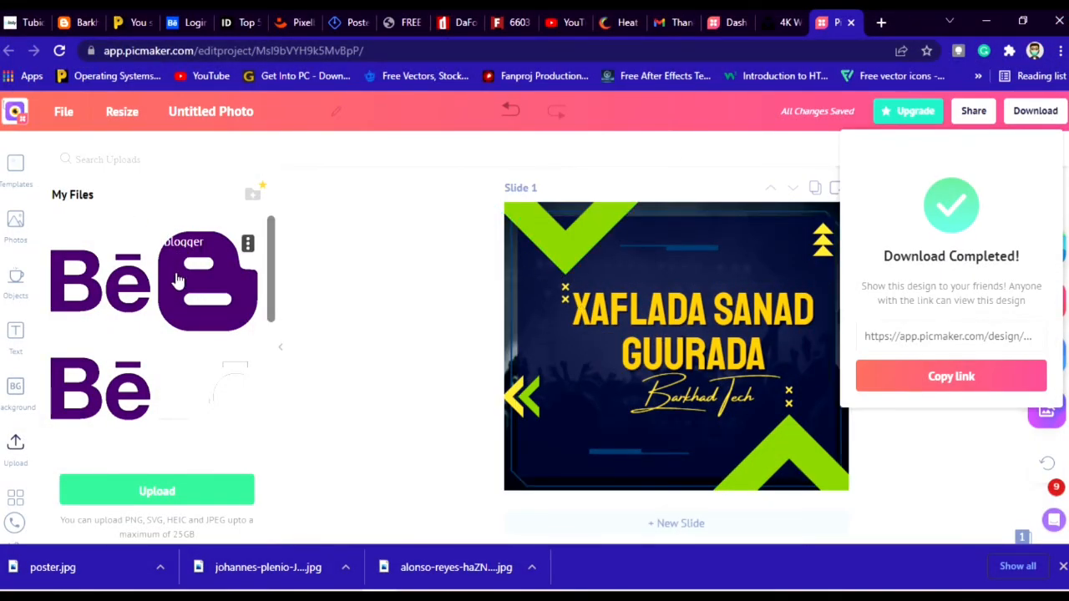
Browse the gallery of ready-made event and holiday templates.
left_click(16, 163)
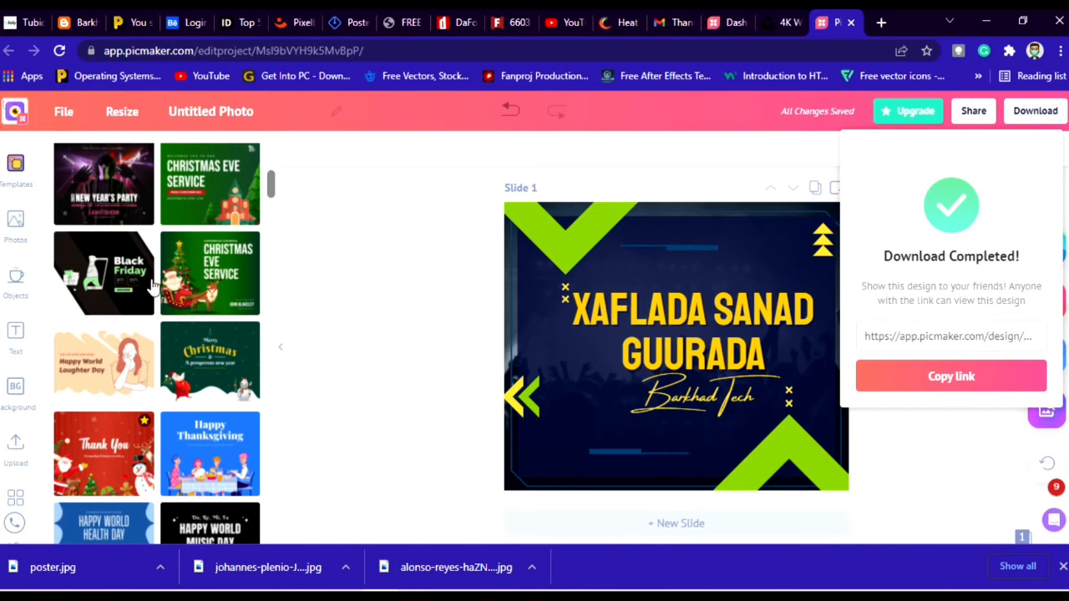
scroll(153, 287, "down", 4)
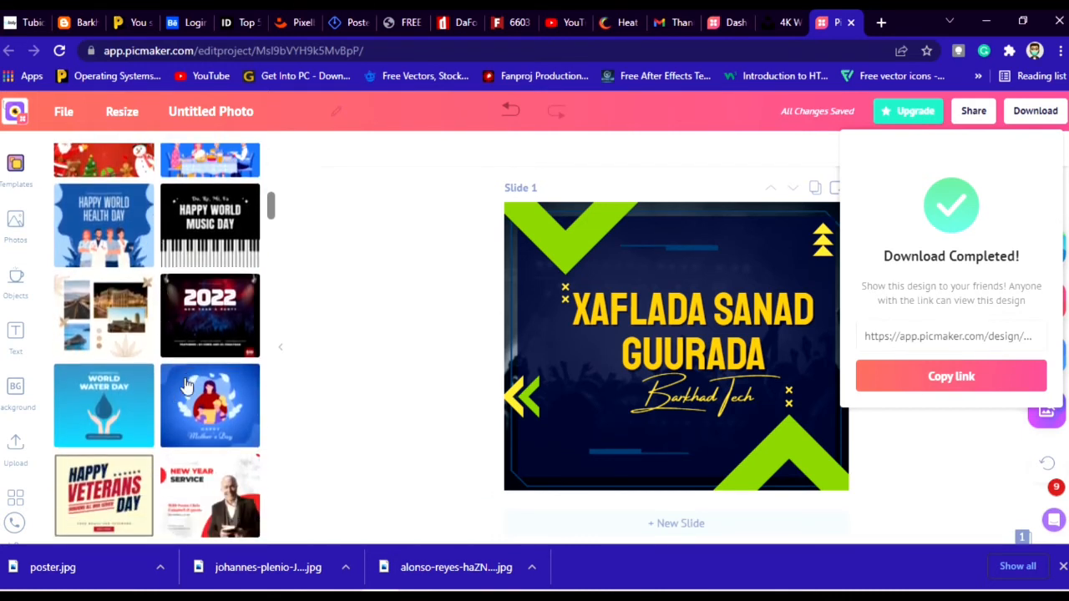
scroll(186, 387, "down", 3)
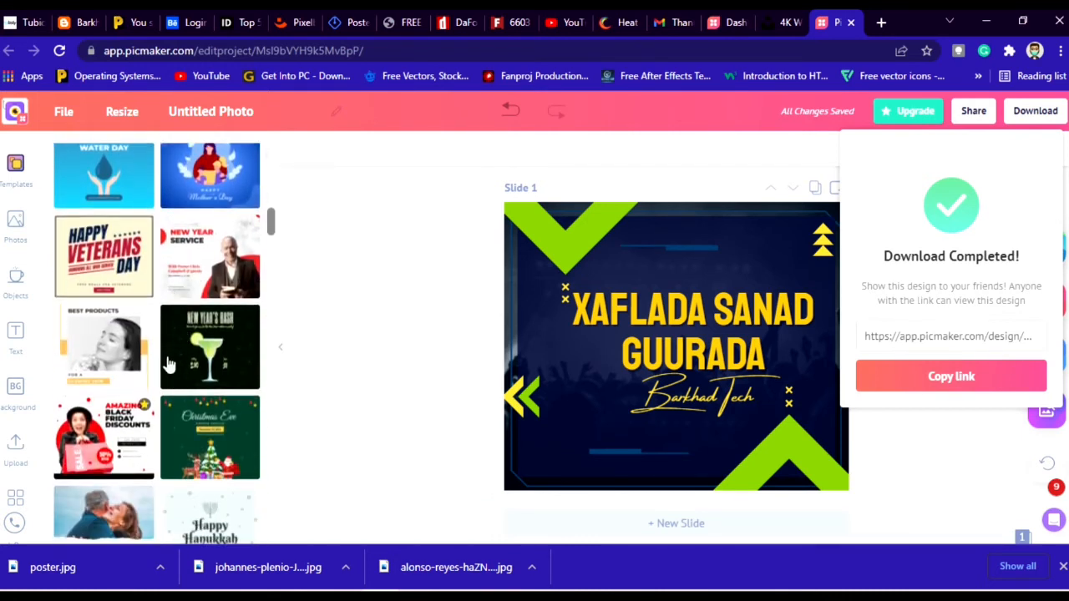
Try to apply the premium Black Friday 75% template from the gallery, and dismiss the pricing plan offer.
scroll(167, 364, "down", 2)
scroll(182, 350, "down", 5)
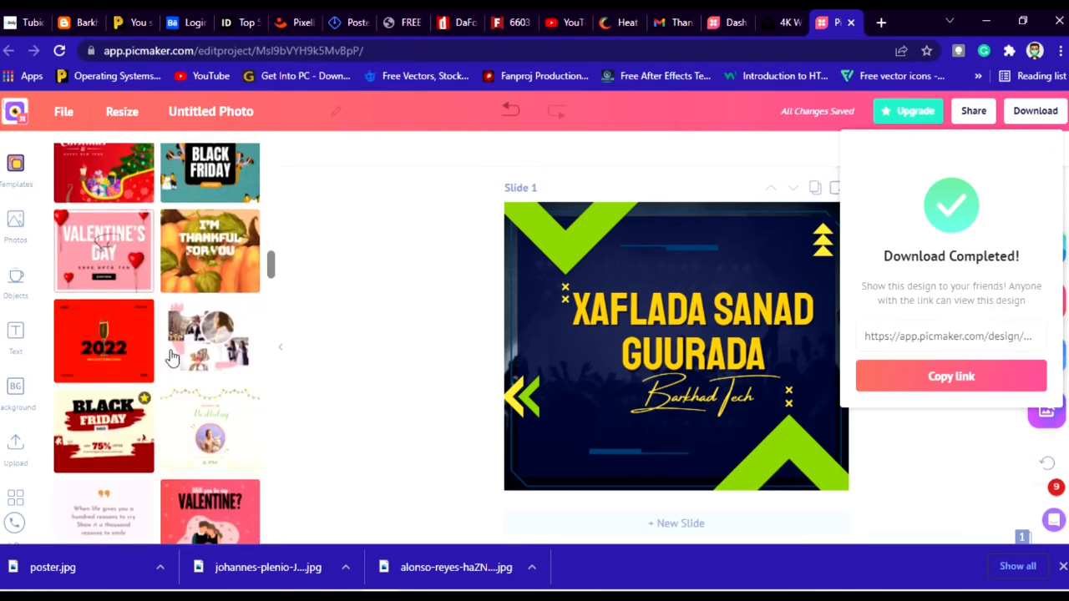
scroll(159, 364, "down", 1)
left_click(104, 356)
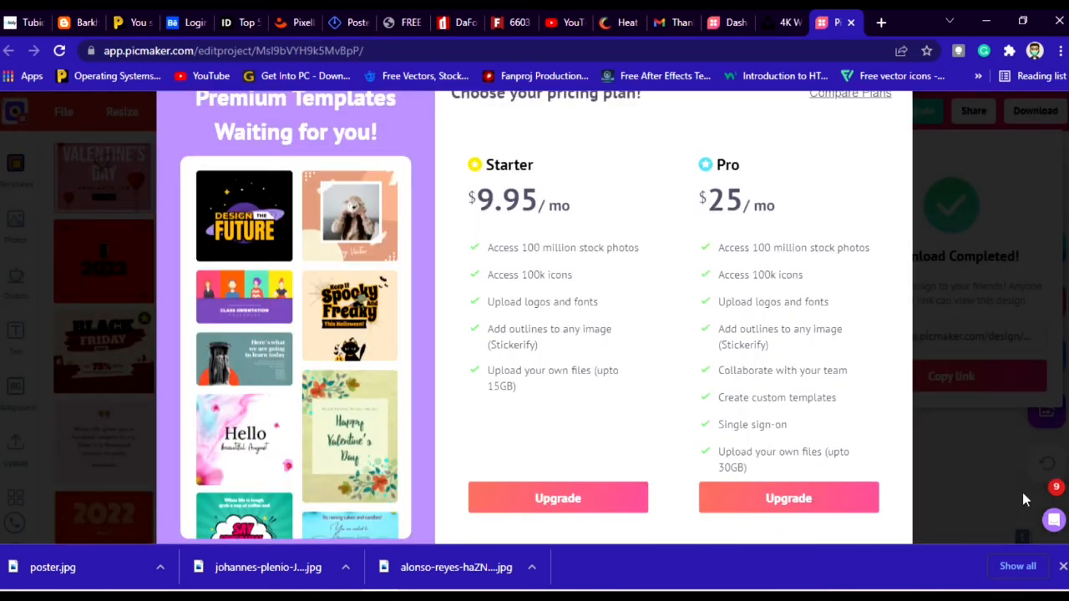
left_click(1061, 568)
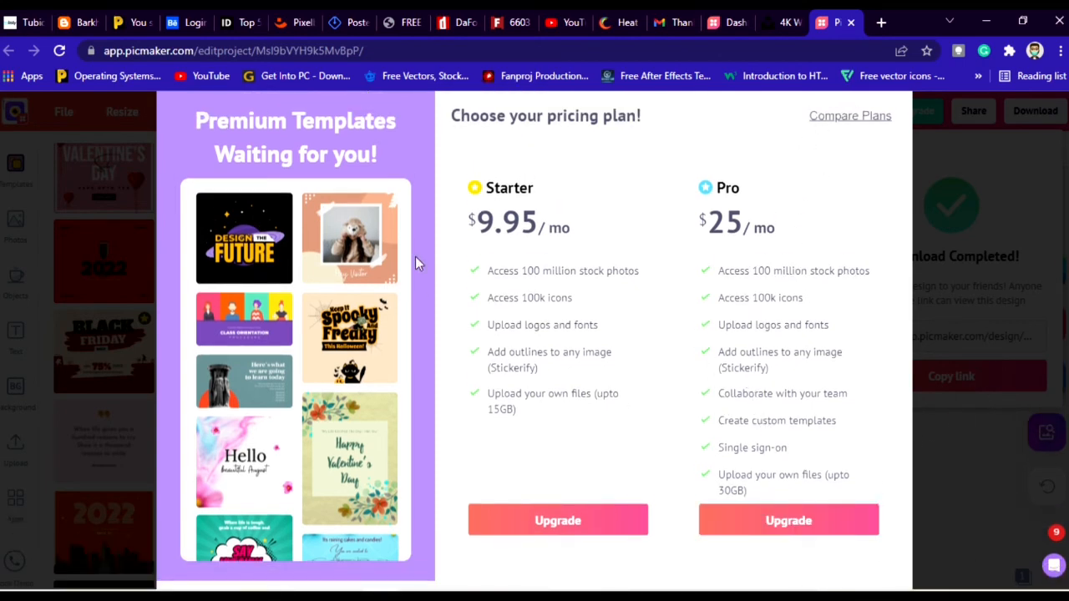
left_click(1006, 262)
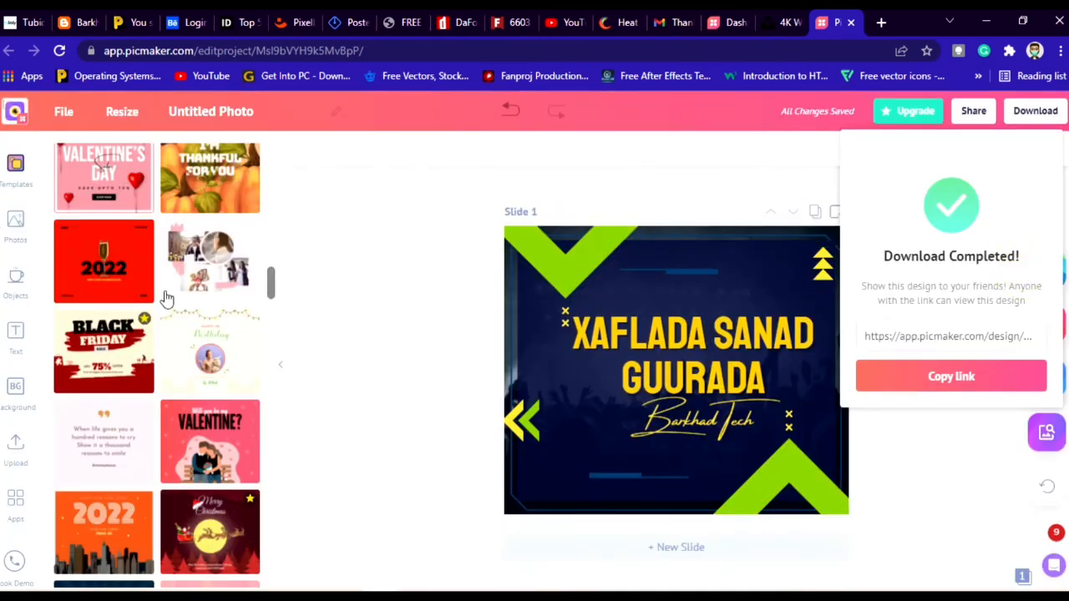
Apply the Black Friday Sale template with the 50% offer and dark portrait photo to the slide.
scroll(167, 298, "down", 3)
scroll(165, 376, "down", 2)
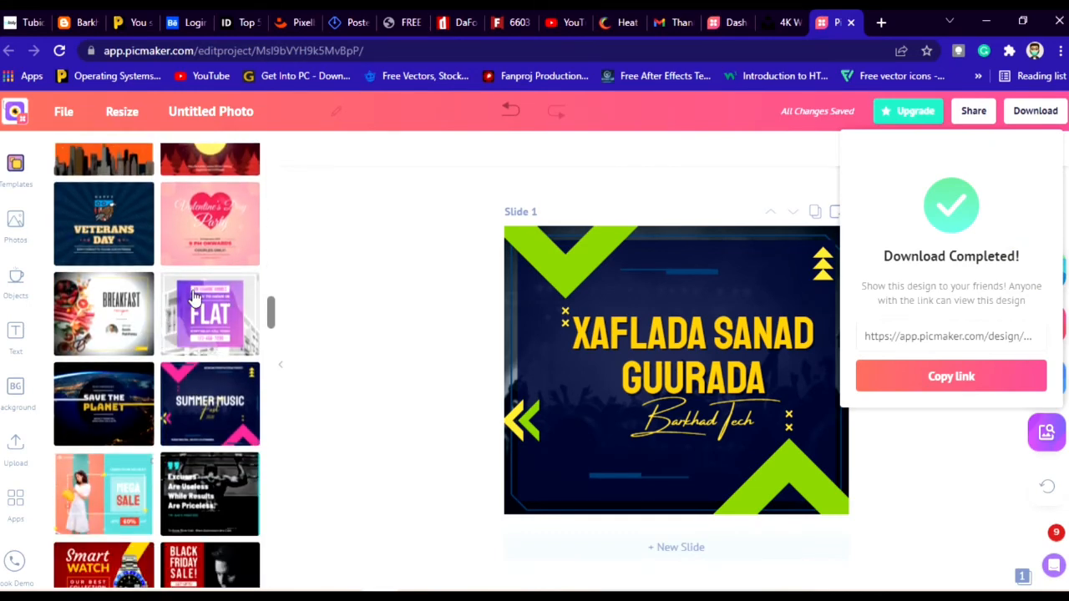
scroll(193, 297, "up", 3)
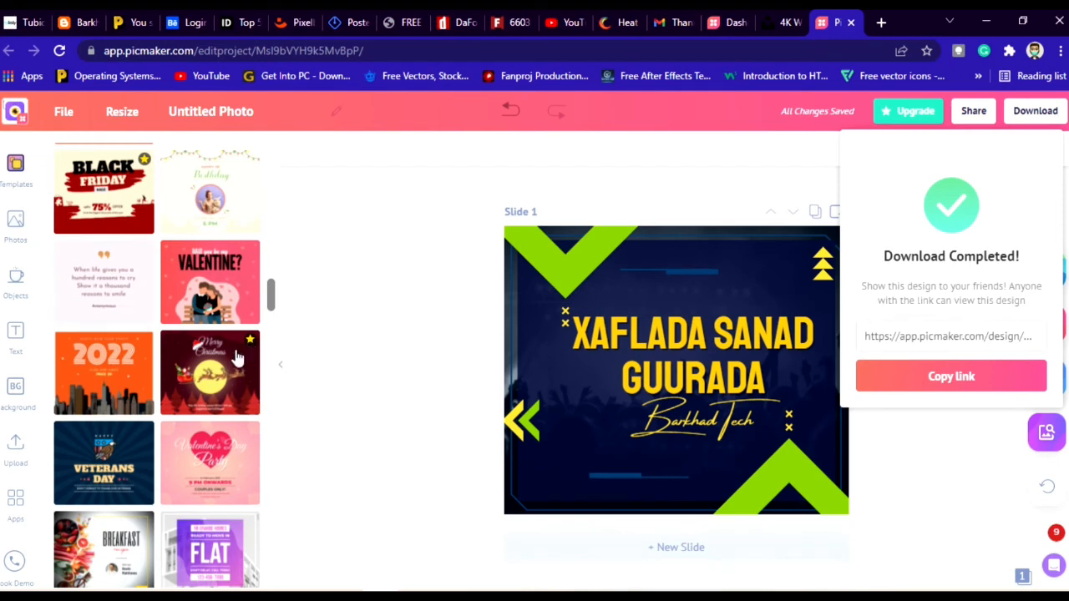
scroll(217, 360, "down", 3)
scroll(194, 364, "down", 1)
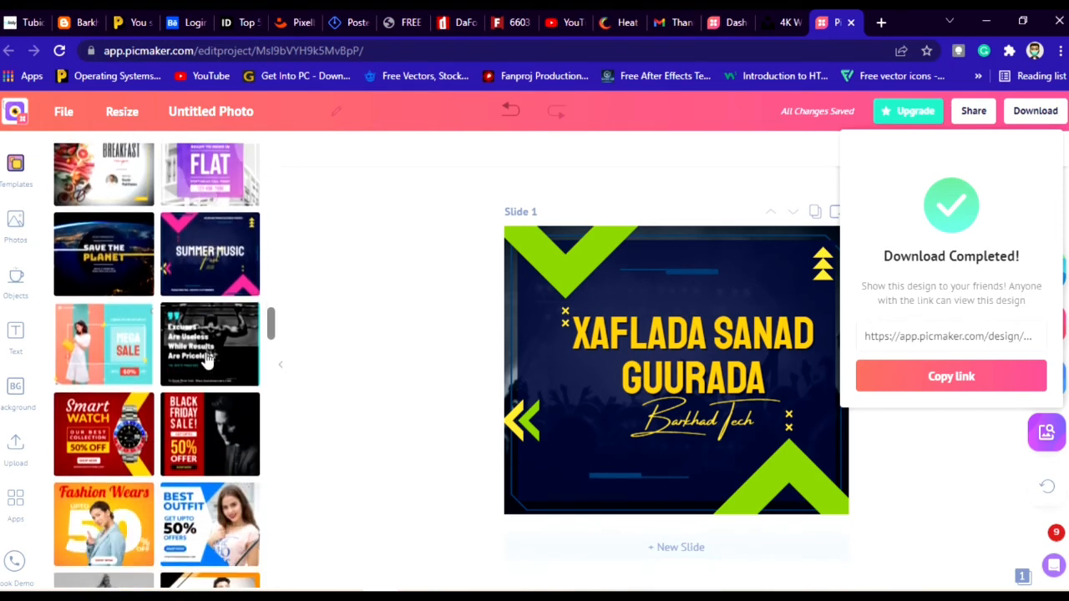
left_click(213, 427)
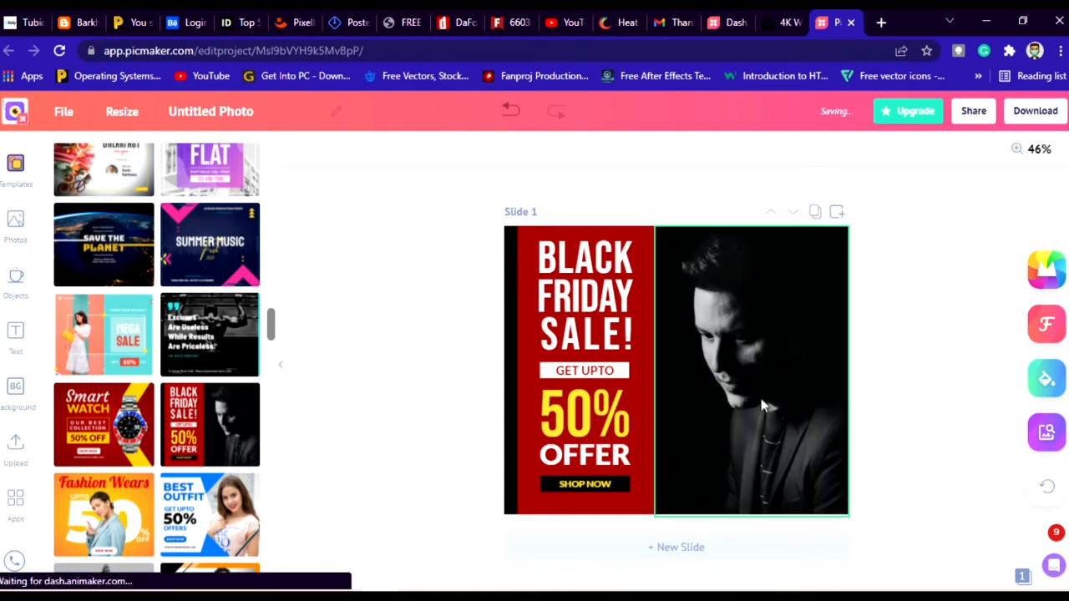
Start replacing the template's portrait photo and look through the uploaded files and stock photos for a substitute.
left_click(588, 275)
left_click(773, 358)
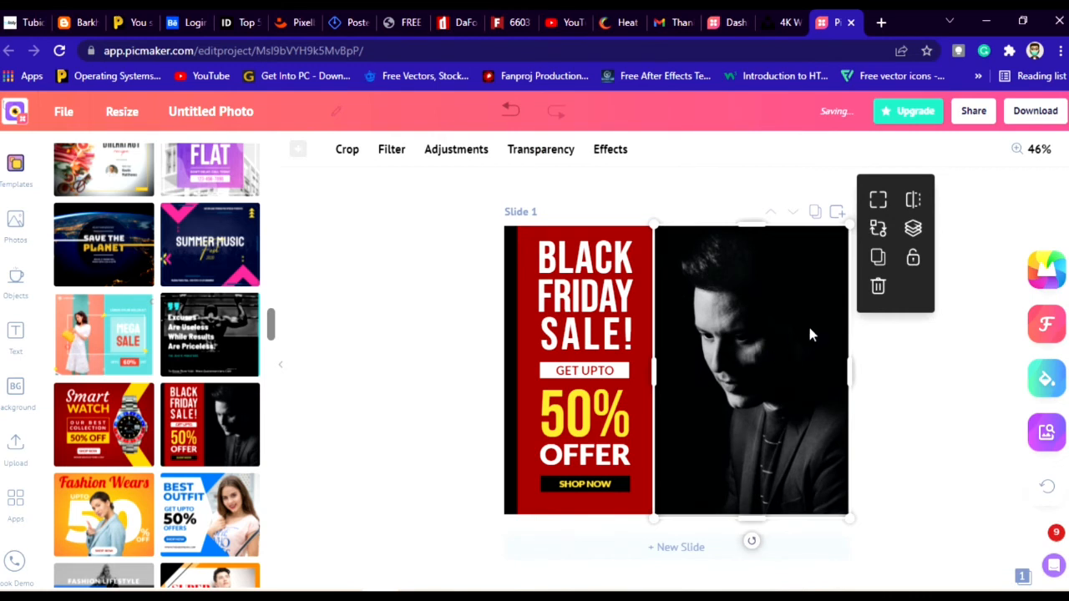
left_click(878, 228)
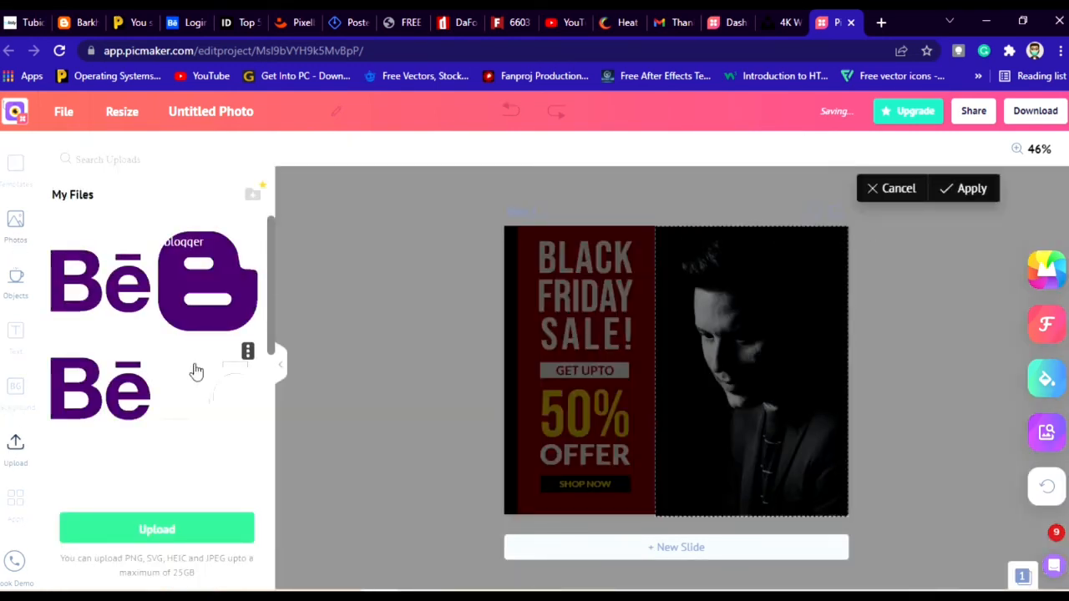
scroll(167, 355, "down", 3)
scroll(175, 351, "down", 2)
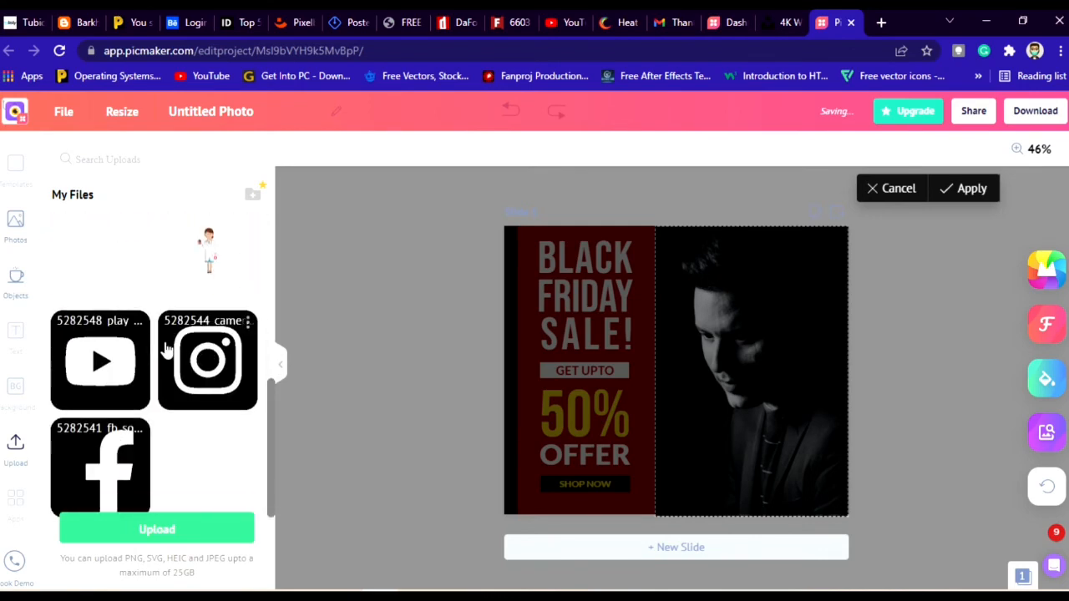
left_click(17, 225)
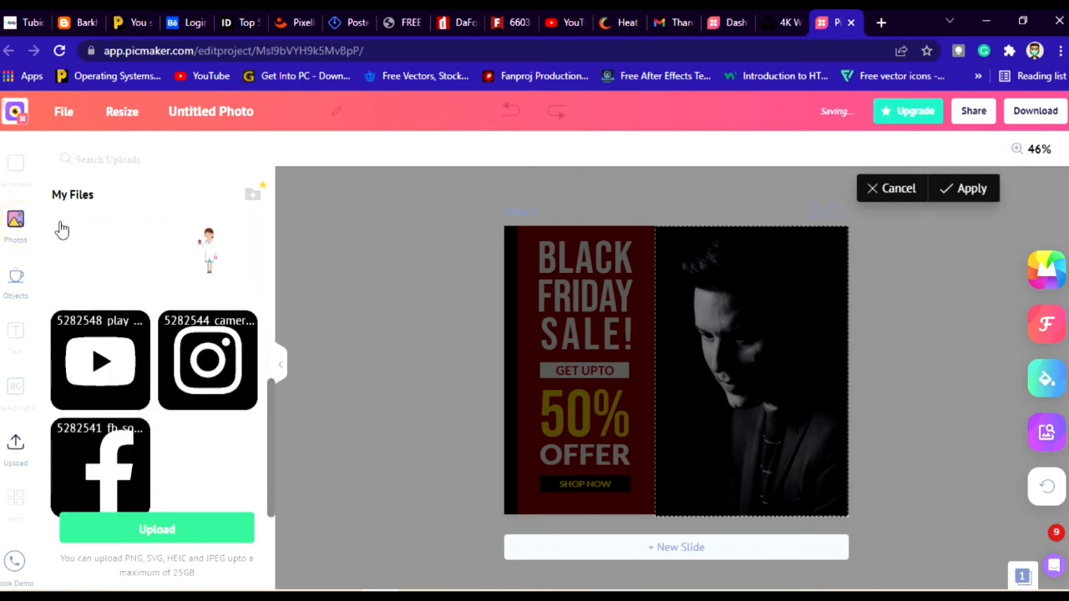
scroll(184, 351, "down", 6)
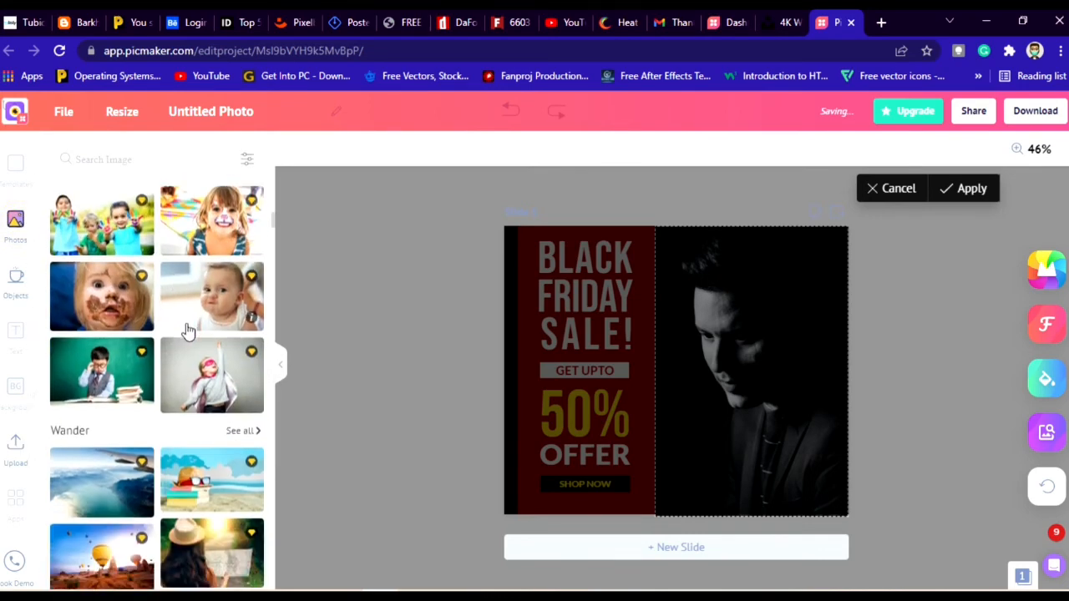
scroll(190, 334, "down", 8)
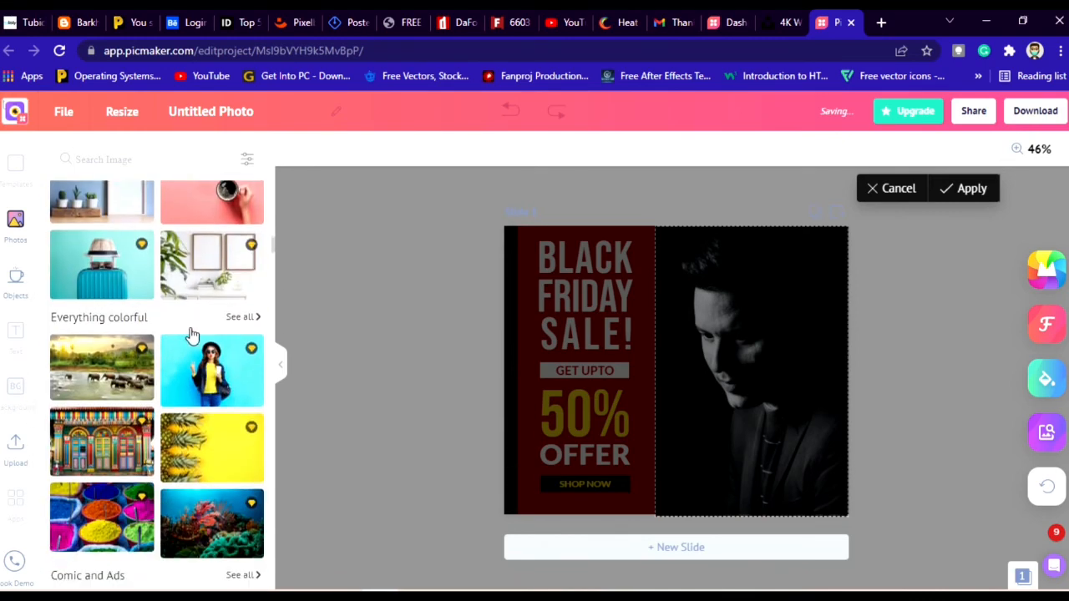
scroll(191, 341, "down", 10)
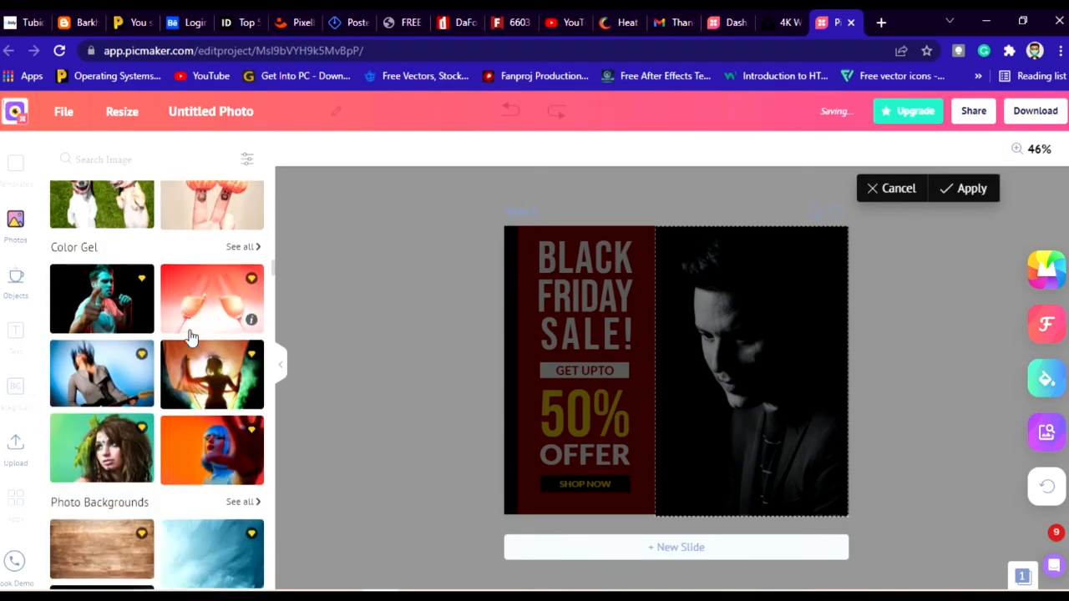
scroll(191, 339, "down", 3)
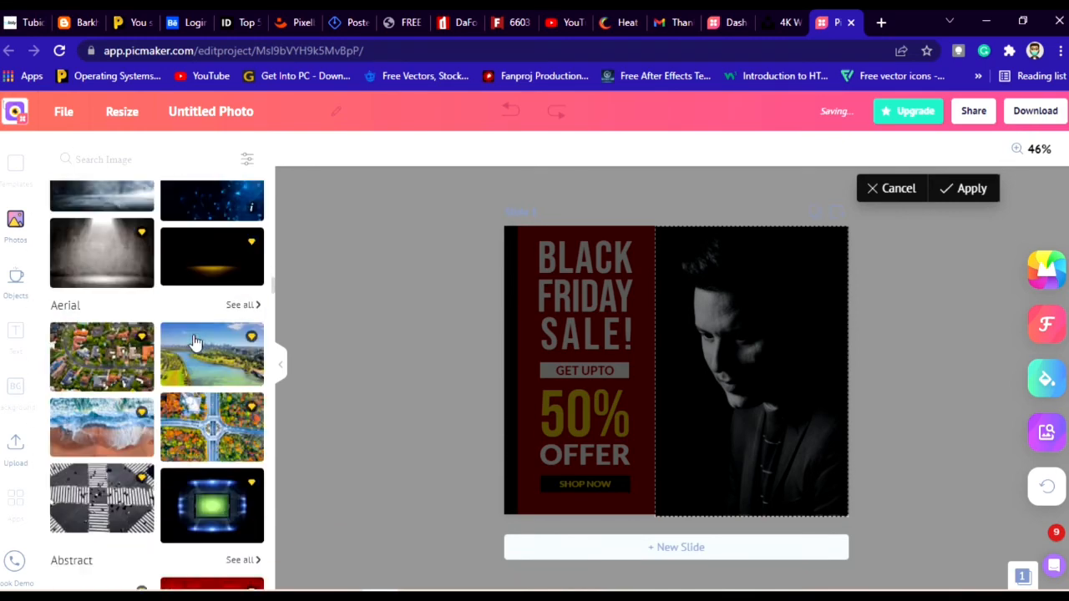
Search the stock photos for "man" and replace the portrait with the bearded man in profile looking upward.
left_click(137, 164)
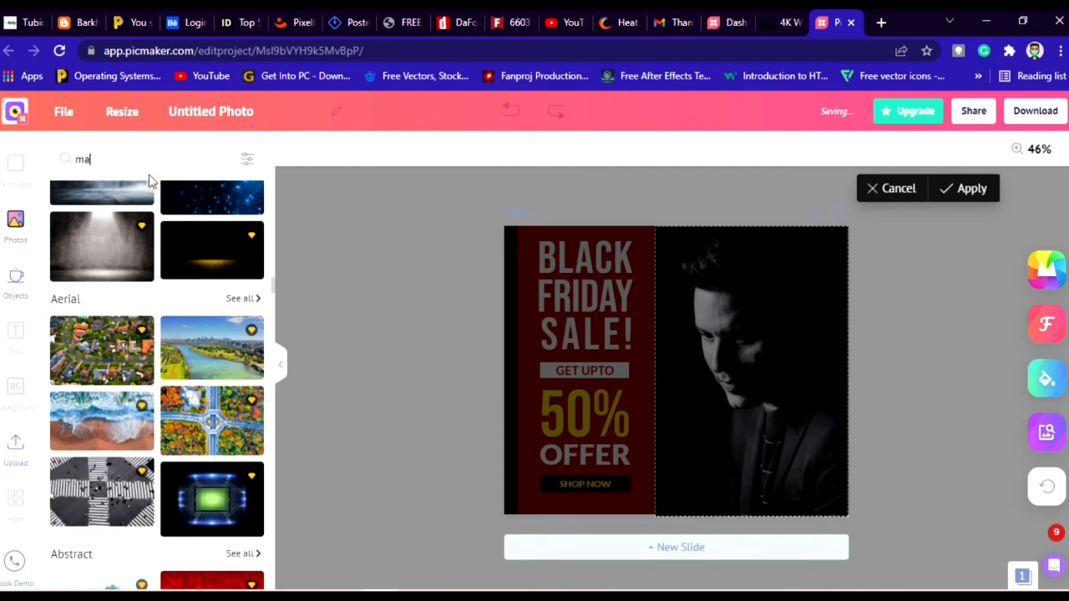
key("Return")
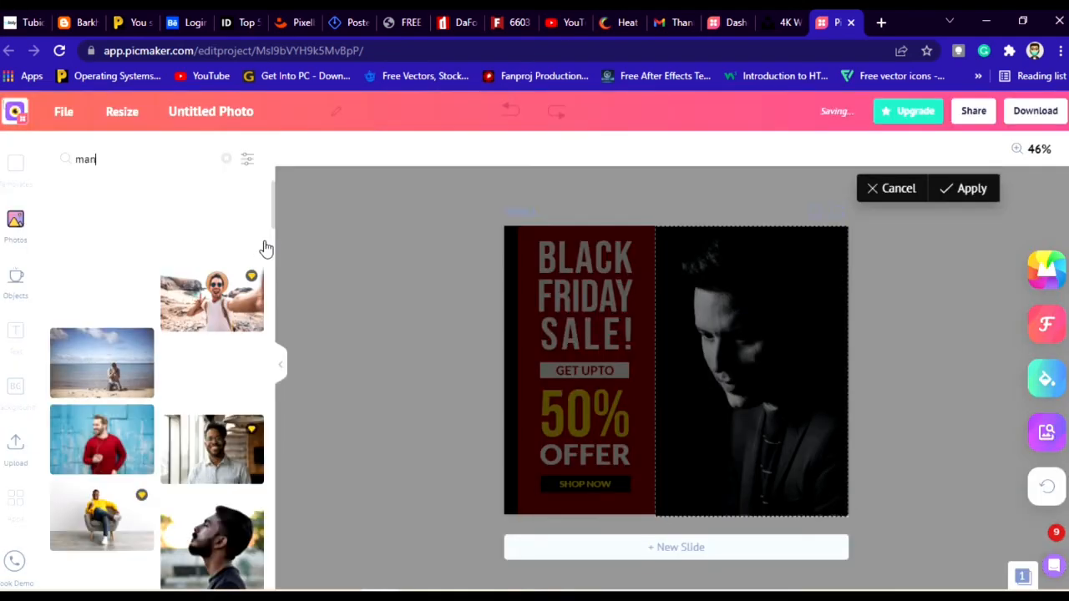
mouse_move(144, 313)
scroll(144, 313, "down", 4)
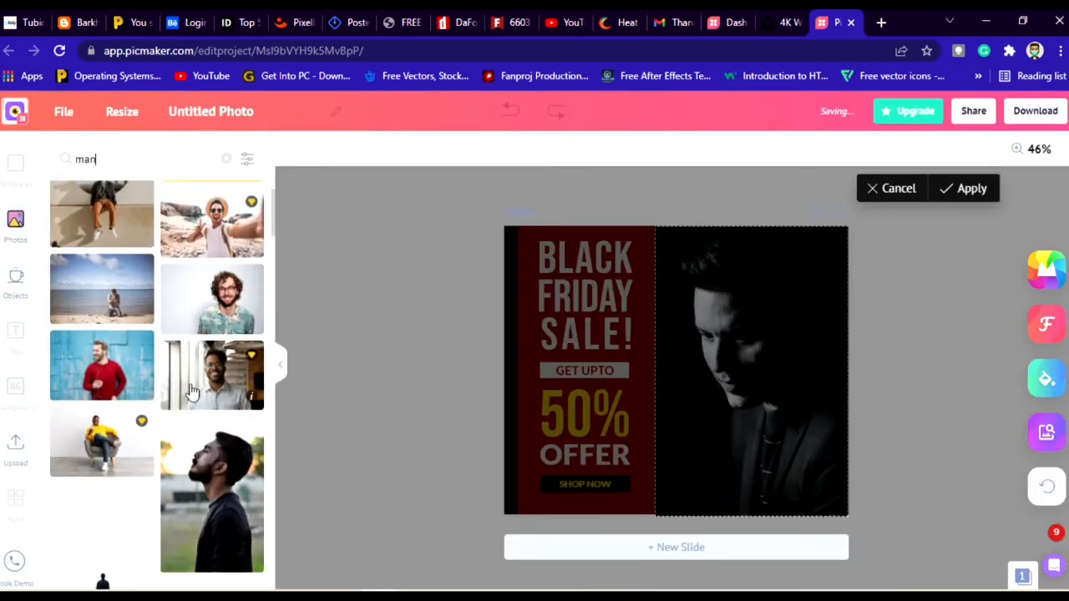
left_click(196, 408)
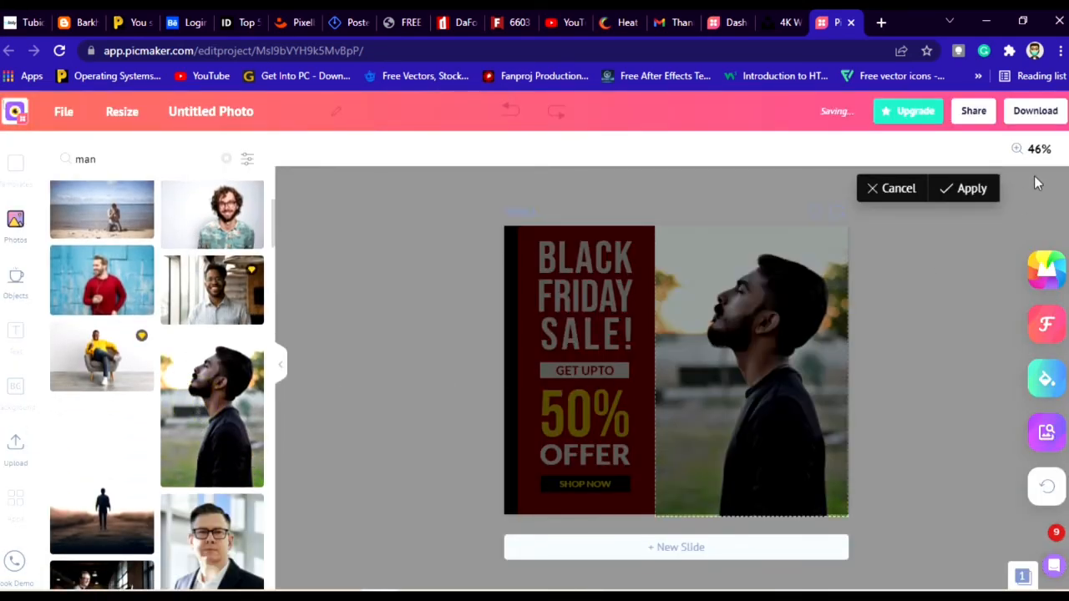
left_click(972, 189)
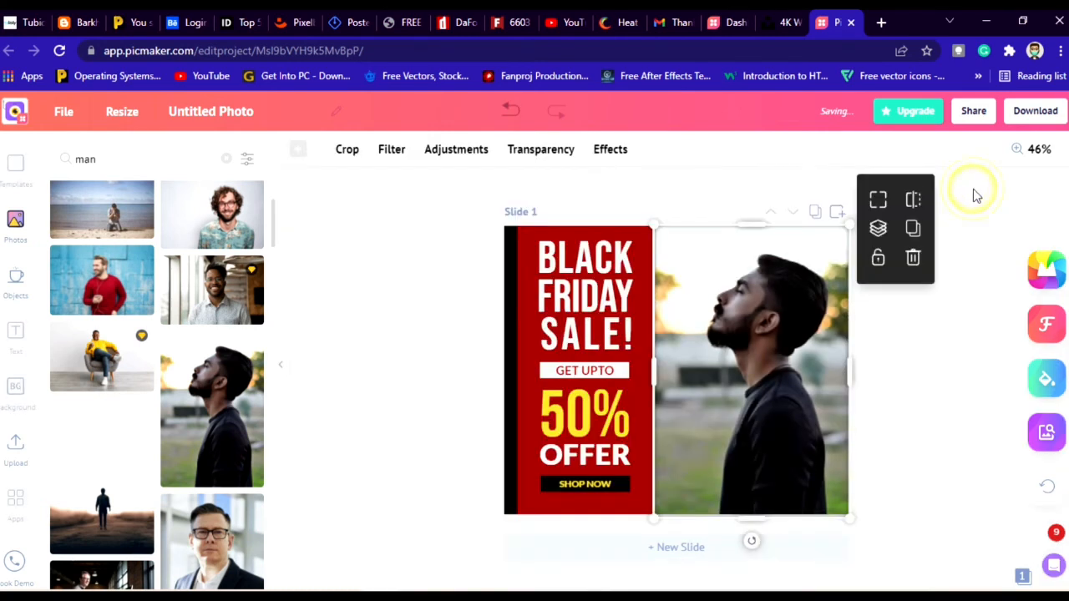
left_click(918, 357)
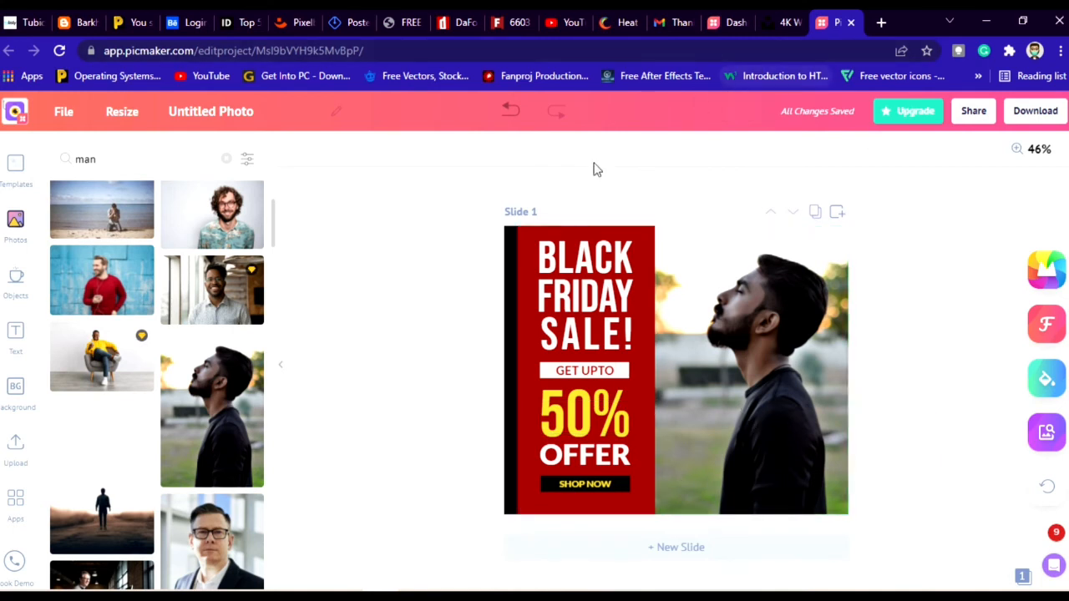
left_click(65, 114)
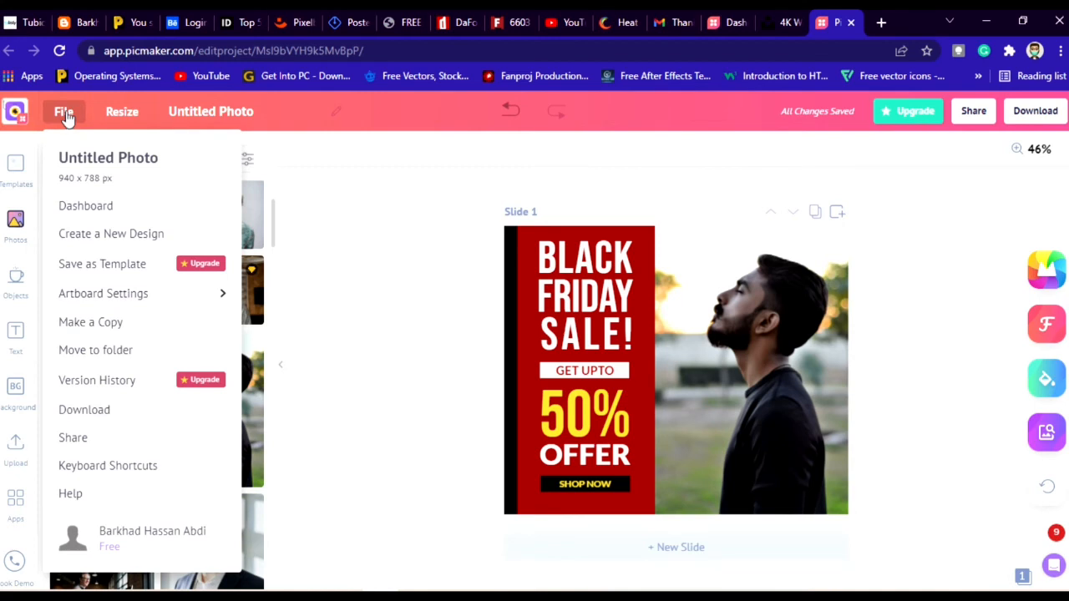
left_click(67, 115)
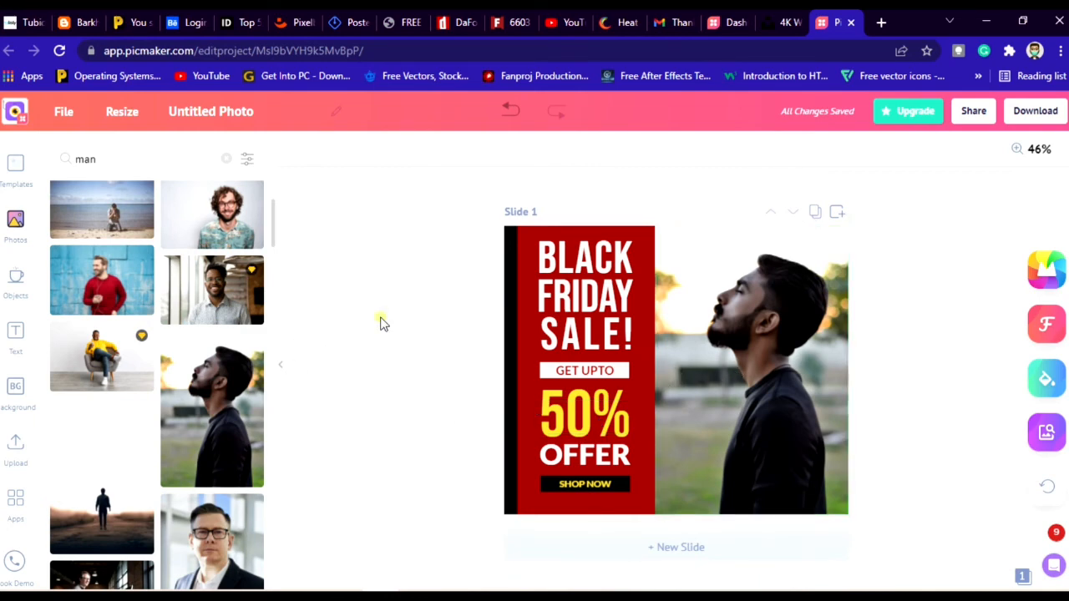
Switch to the Picmaker dashboard, dismissing the upgrade message, and examine the template categories from Logo to Twitter Post.
left_click(733, 23)
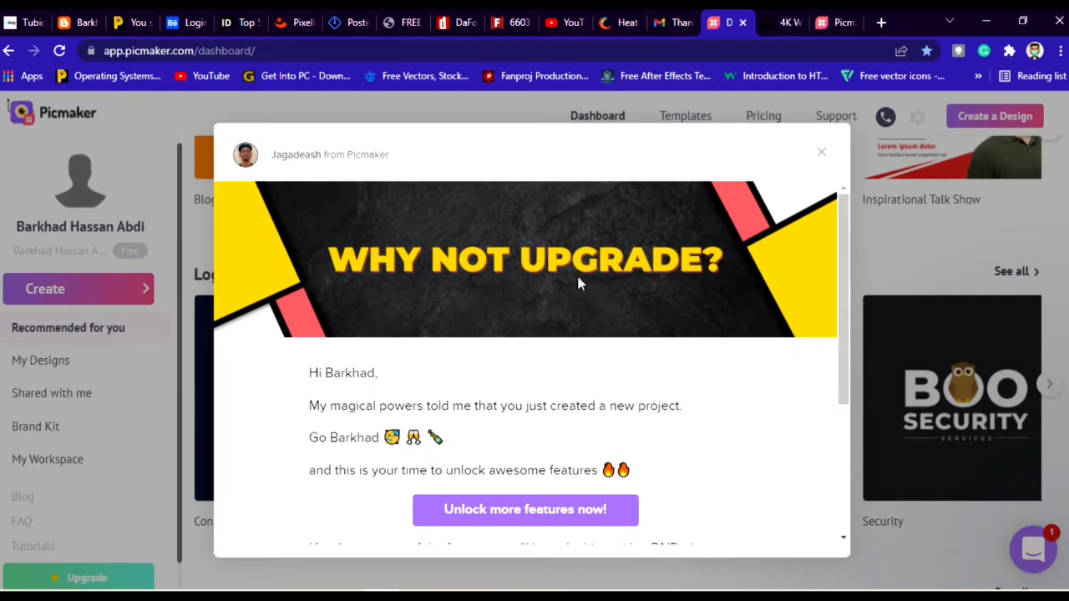
left_click(824, 157)
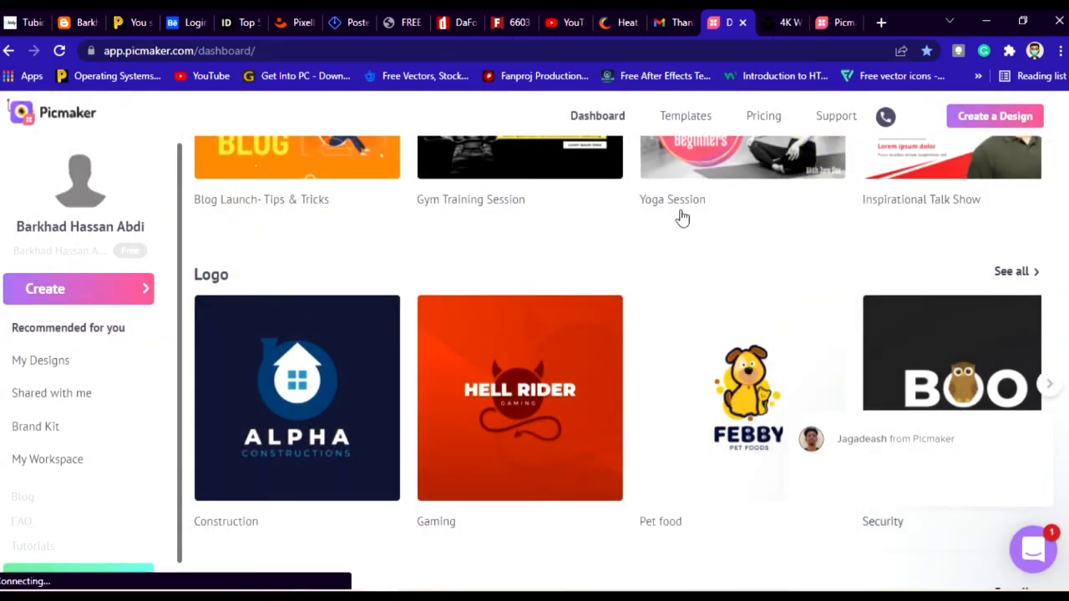
scroll(681, 221, "down", 4)
scroll(644, 255, "down", 1)
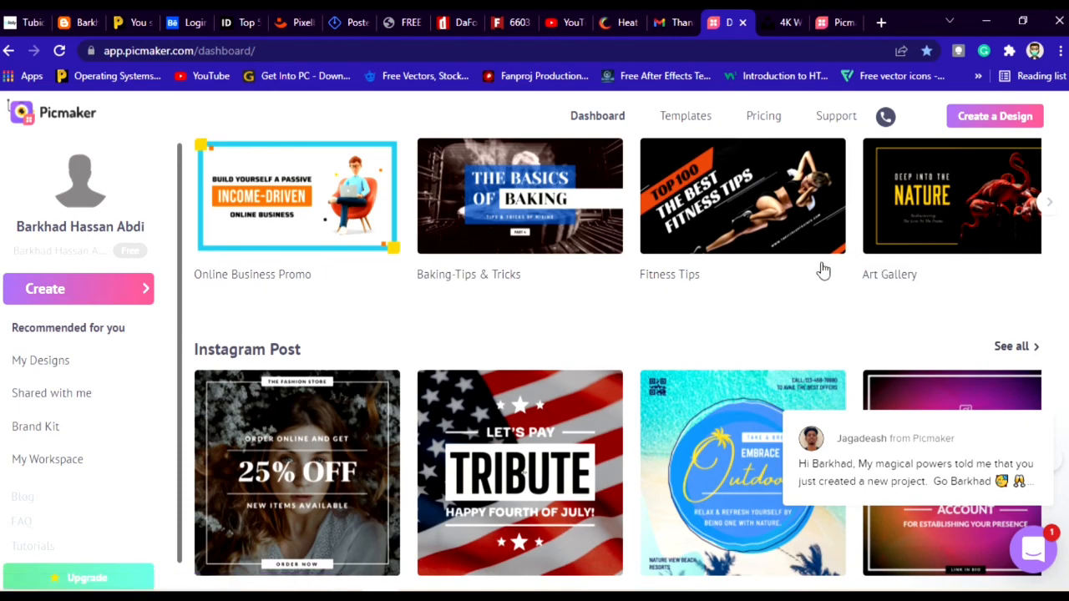
scroll(788, 246, "down", 4)
scroll(777, 242, "down", 2)
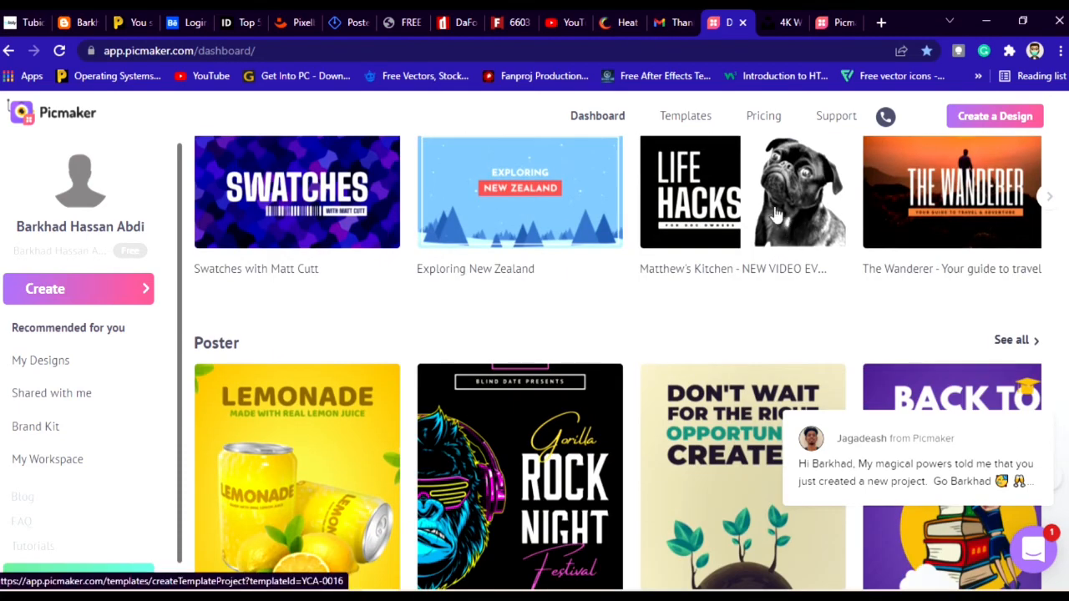
scroll(693, 279, "down", 3)
scroll(526, 246, "down", 2)
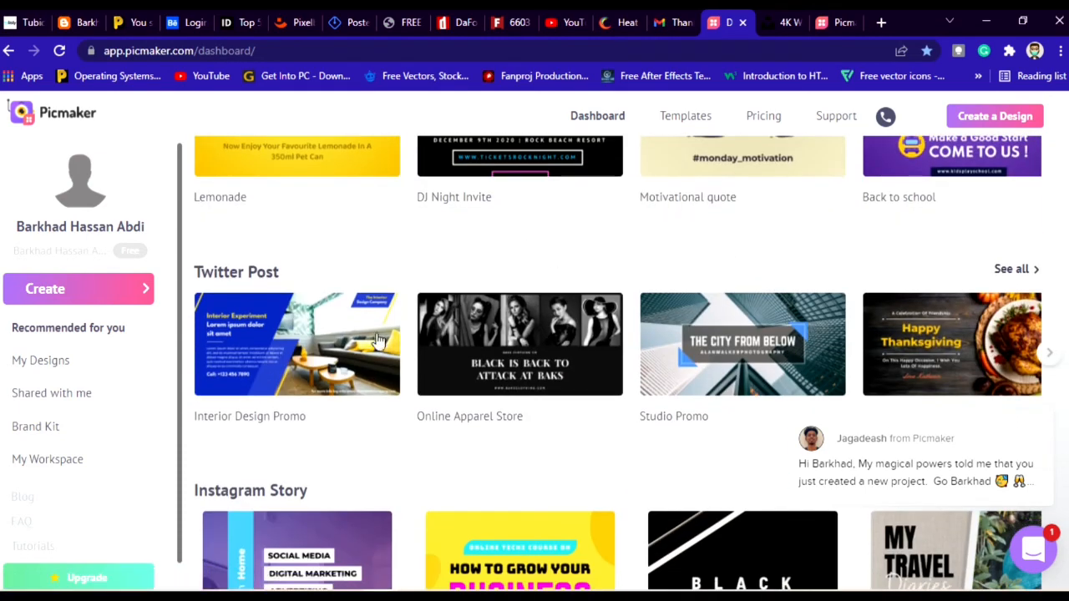
Examine the Instagram Story, Facebook, Twitter Ad and Blog Graphics templates, and open the page of saved designs.
scroll(410, 292, "down", 2)
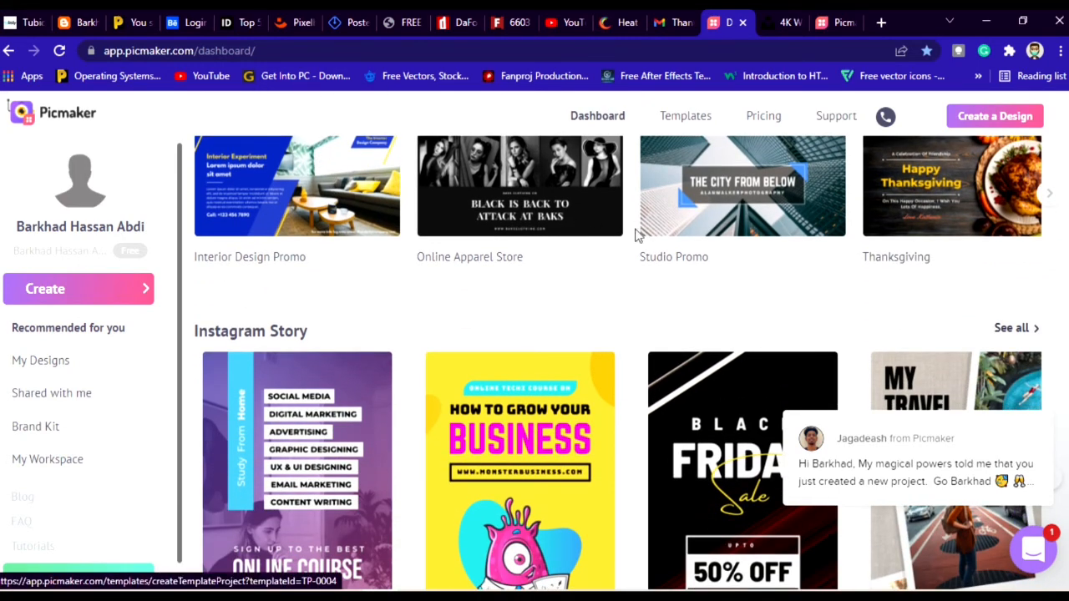
scroll(668, 250, "down", 3)
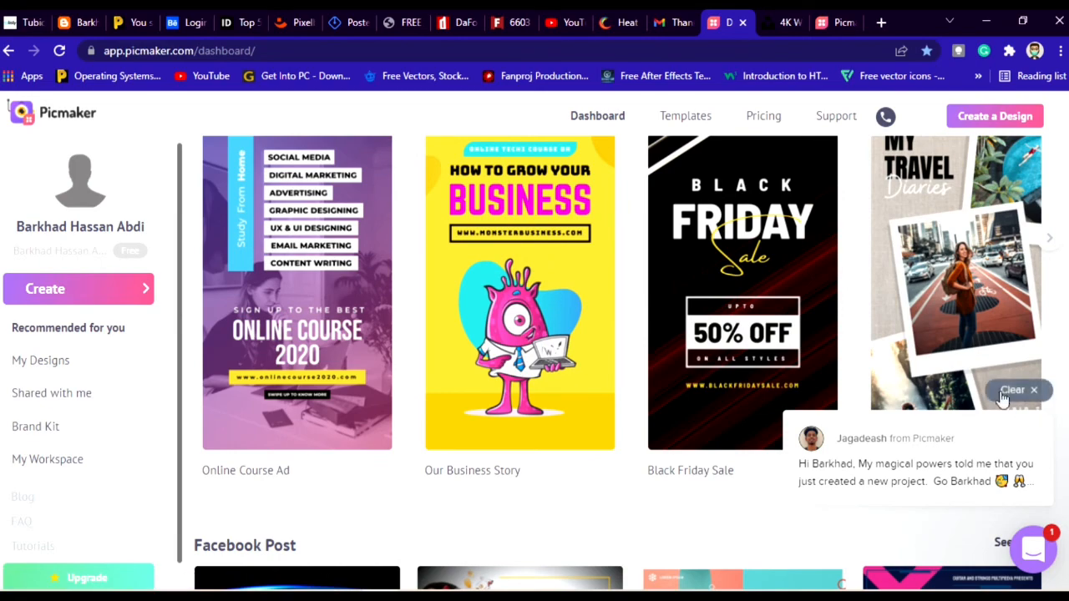
left_click(1009, 389)
scroll(672, 334, "down", 3)
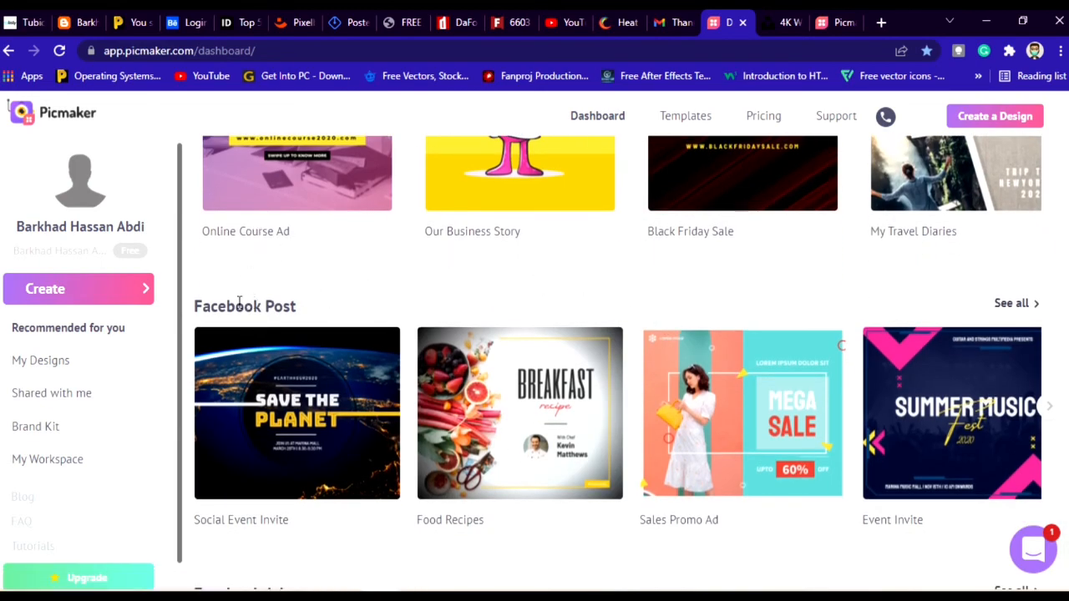
scroll(291, 304, "down", 4)
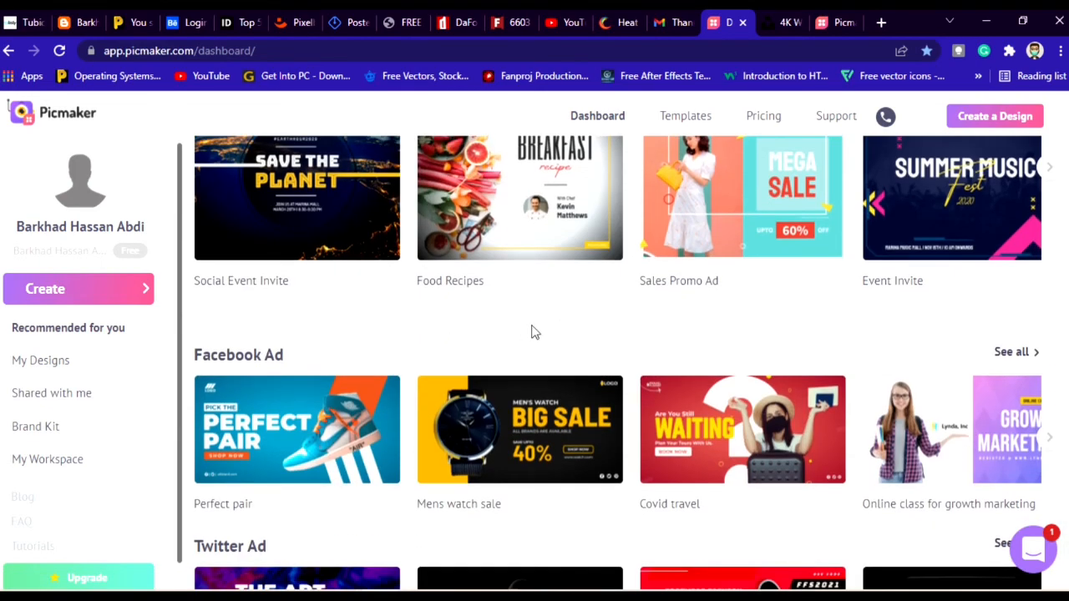
scroll(297, 376, "down", 4)
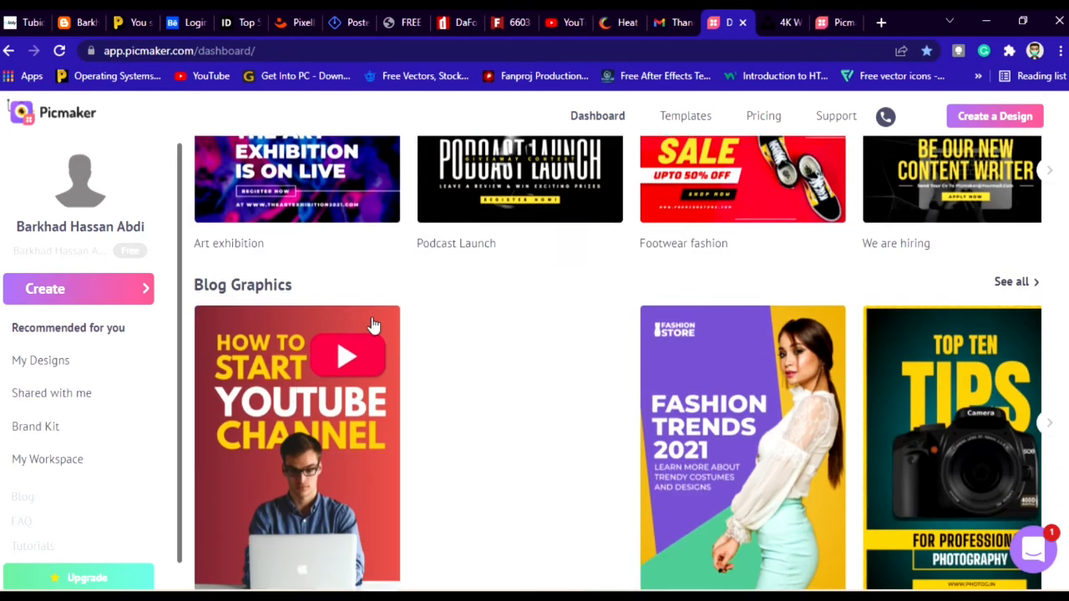
left_click(39, 365)
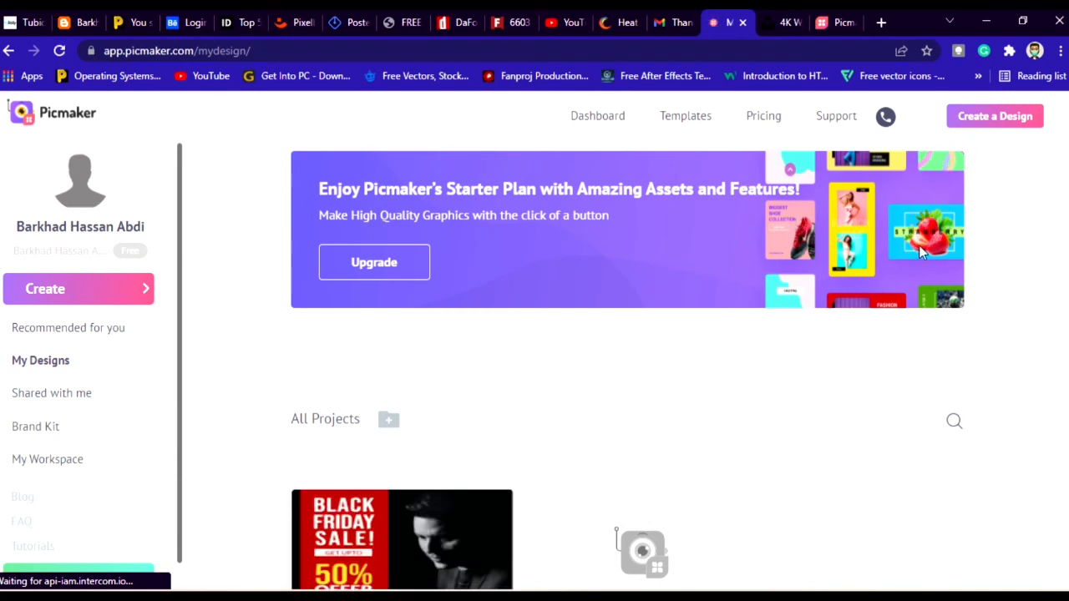
Look over the saved designs and browse the Logo category of the template library.
scroll(776, 243, "down", 2)
scroll(652, 351, "down", 2)
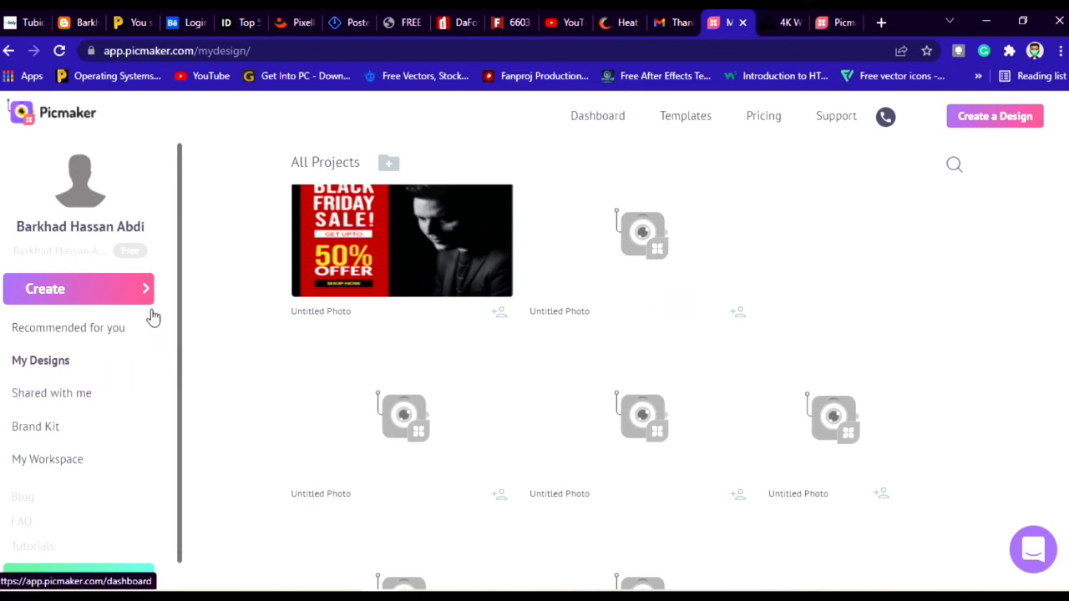
left_click(685, 119)
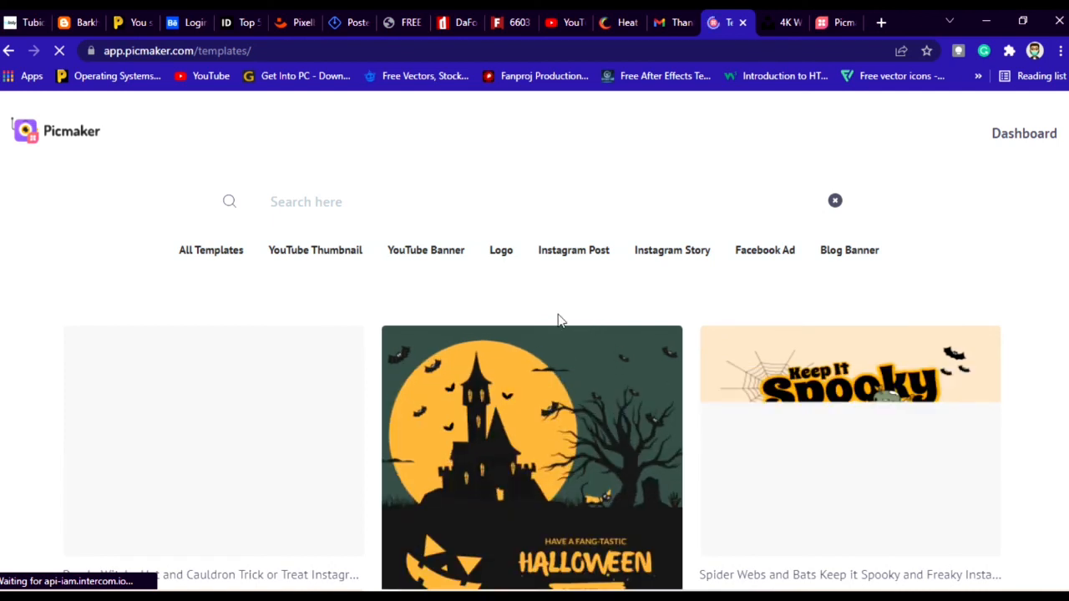
left_click(498, 254)
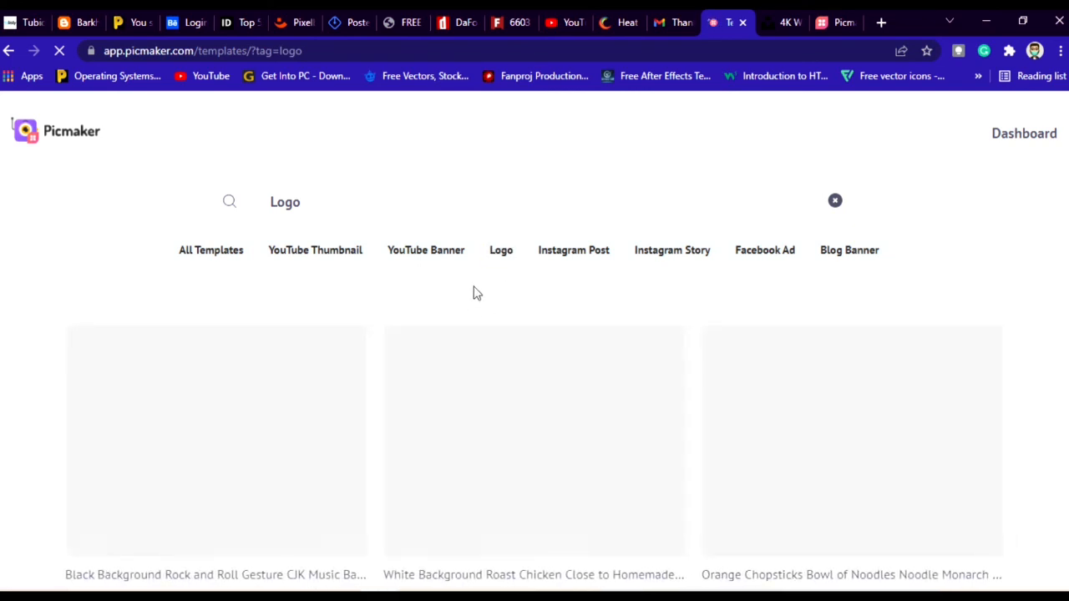
scroll(475, 293, "down", 2)
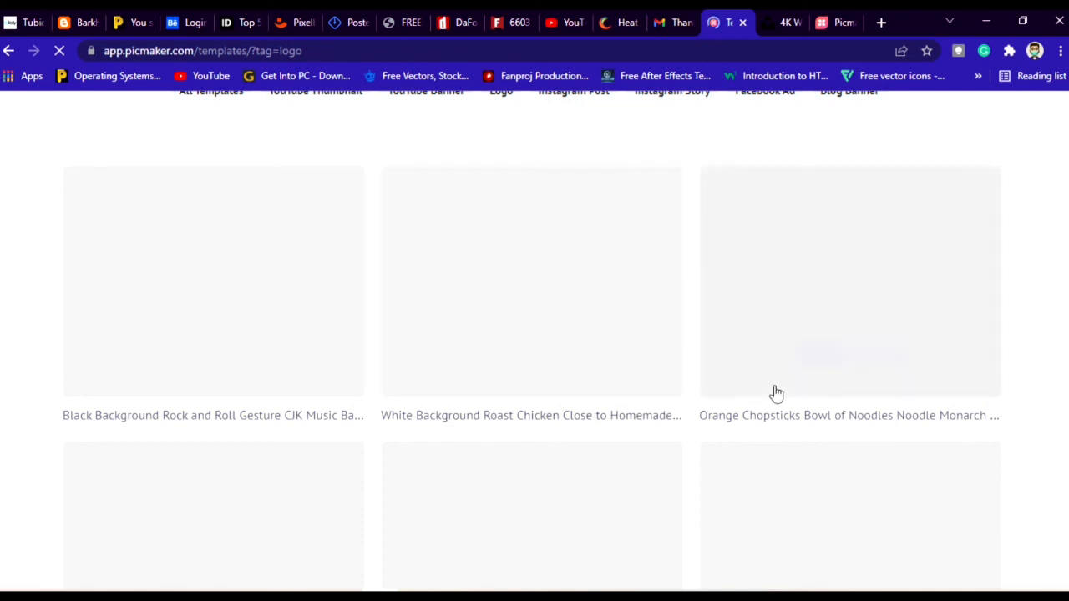
scroll(693, 327, "up", 2)
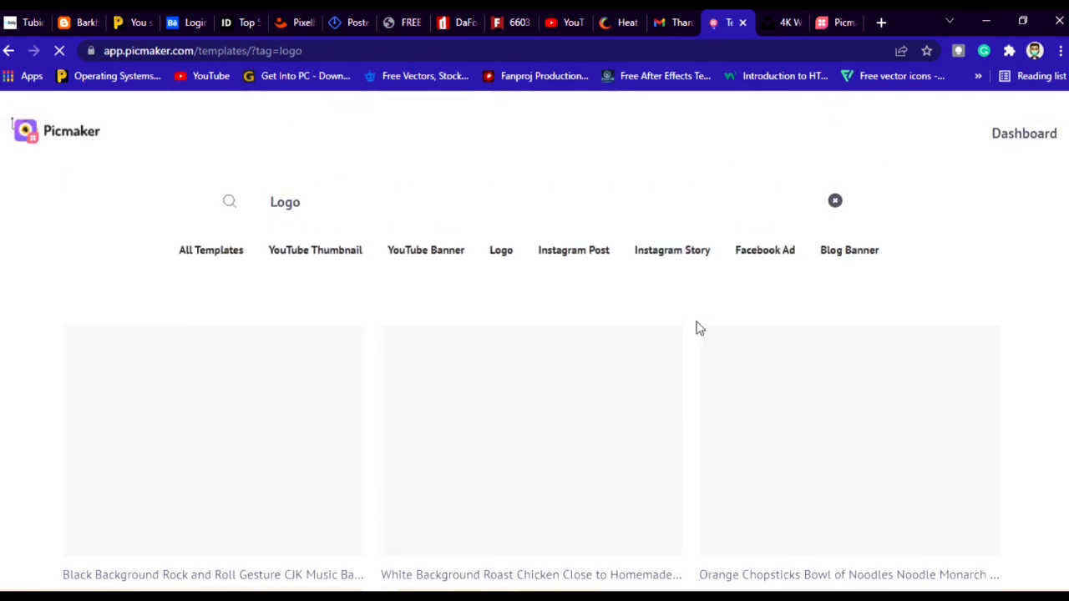
scroll(685, 327, "down", 3)
Return to the Black Friday design in the editor and replace it with the "Villa House For Sale" template.
left_click(833, 22)
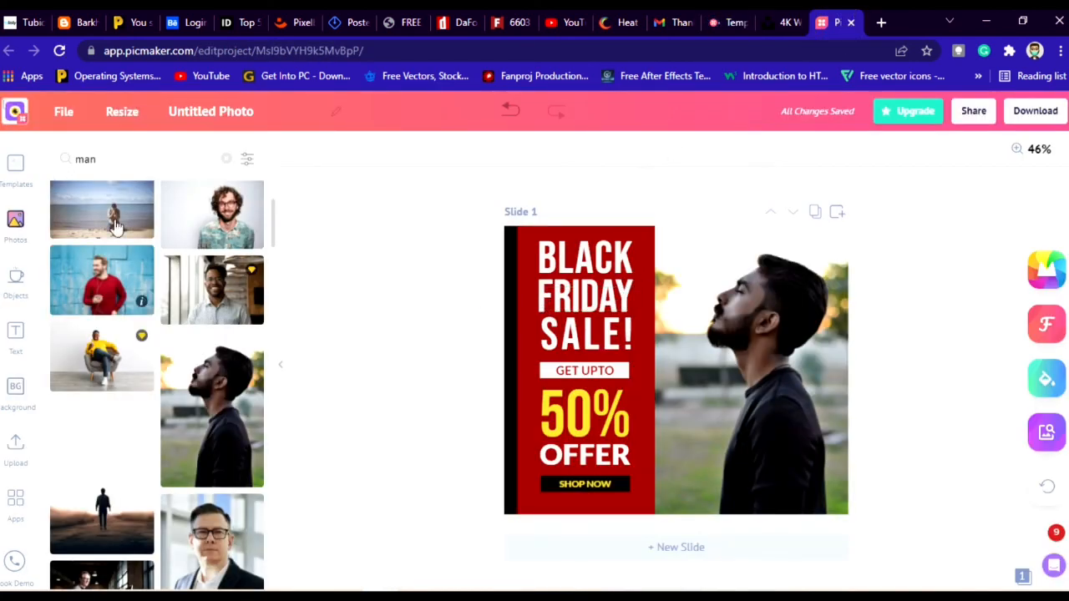
left_click(10, 171)
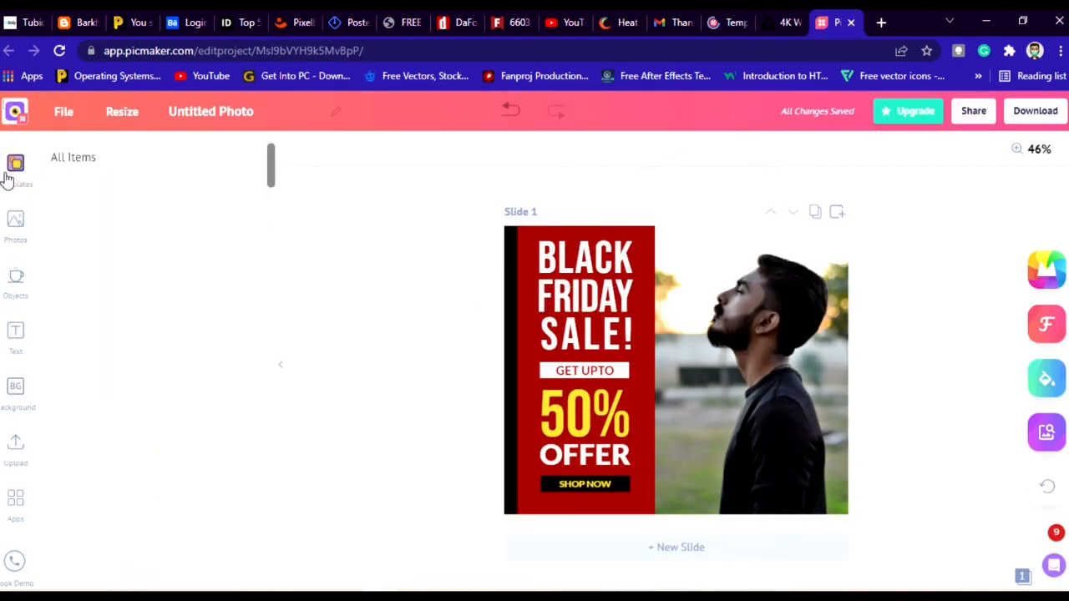
scroll(179, 288, "down", 5)
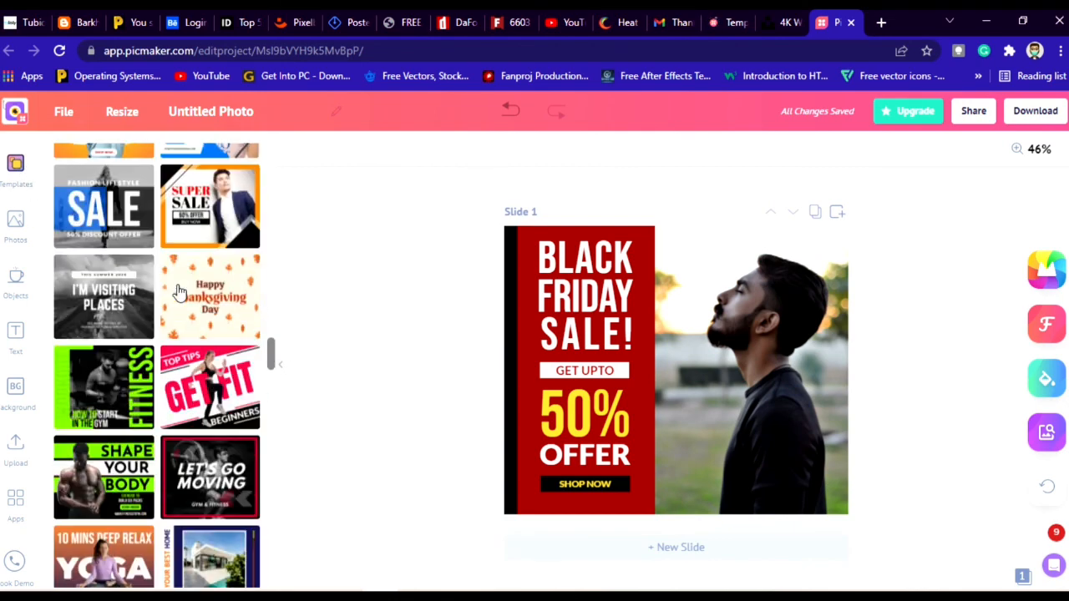
scroll(178, 290, "down", 5)
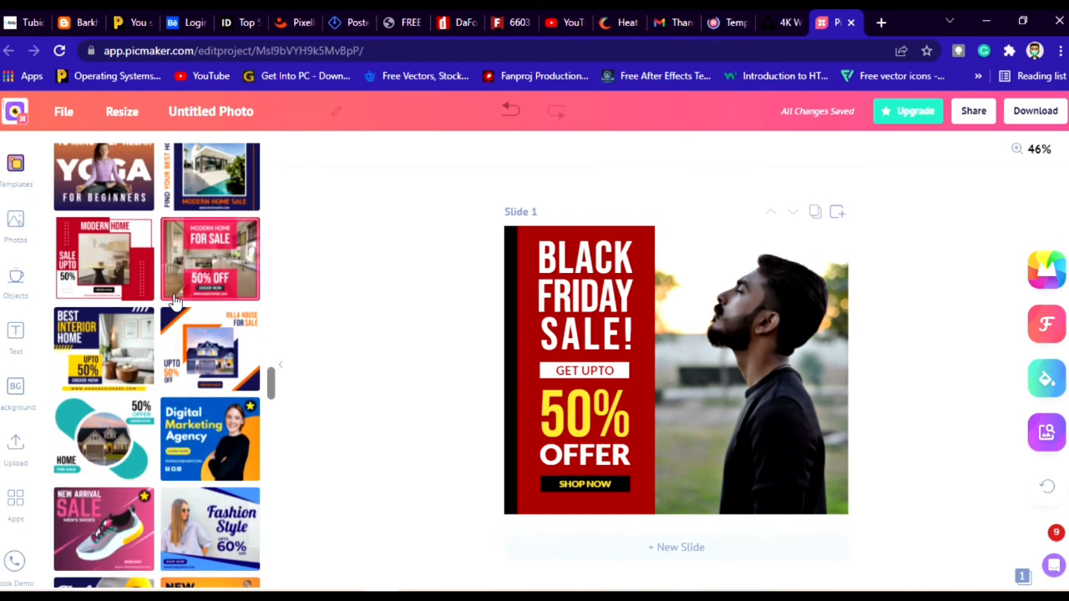
left_click(207, 358)
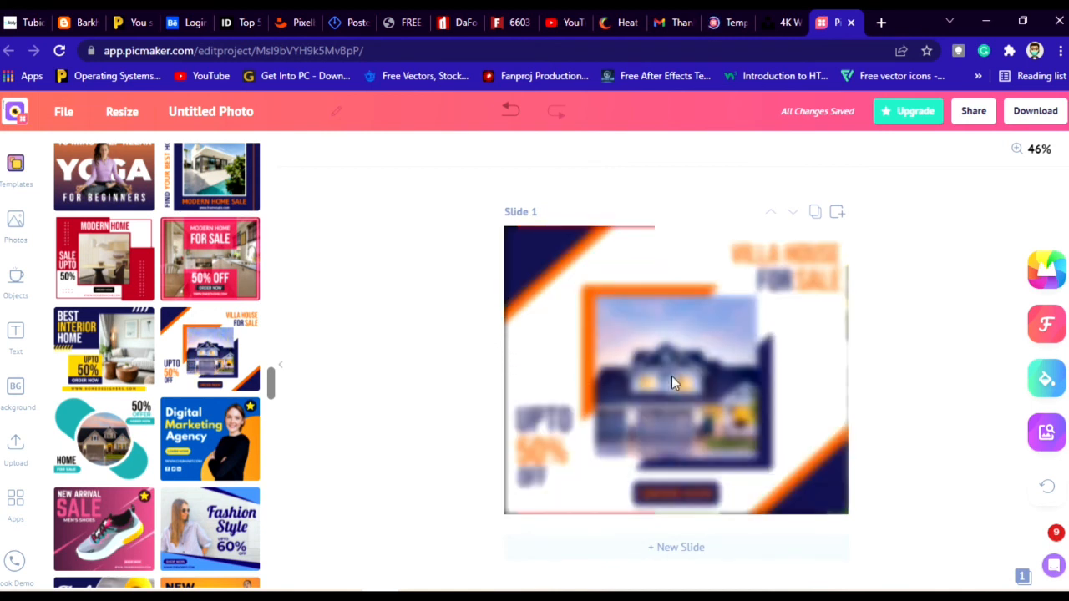
Check the Logo templates page again and inspect the house photo in the villa design.
left_click(723, 23)
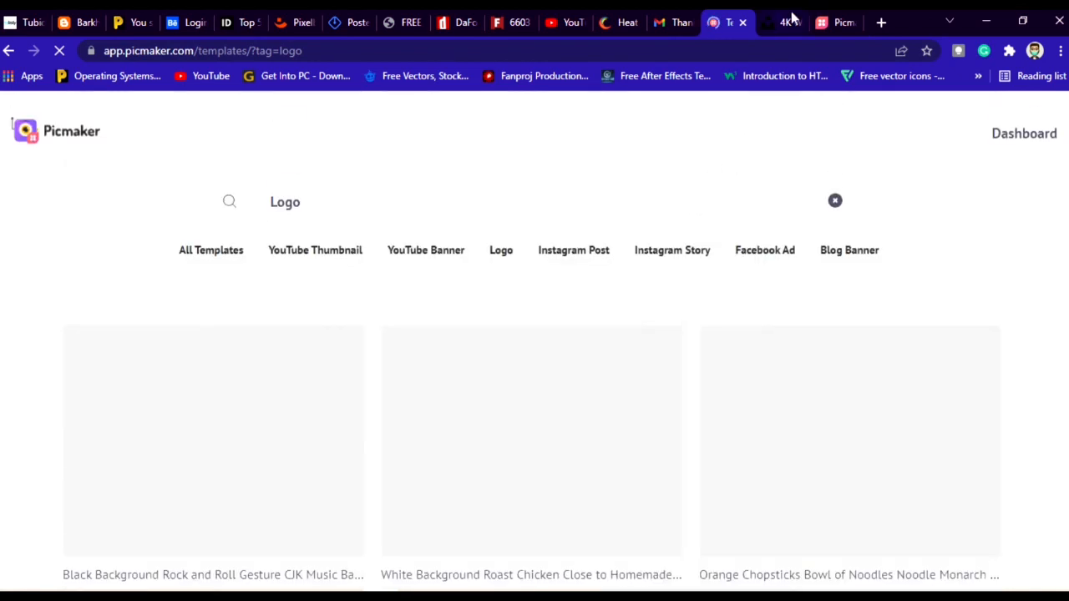
left_click(832, 22)
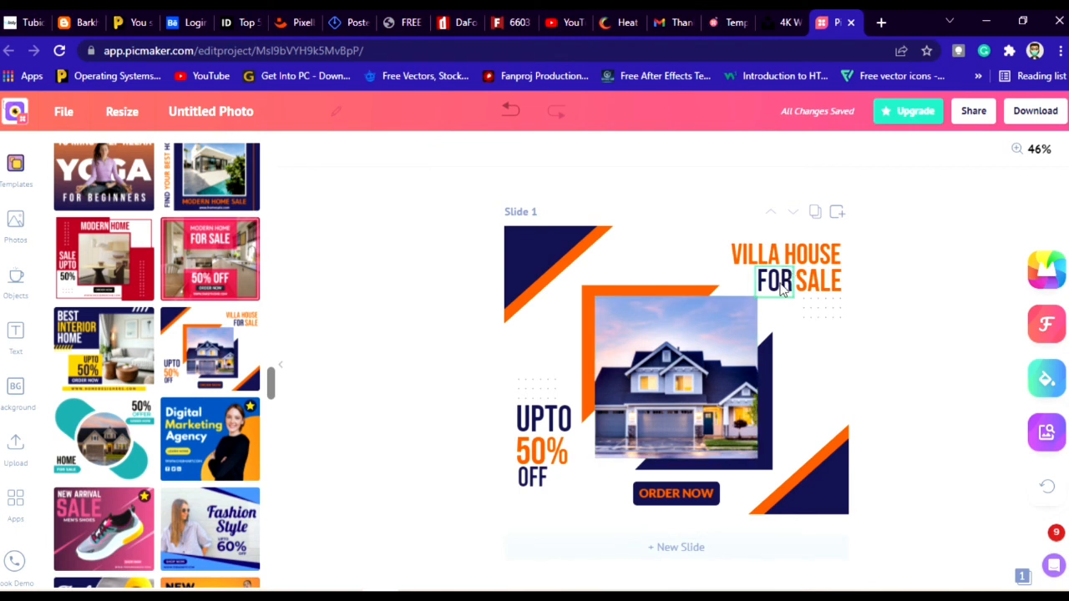
left_click(666, 384)
left_click(878, 388)
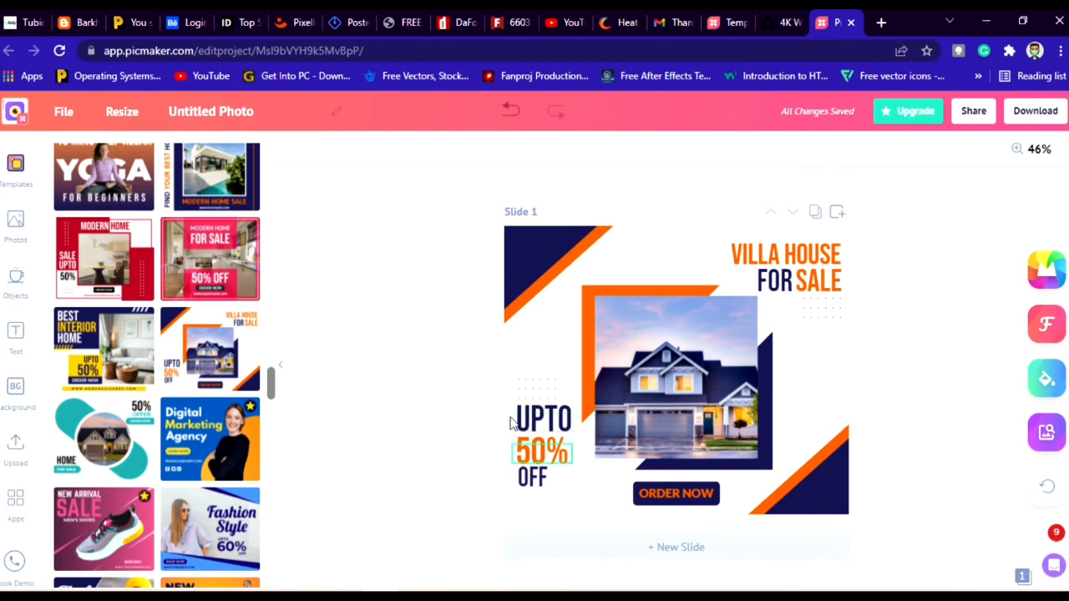
Open a blank browser tab and minimize the browser to reveal the desktop.
left_click(881, 22)
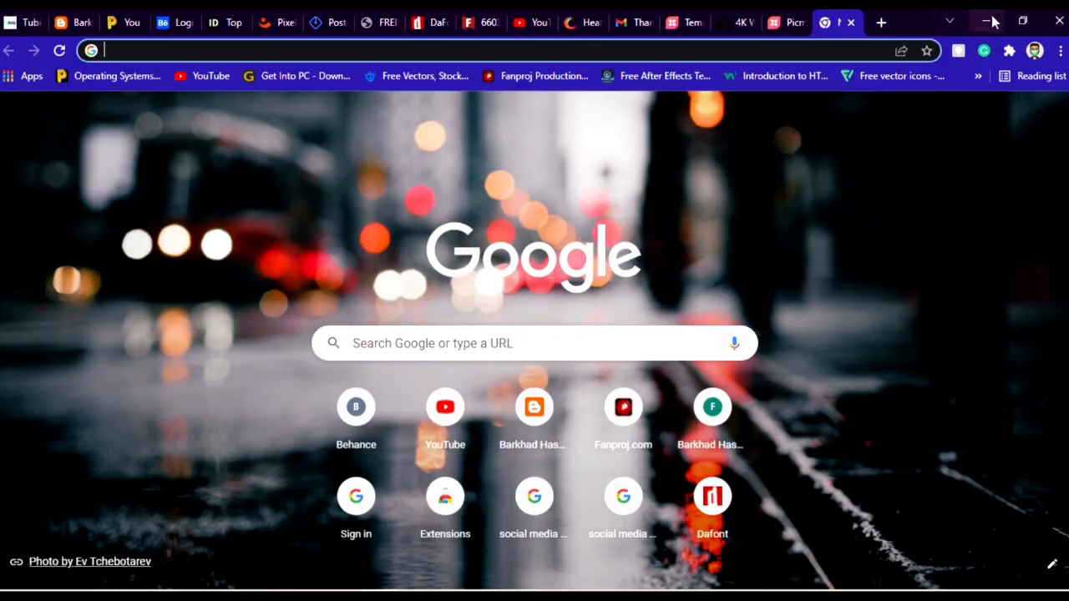
left_click(986, 21)
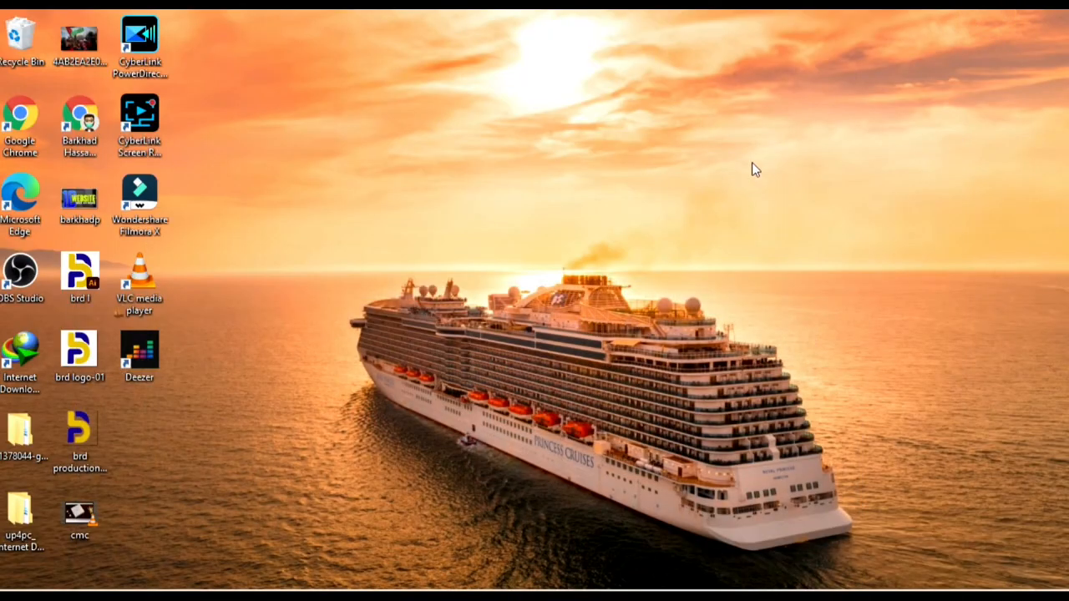